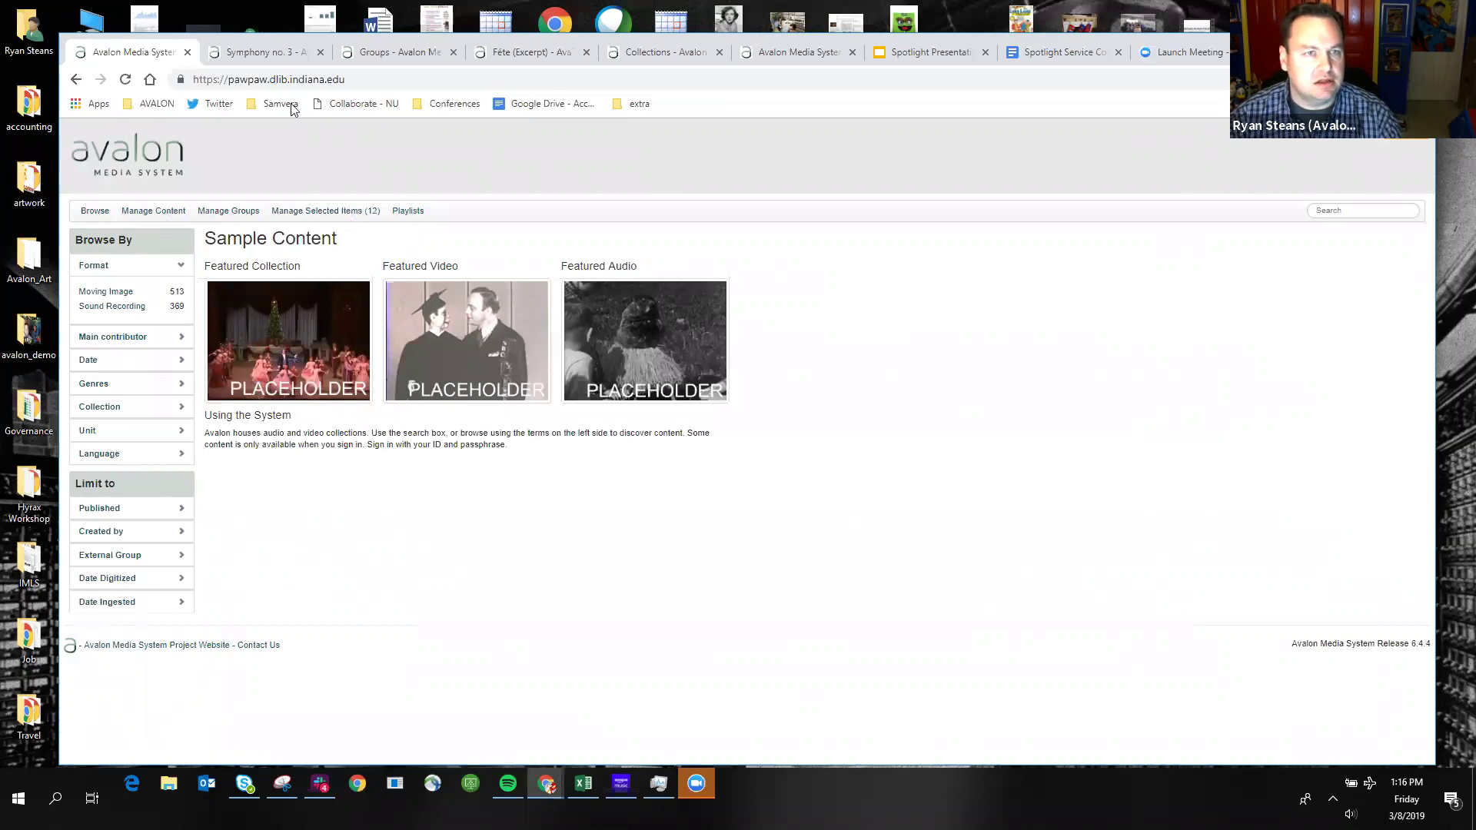
Open the Symphony no. 3 recording, show the zoomed track timeline, and play a short stretch of Track 3 before pausing it.
left_click(271, 55)
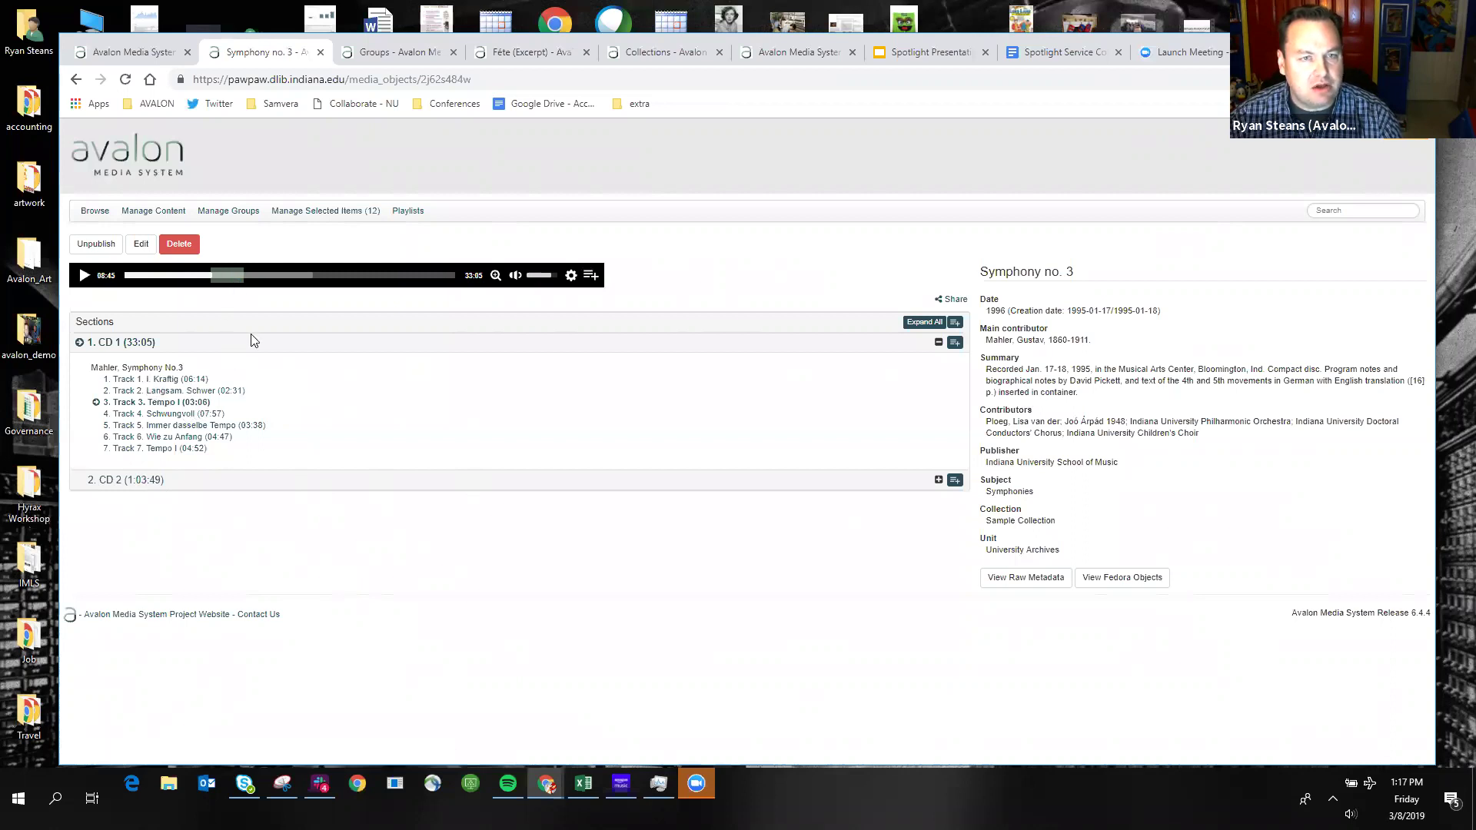
left_click(495, 277)
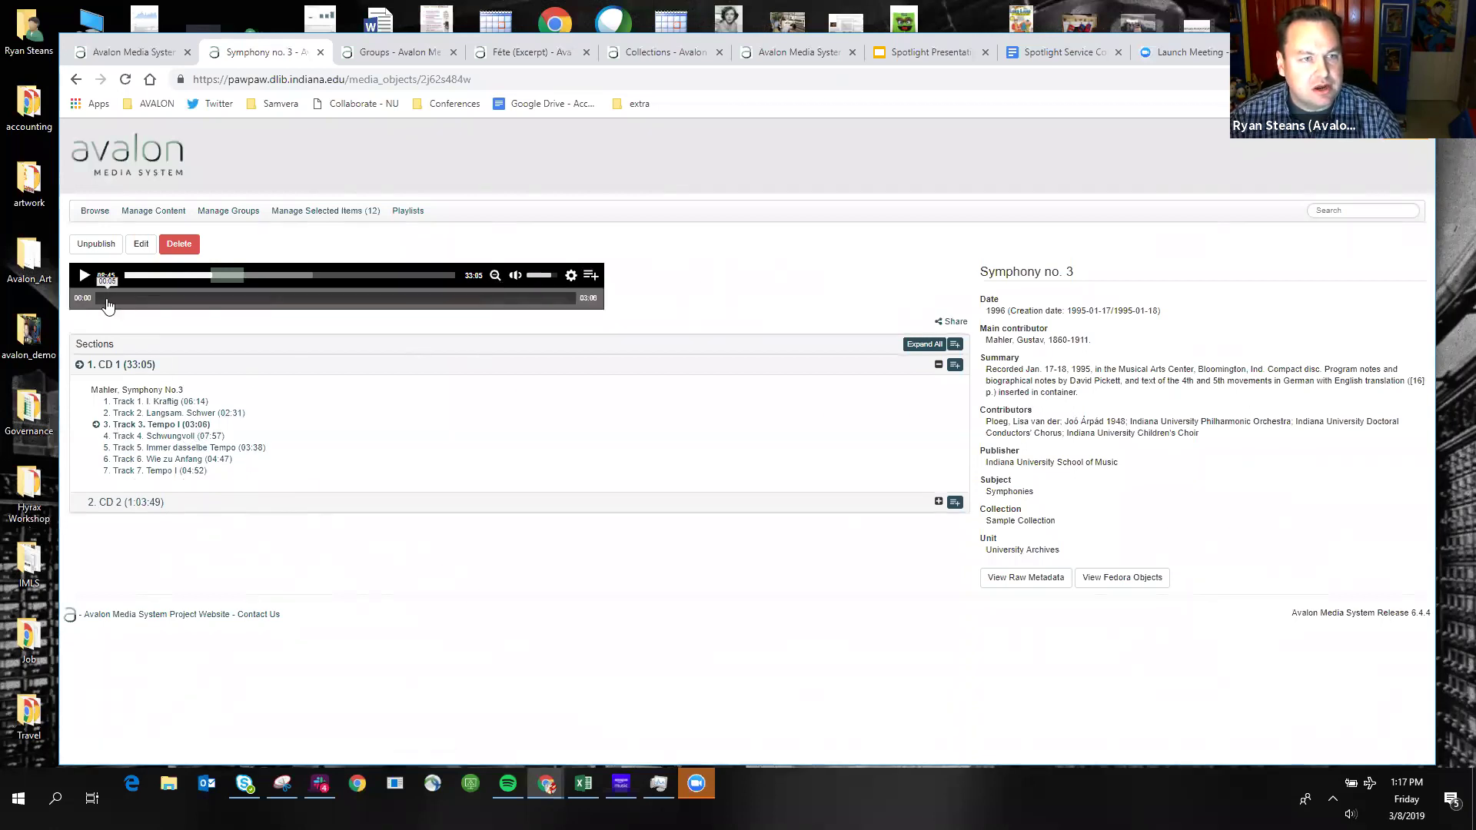
left_click(84, 275)
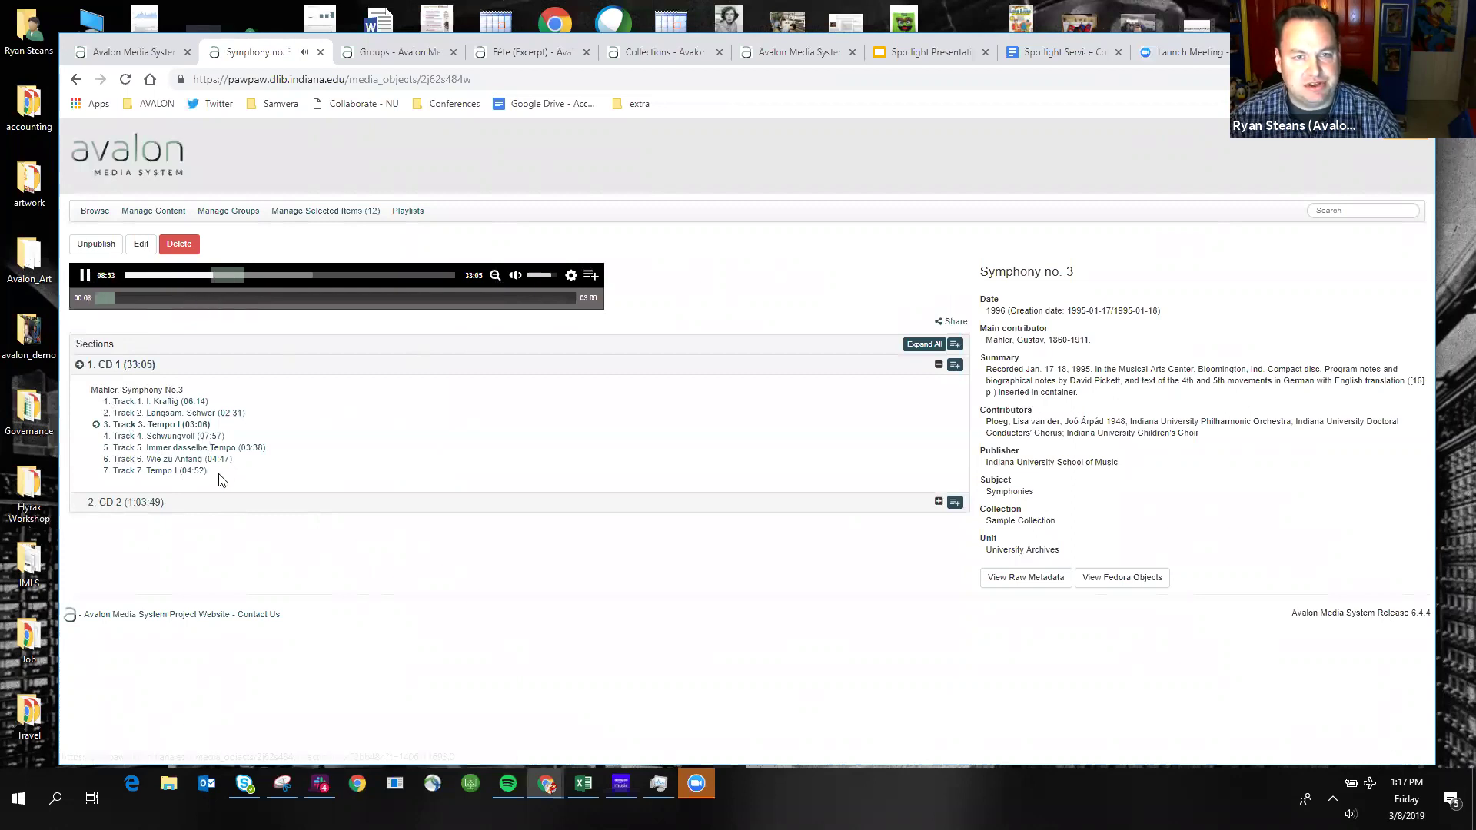
left_click(86, 278)
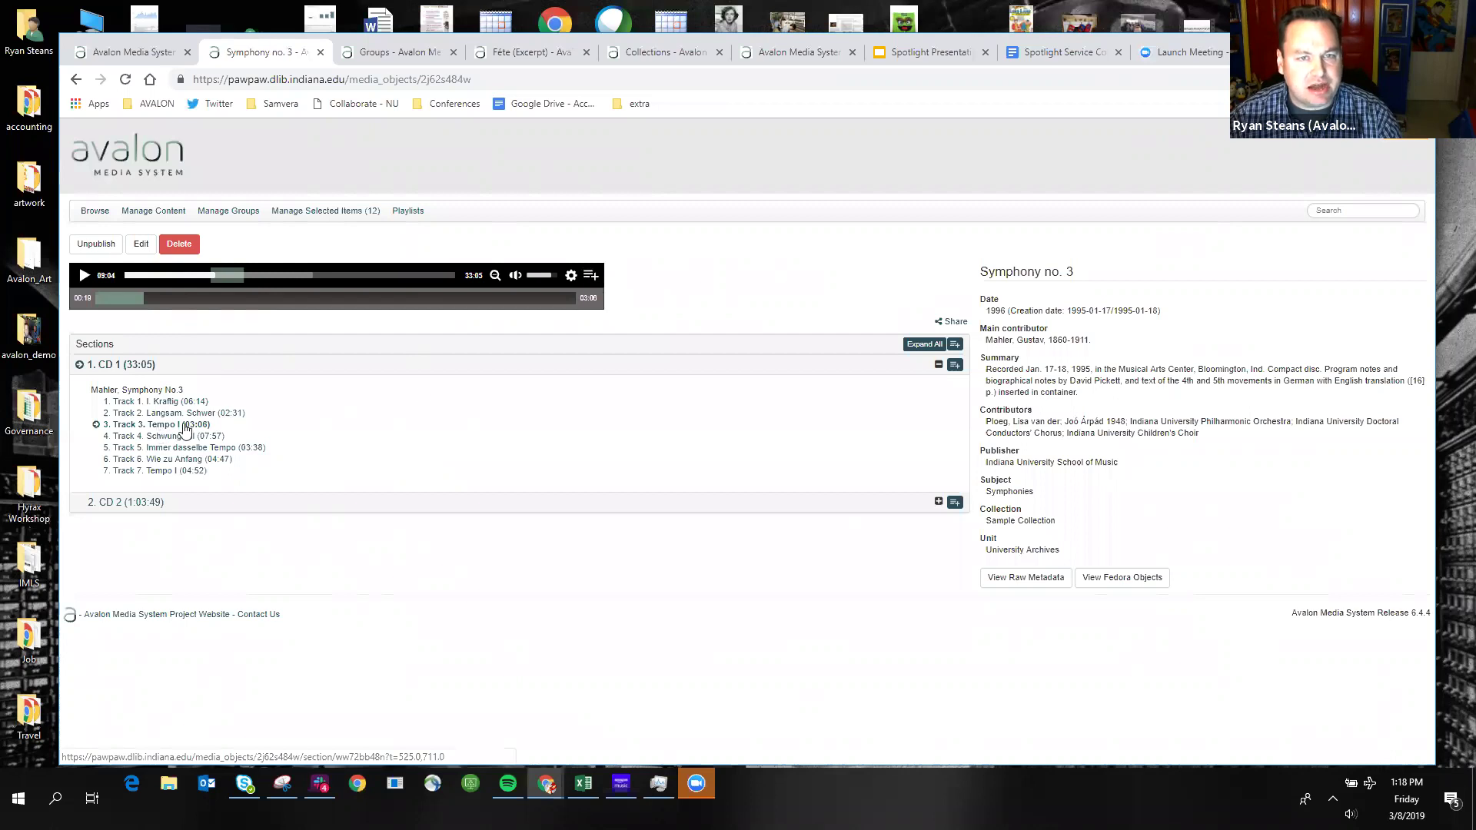
Open the add-to-playlist form for Symphony no. 3 and view its share links, embed code and LTI URLs.
left_click(589, 277)
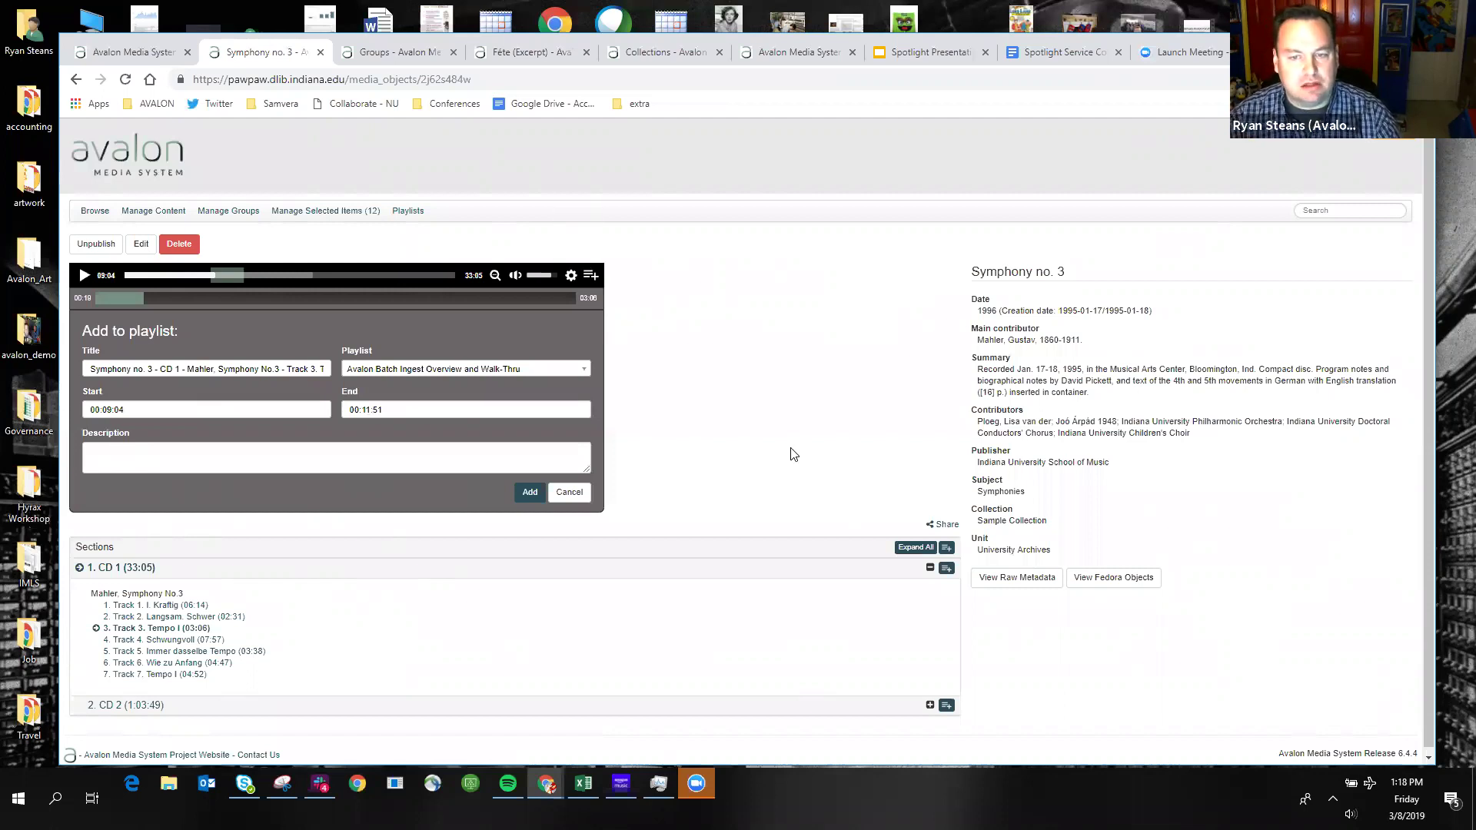
left_click(948, 527)
scroll(883, 477, "down", 2)
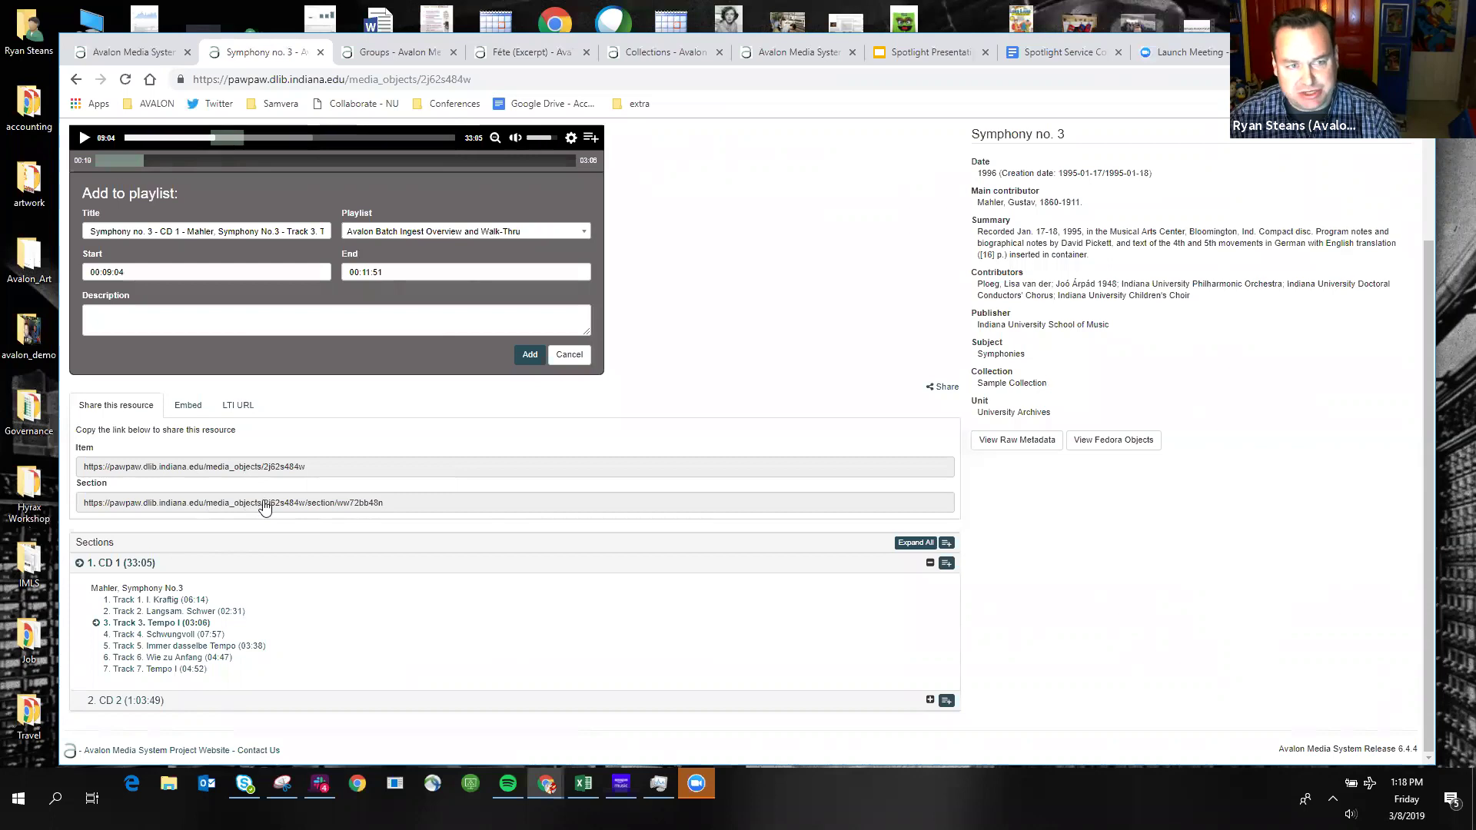
left_click(187, 406)
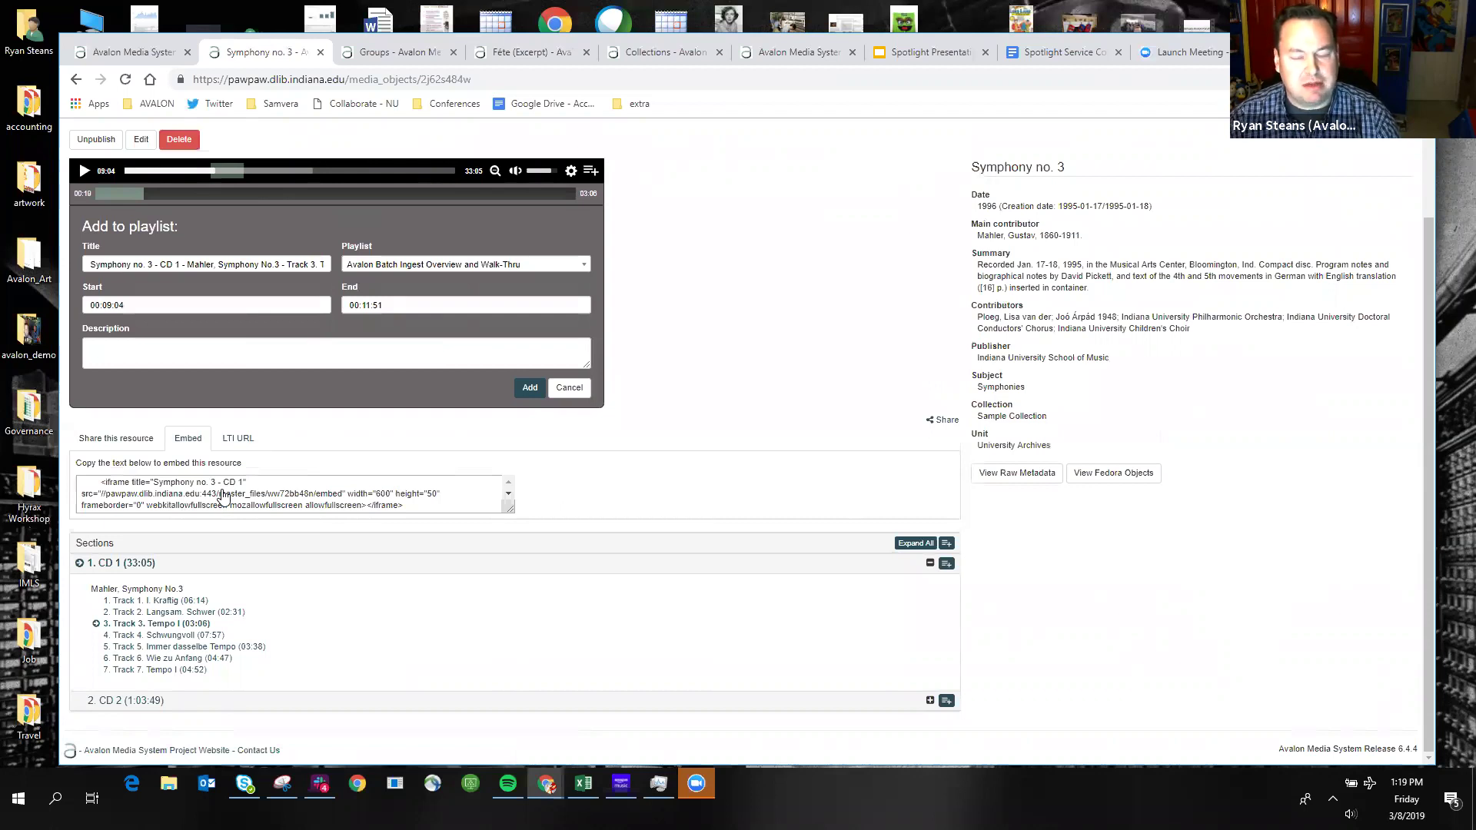
left_click(253, 438)
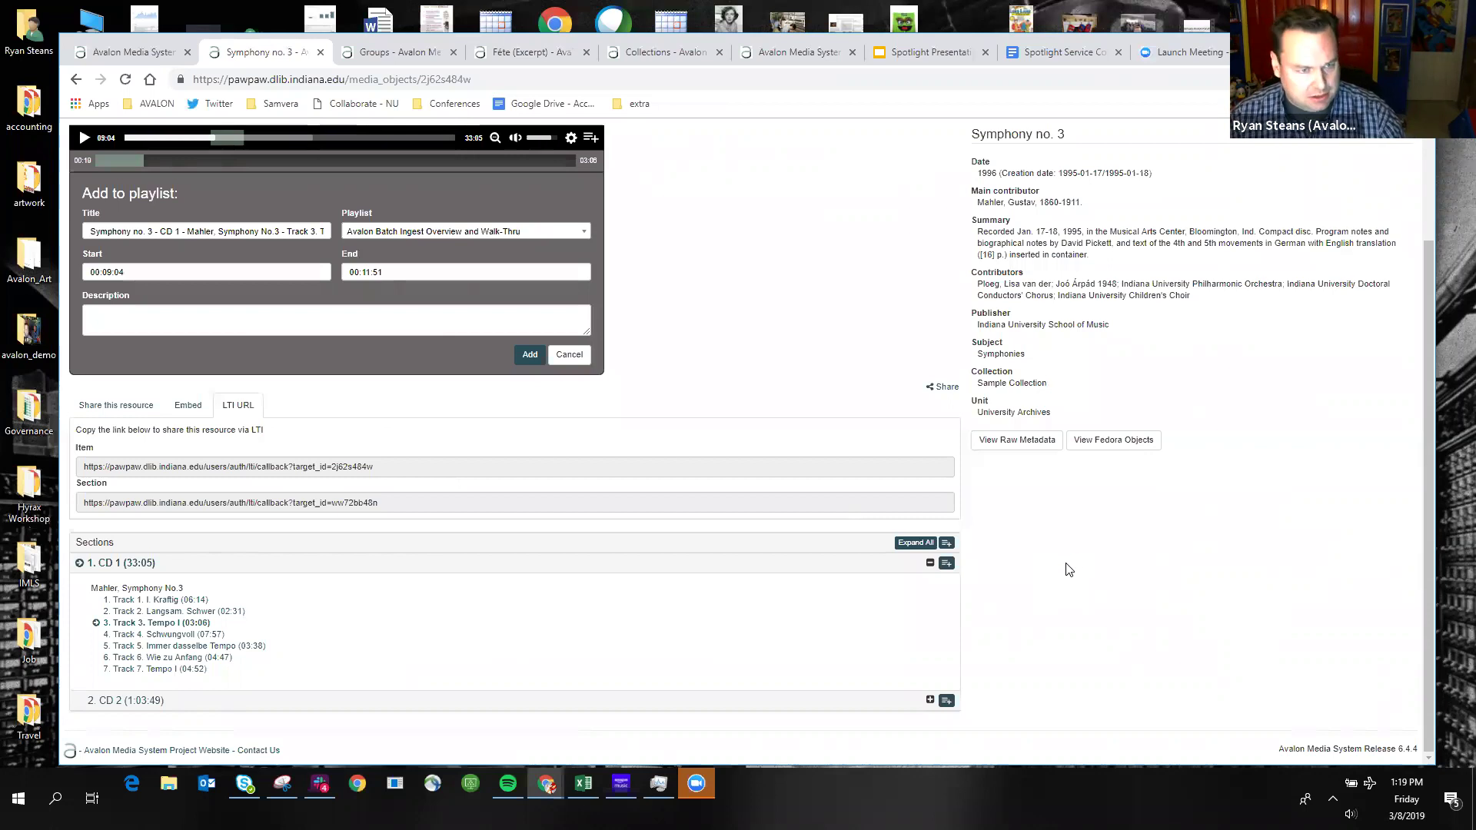
scroll(1069, 569, "up", 2)
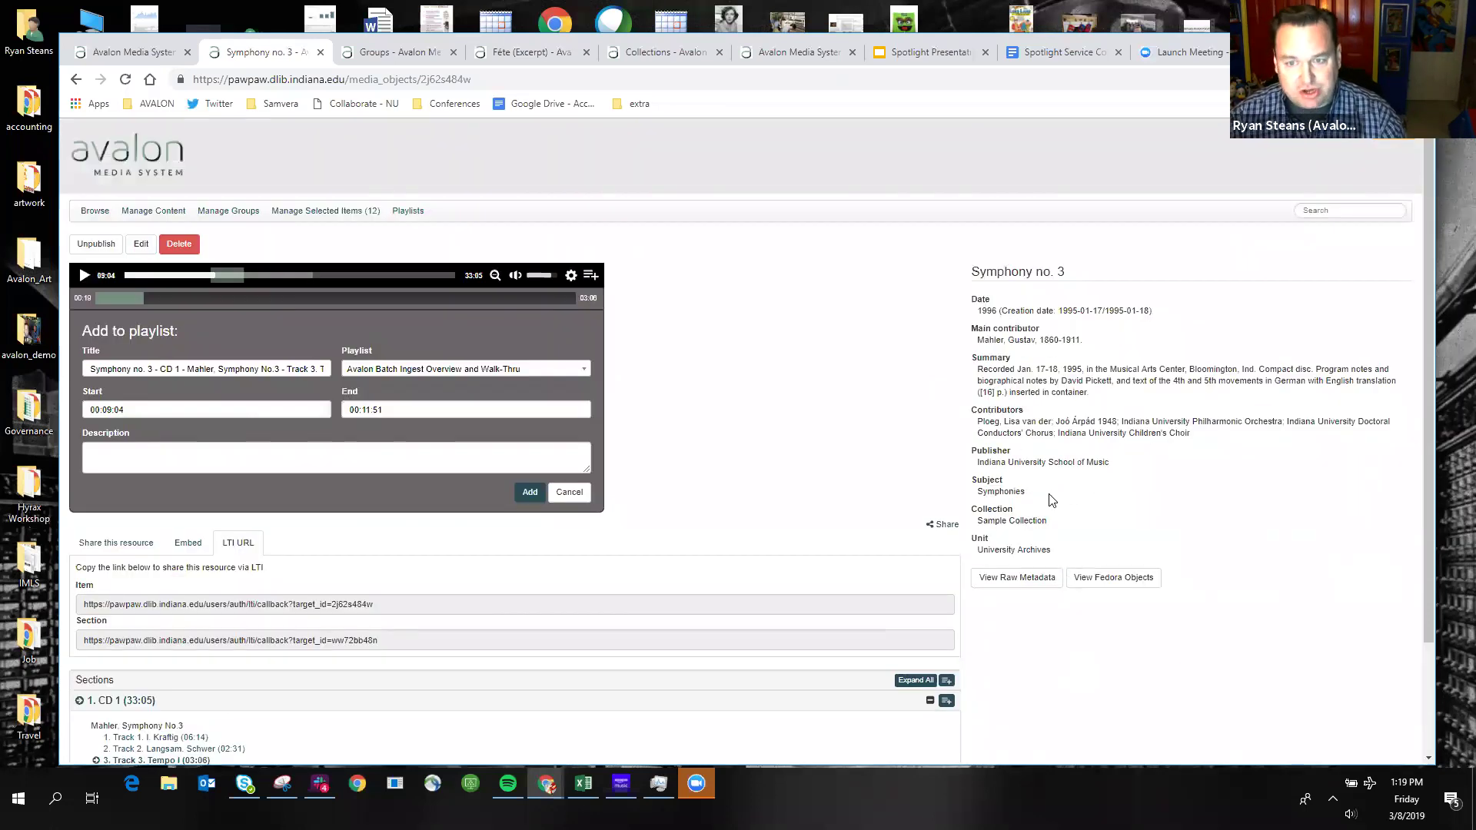
View the raw metadata of Symphony no. 3 and return to the recording's page.
left_click(1030, 589)
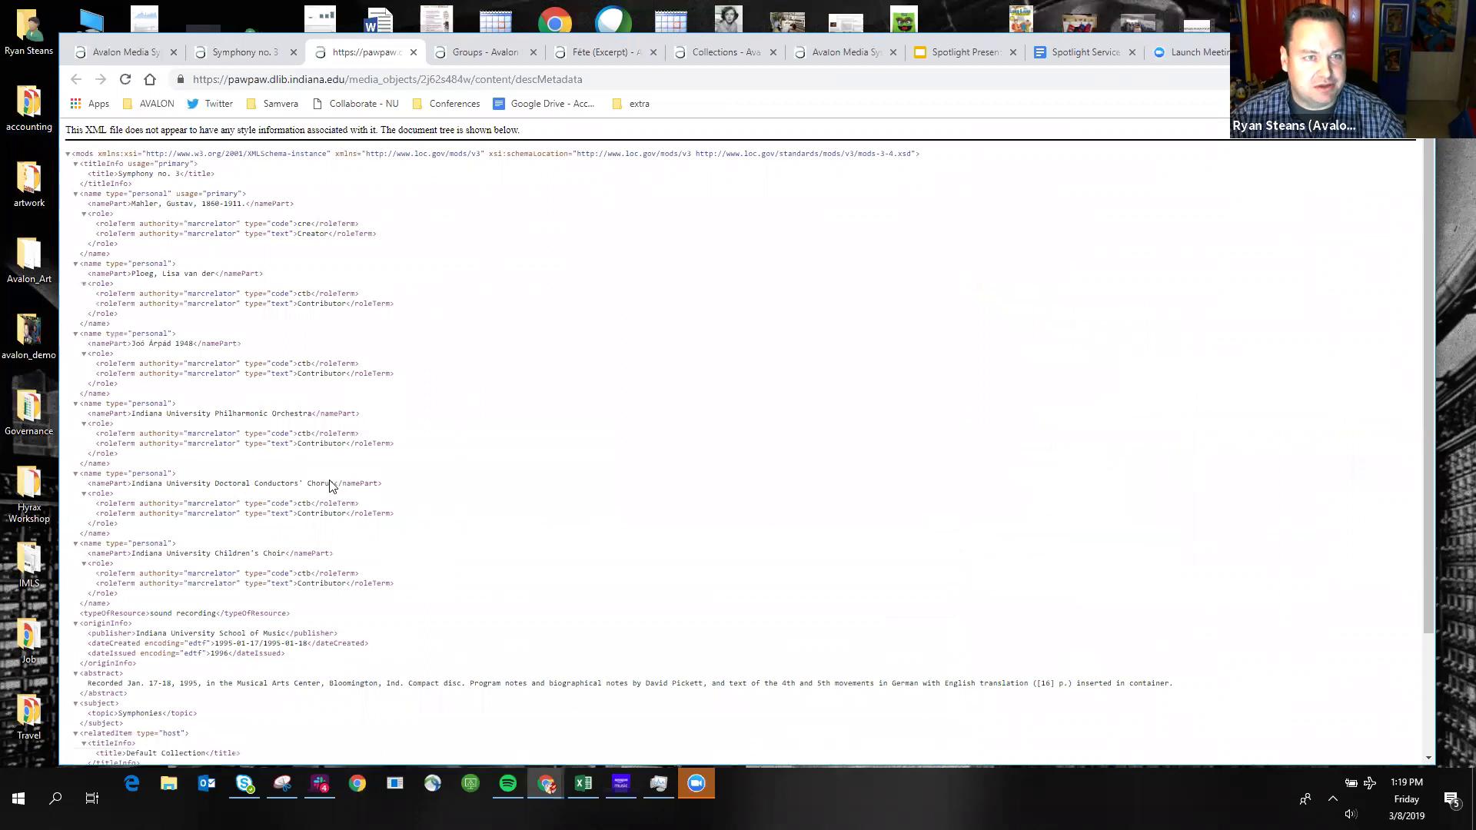
left_click(414, 53)
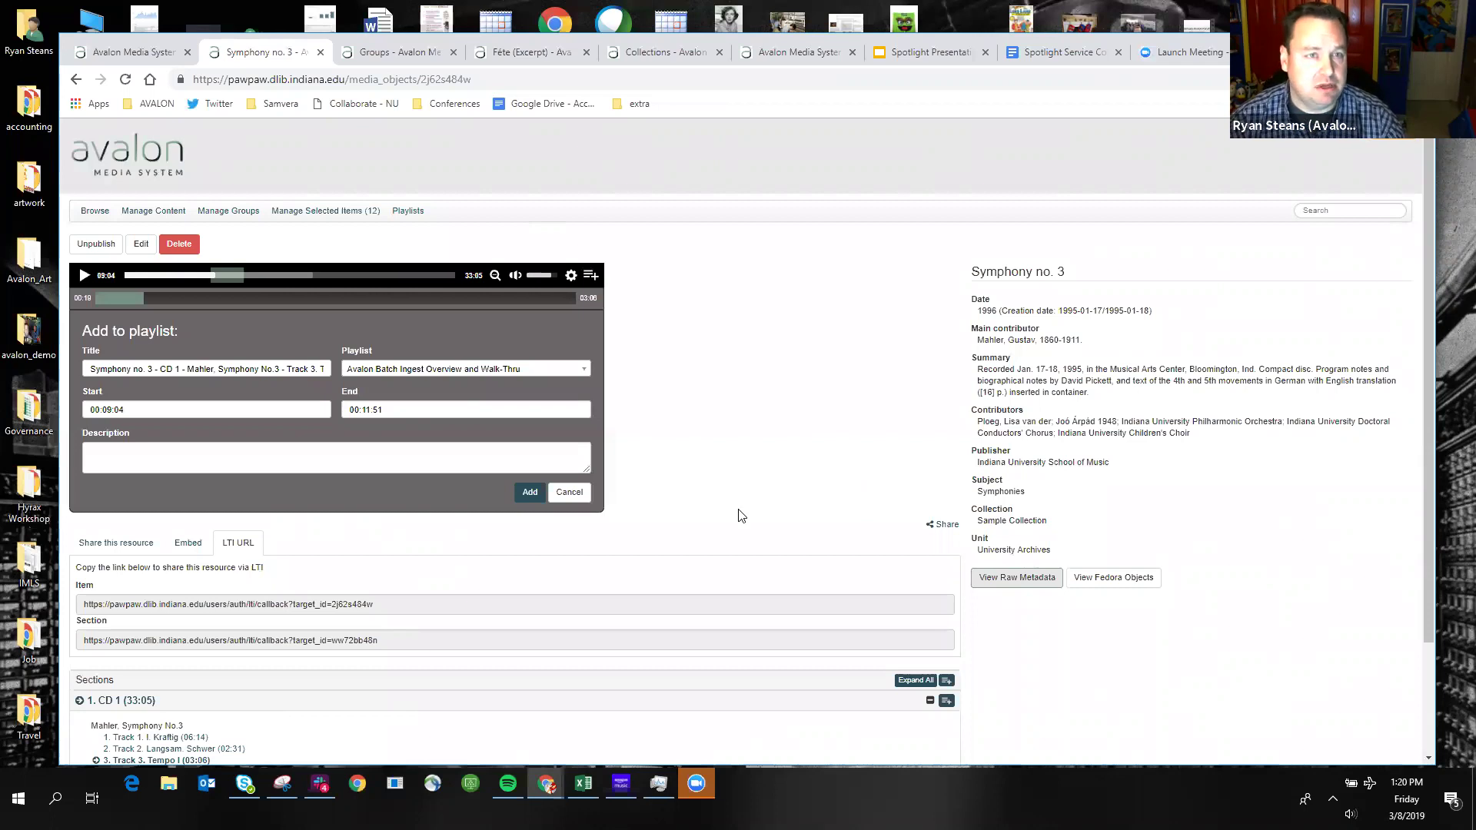
left_click(369, 56)
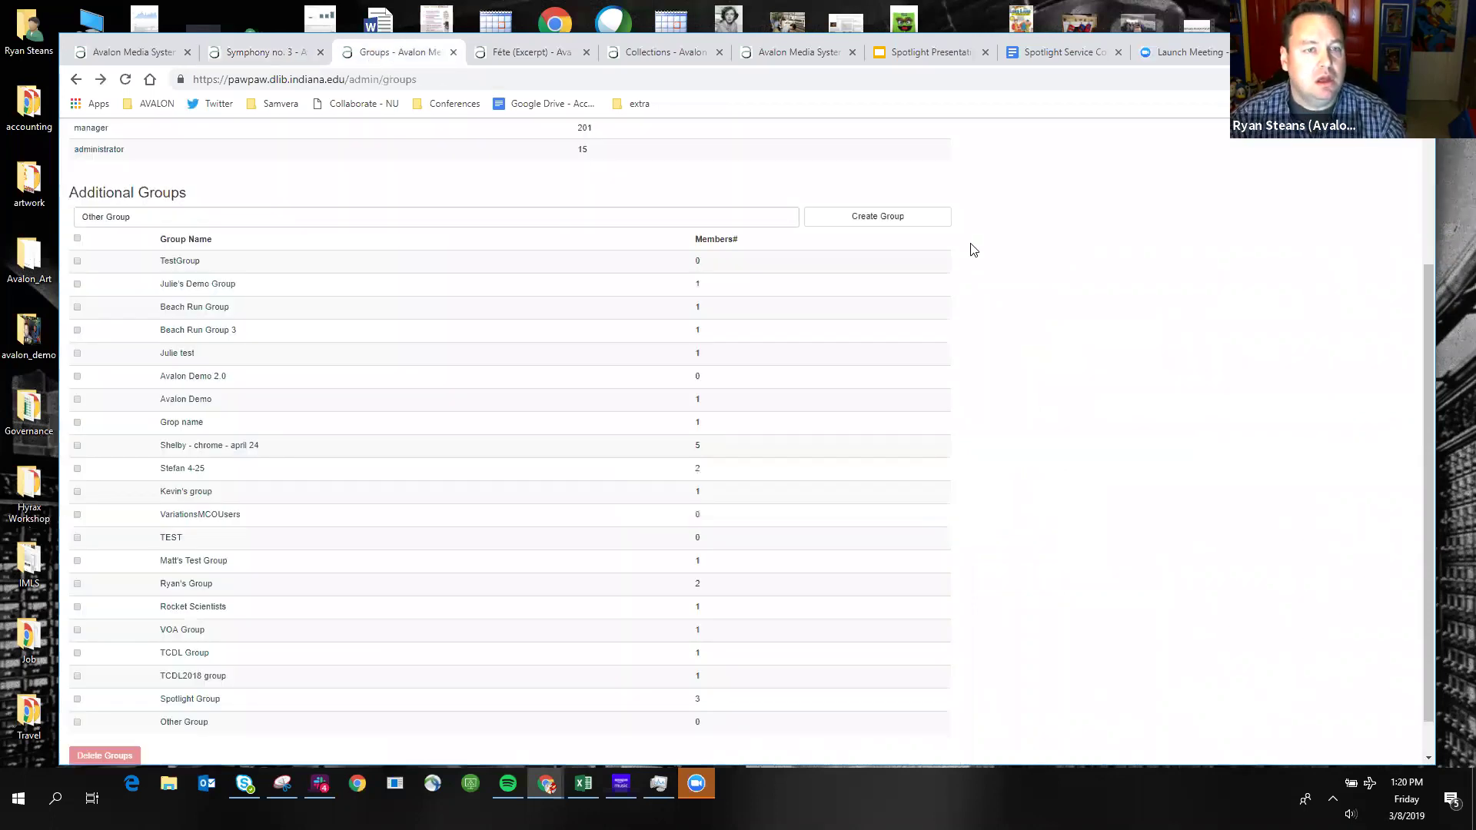
left_click(254, 51)
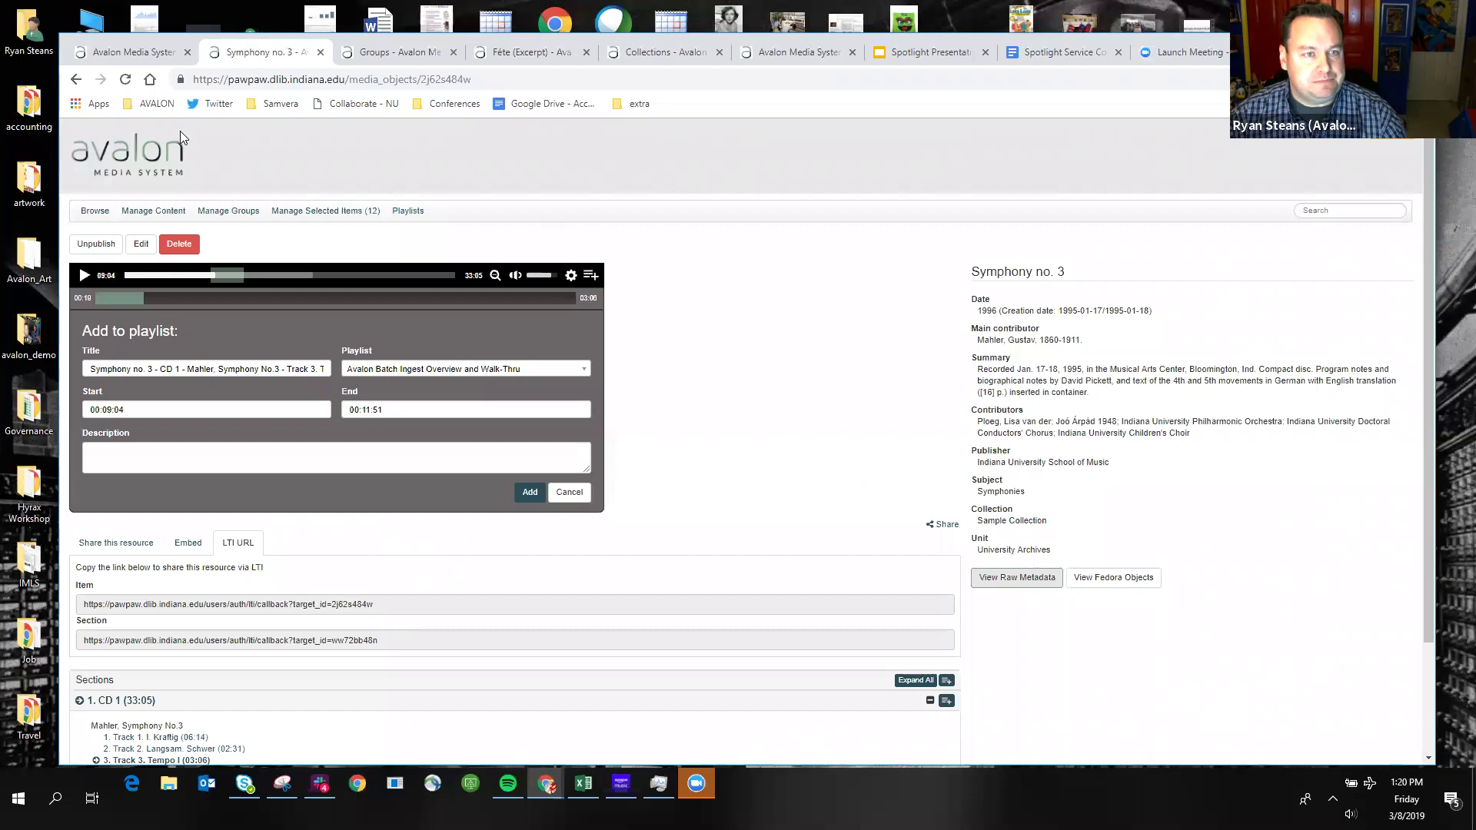
Search the catalog for "fete" and open the Féte (Excerpt) item.
left_click(1323, 210)
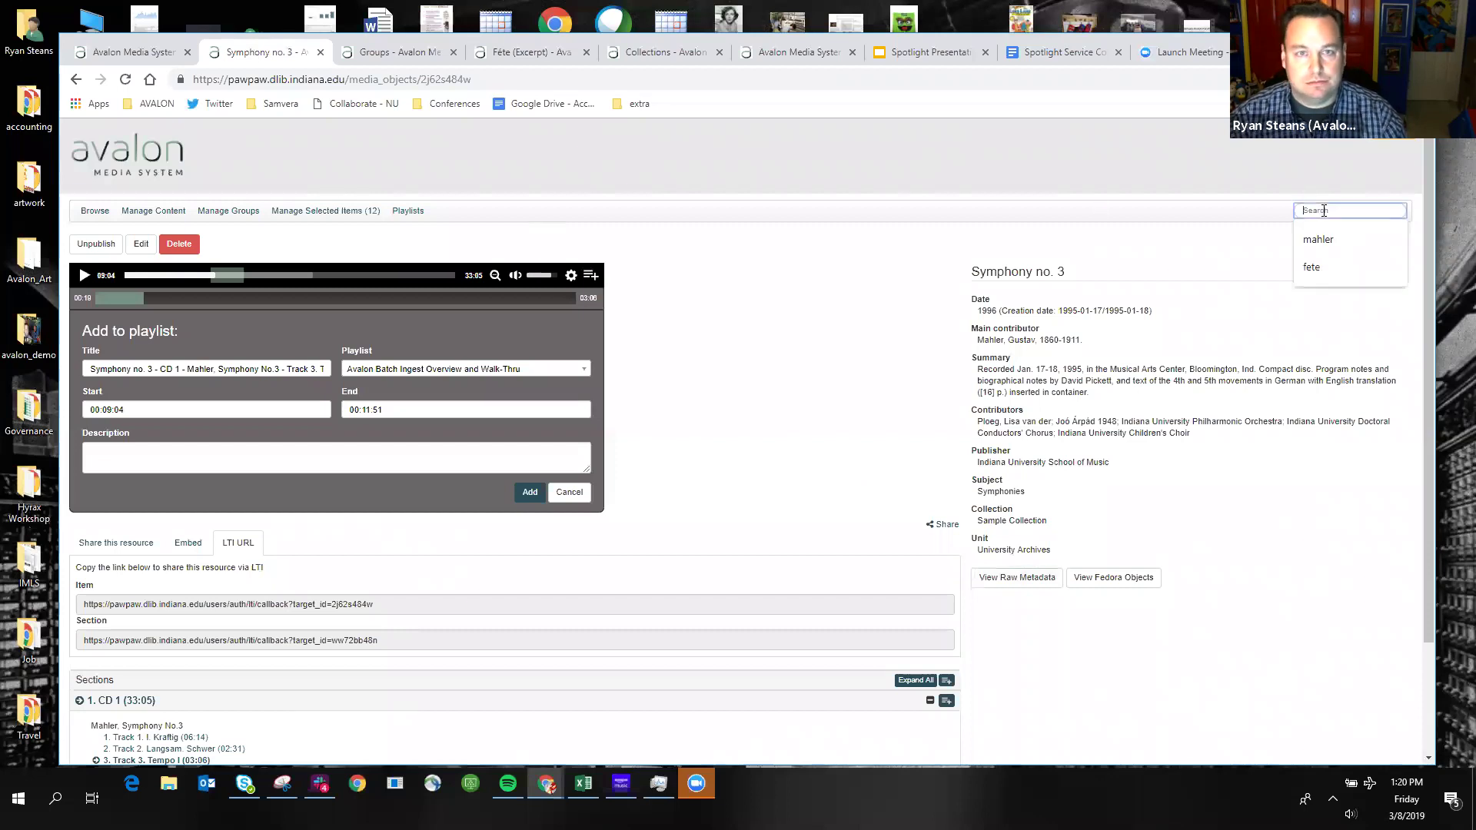
left_click(1329, 267)
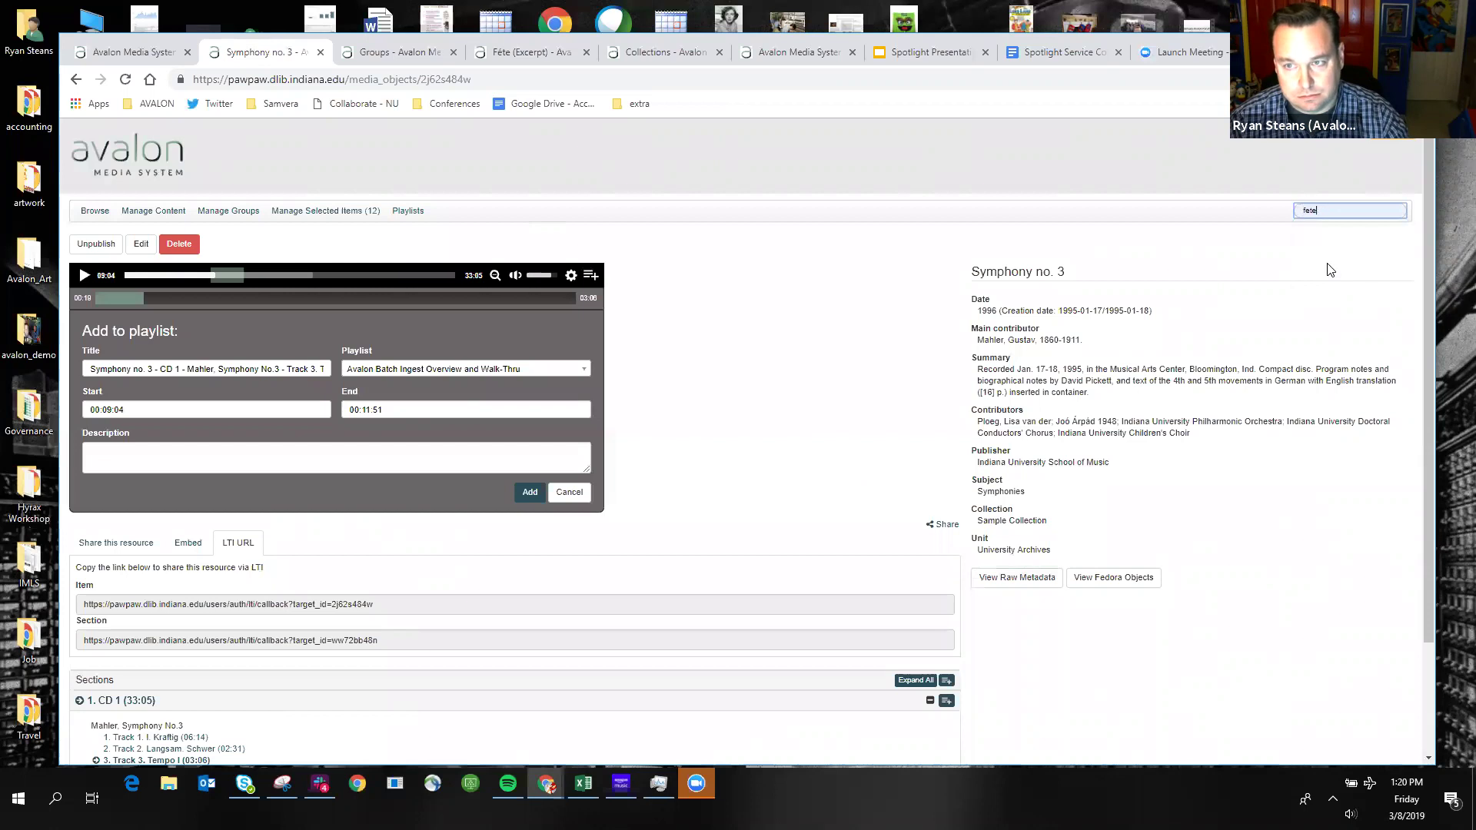
key("Return")
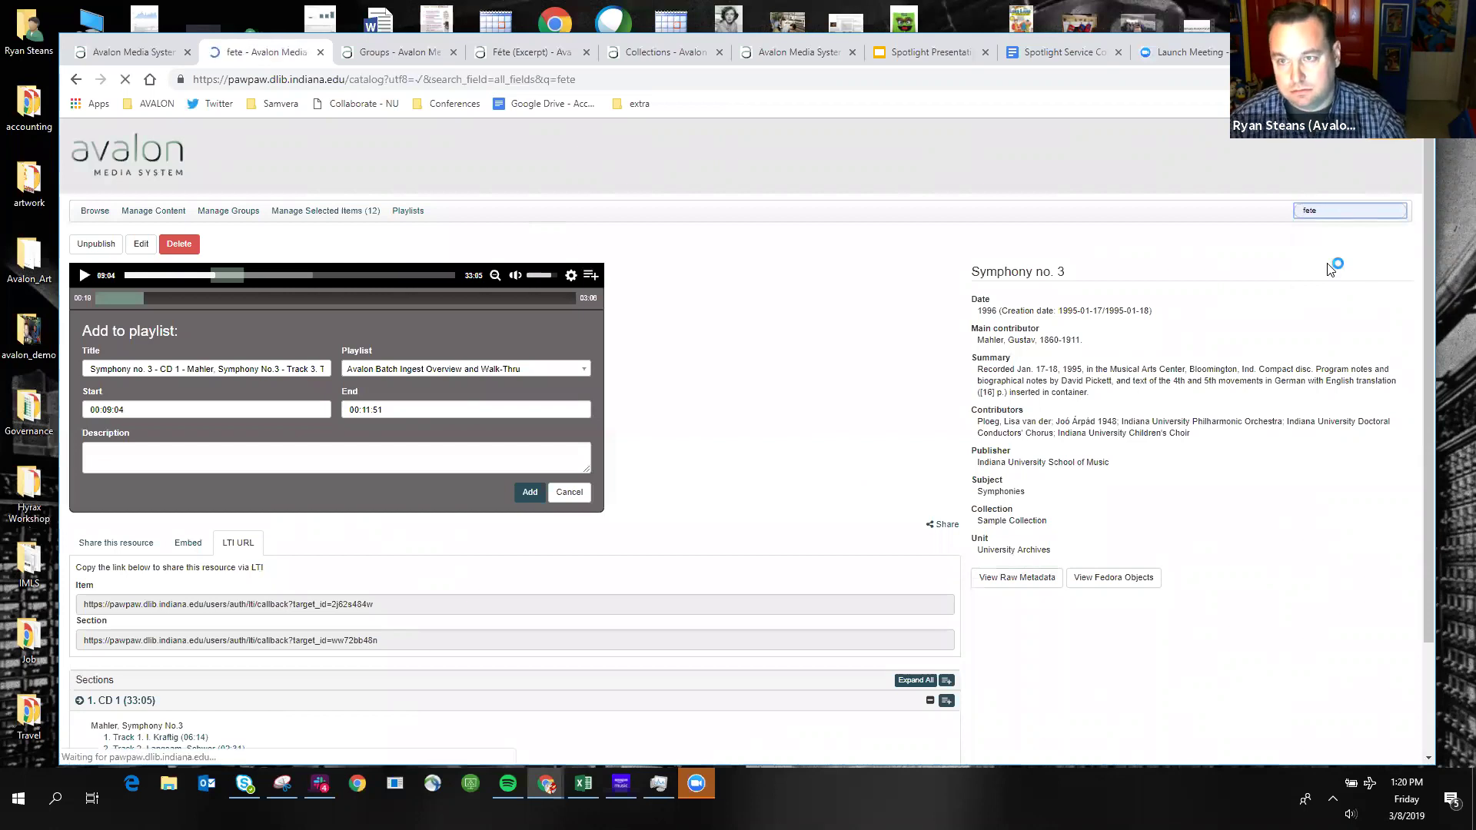
left_click(280, 329)
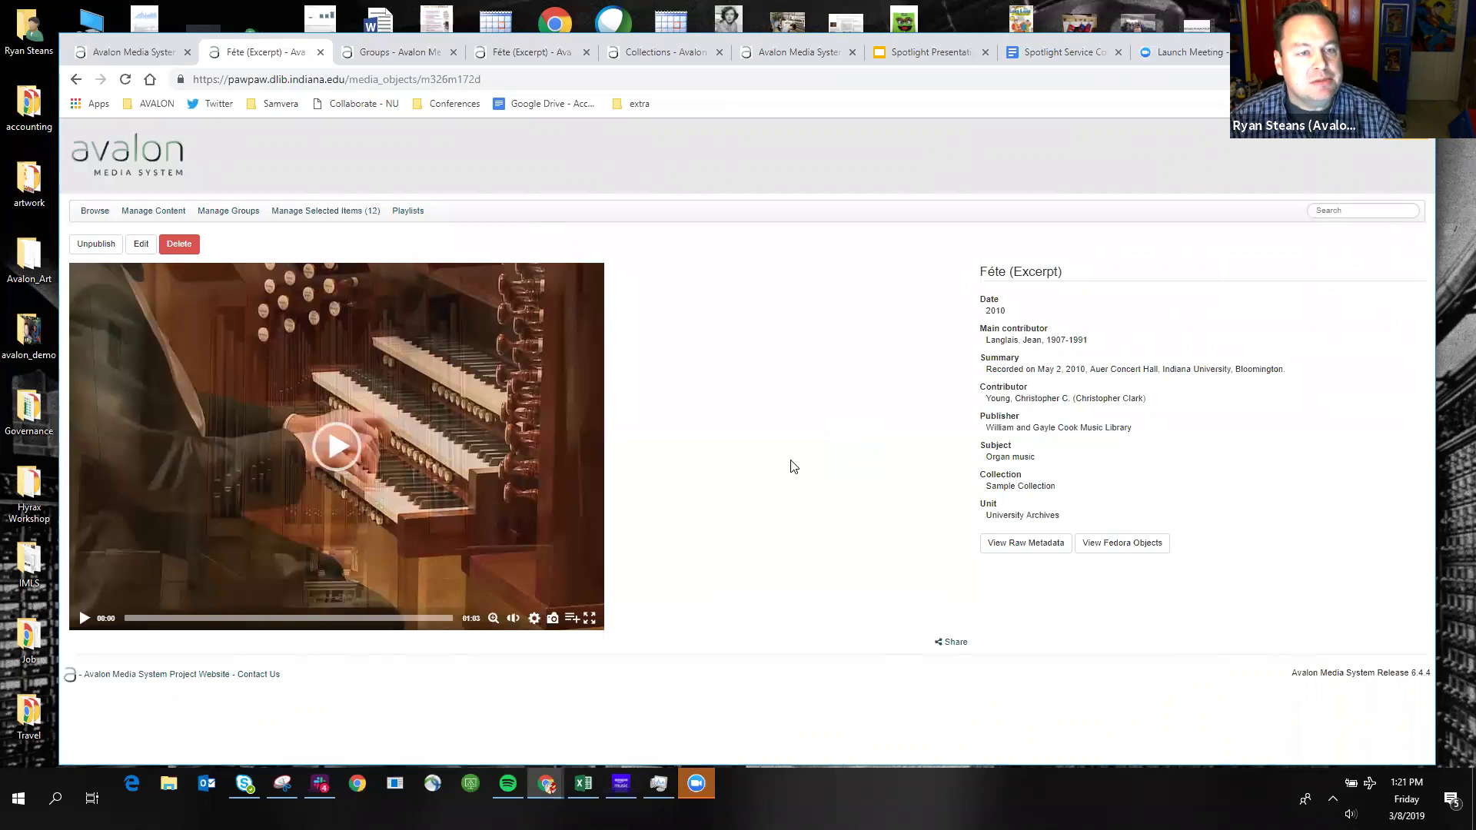
Play the Féte (Excerpt) video briefly, pause it, and open its add-to-playlist form.
left_click(346, 458)
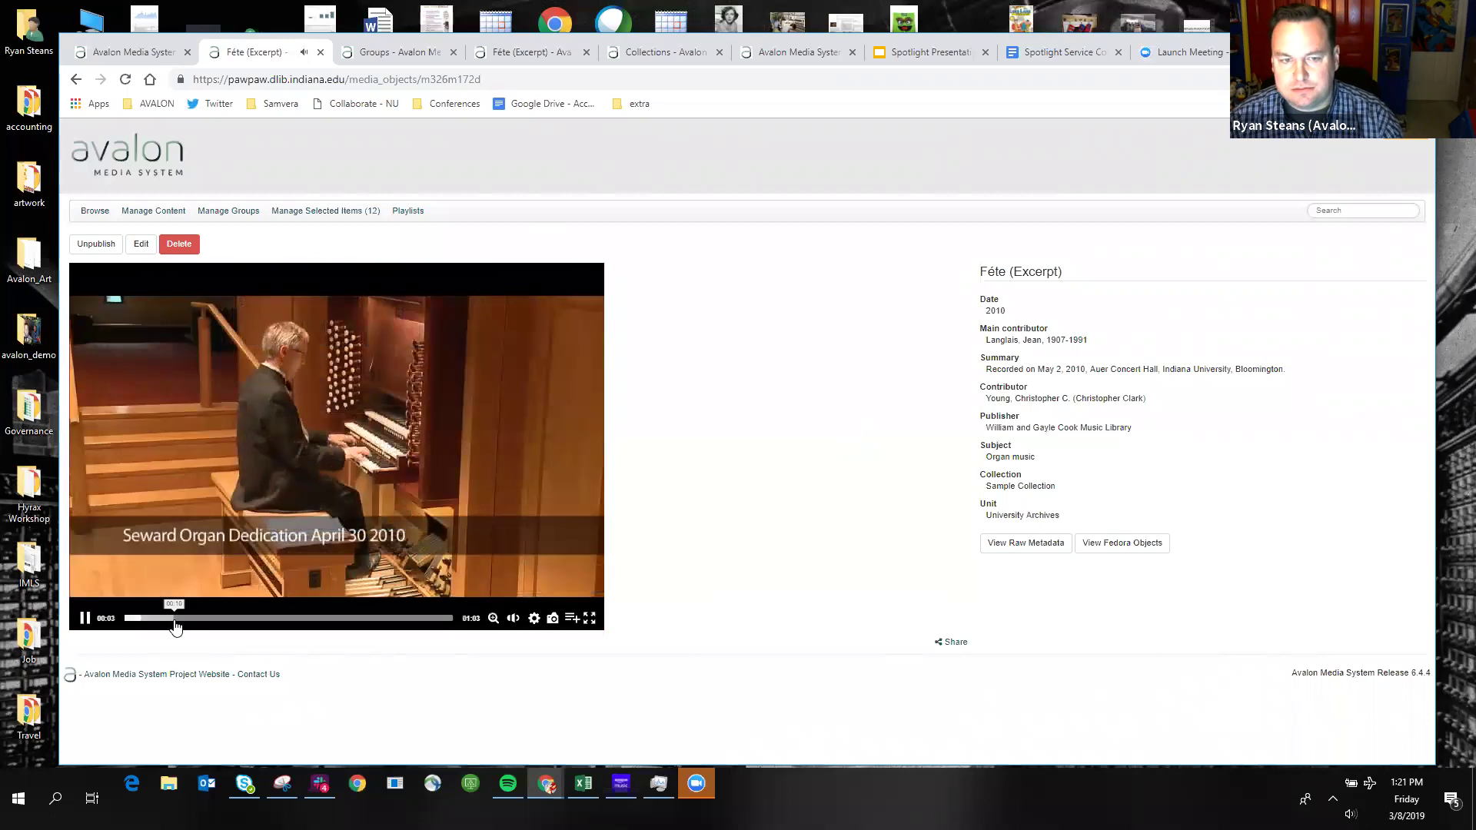
left_click(85, 619)
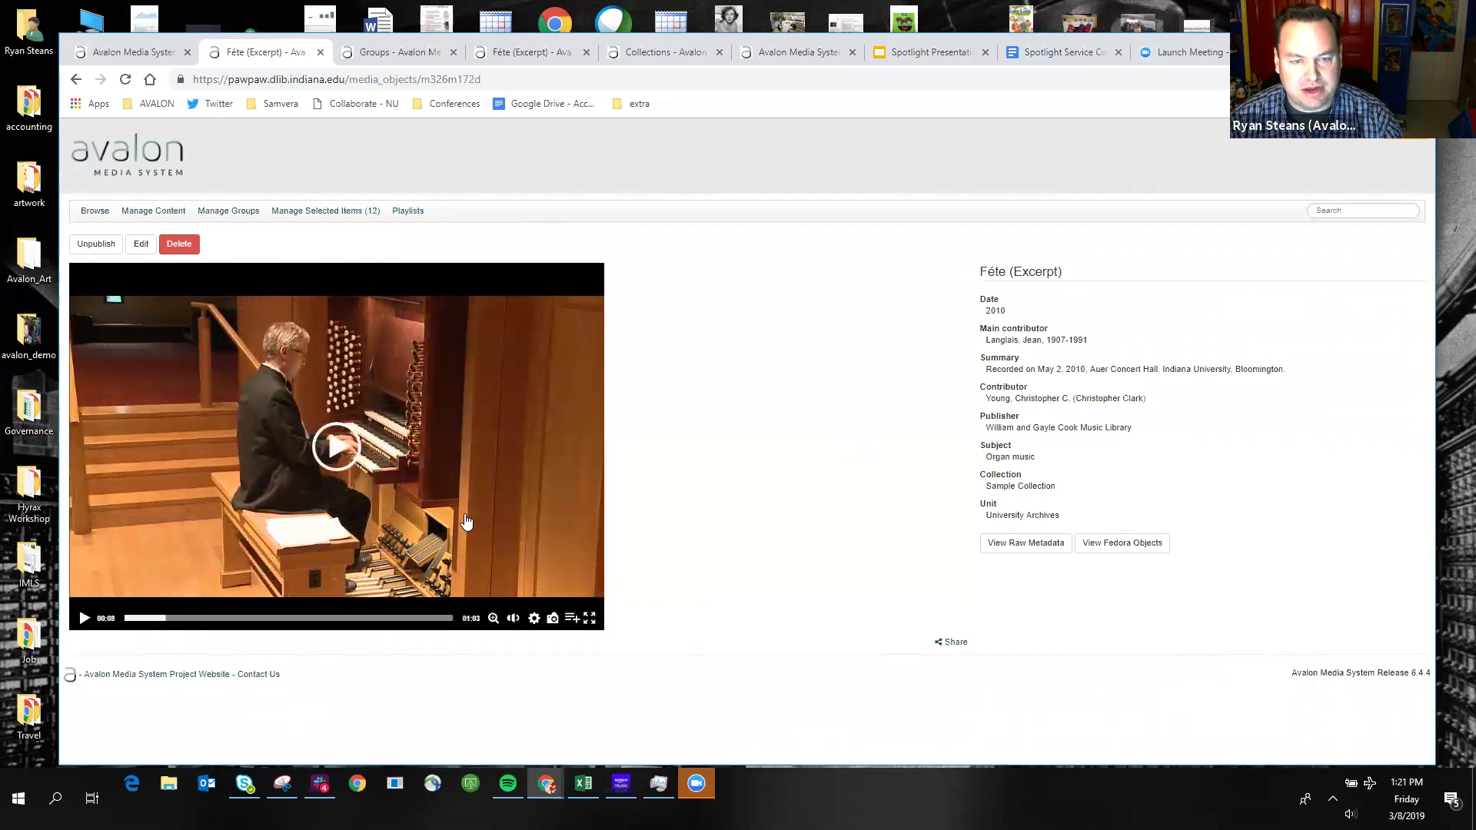
left_click(573, 621)
scroll(698, 596, "down", 2)
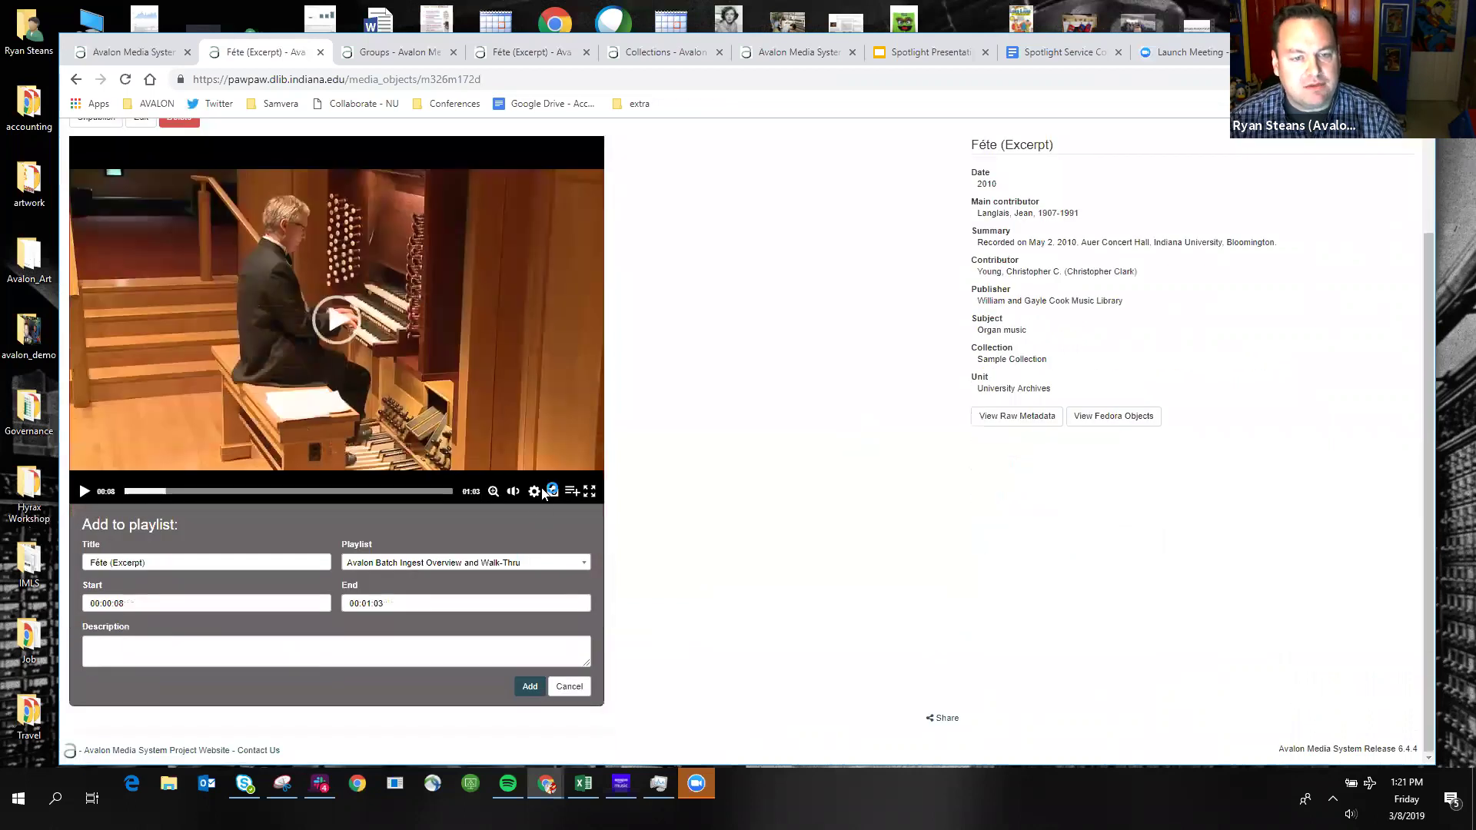
mouse_move(538, 492)
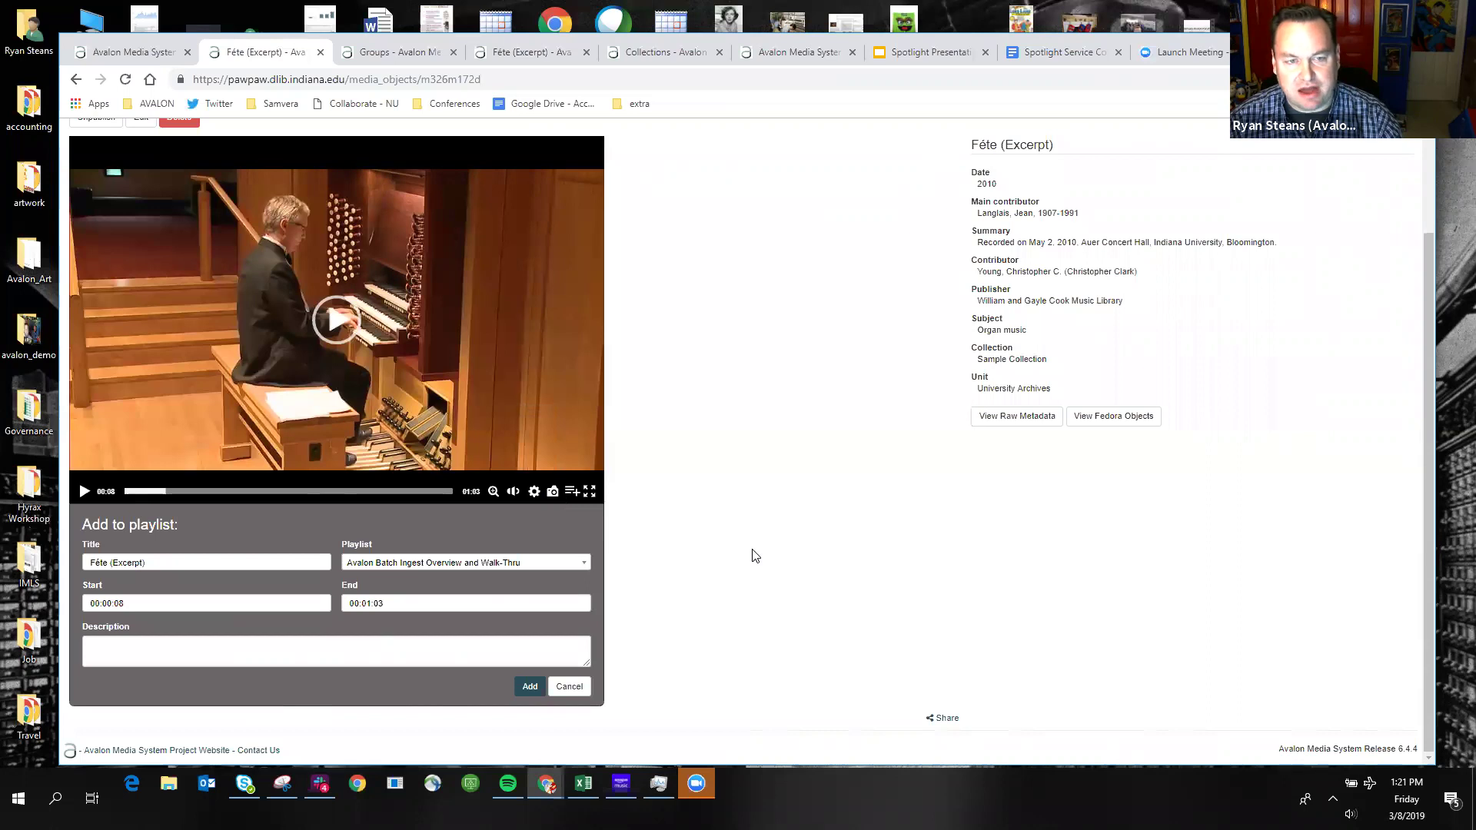
scroll(751, 552, "up", 3)
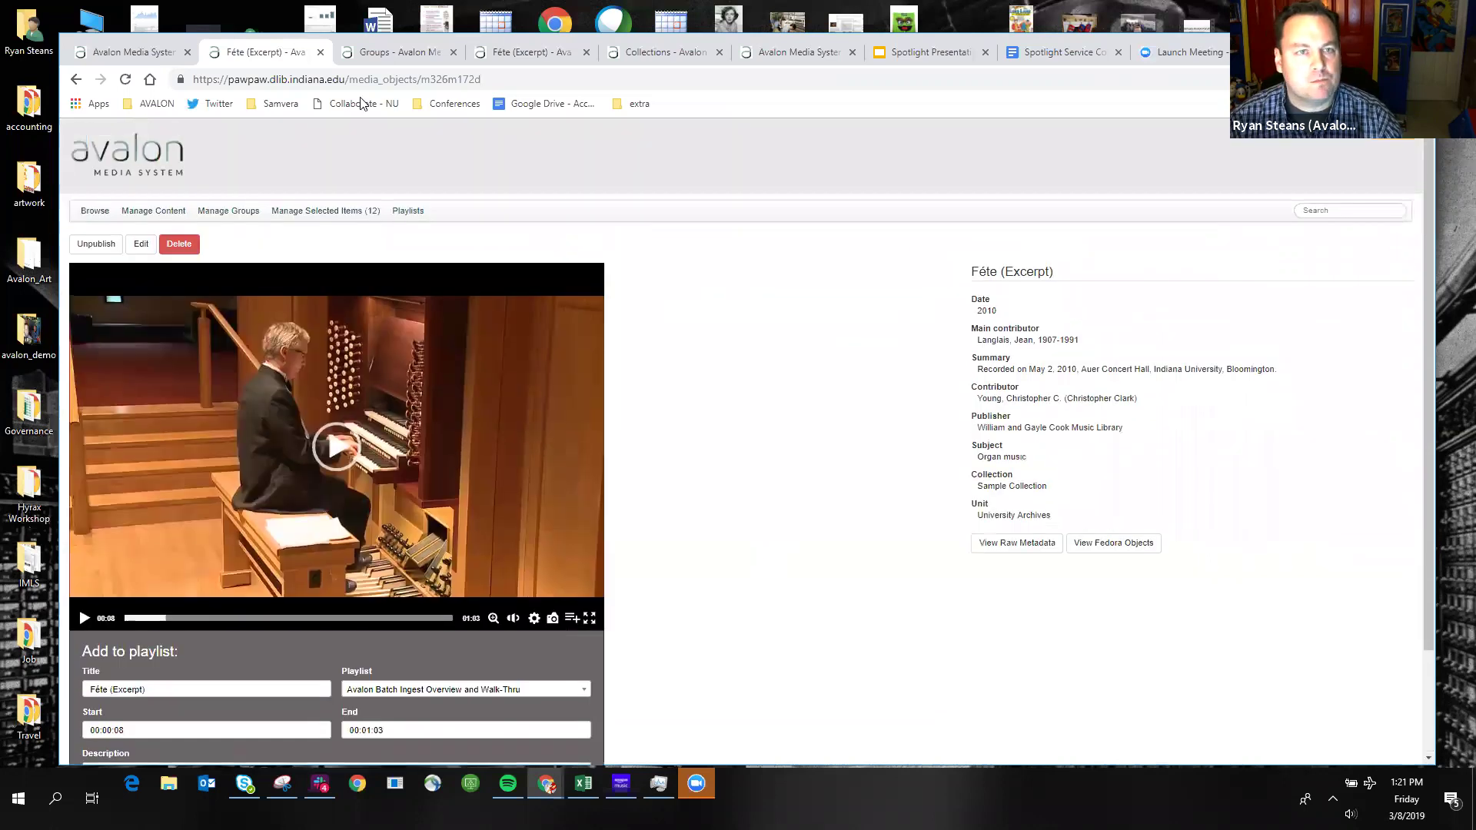
Review the existing groups on the group management page and create an additional group named "Bolton Group".
left_click(401, 58)
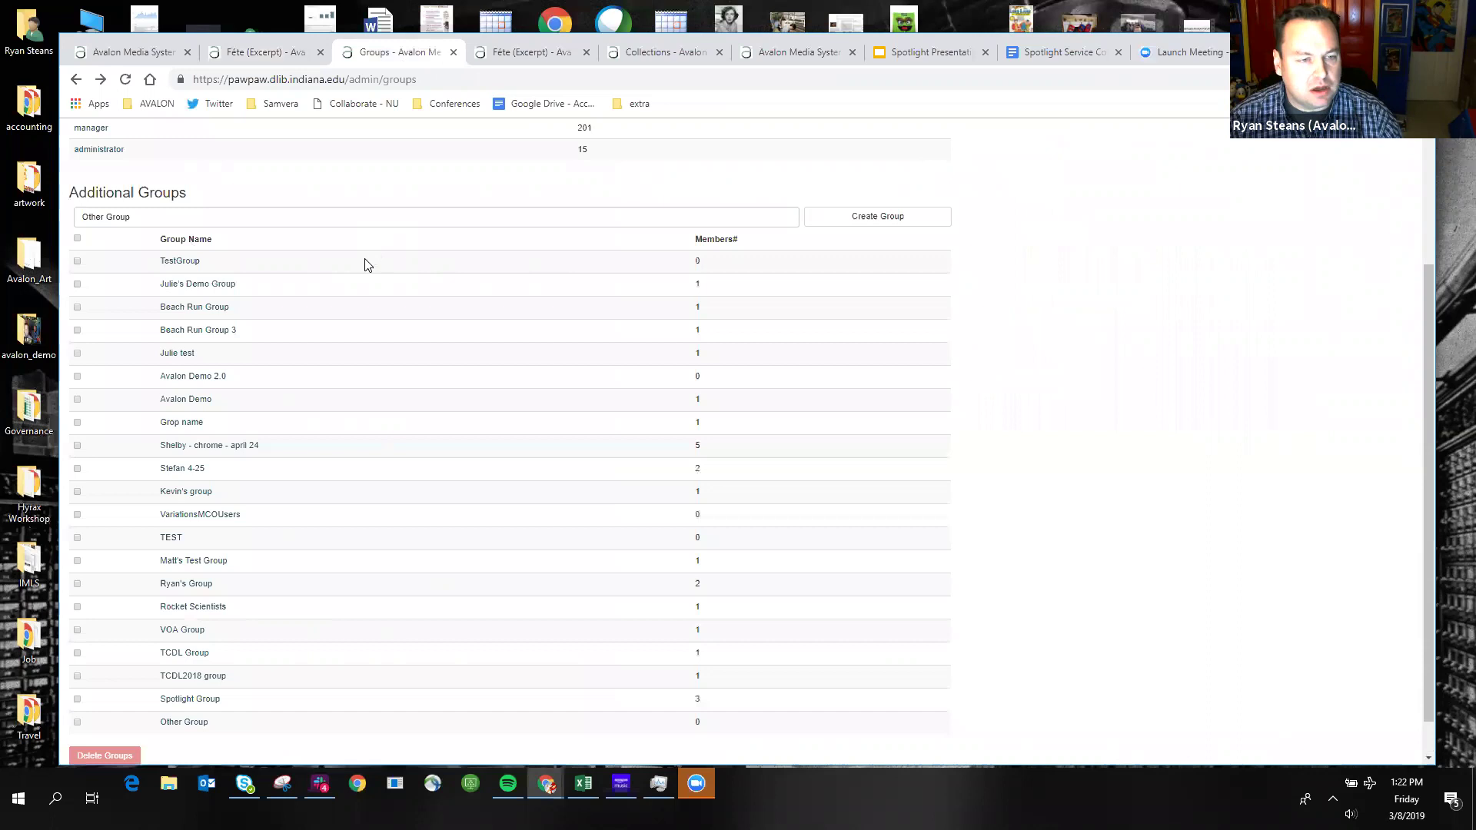
scroll(366, 265, "up", 1)
scroll(367, 264, "up", 2)
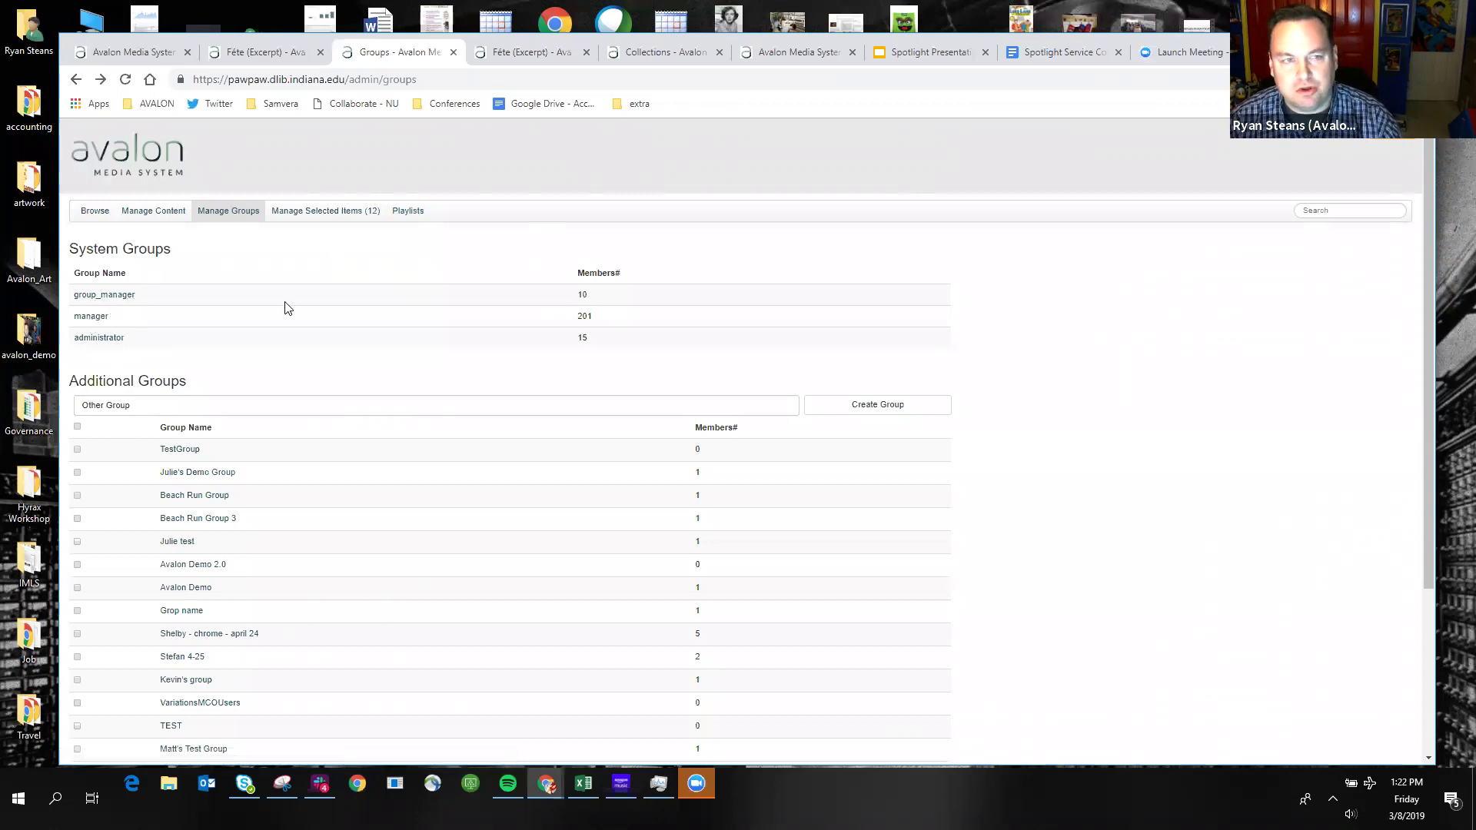
scroll(1139, 402, "down", 3)
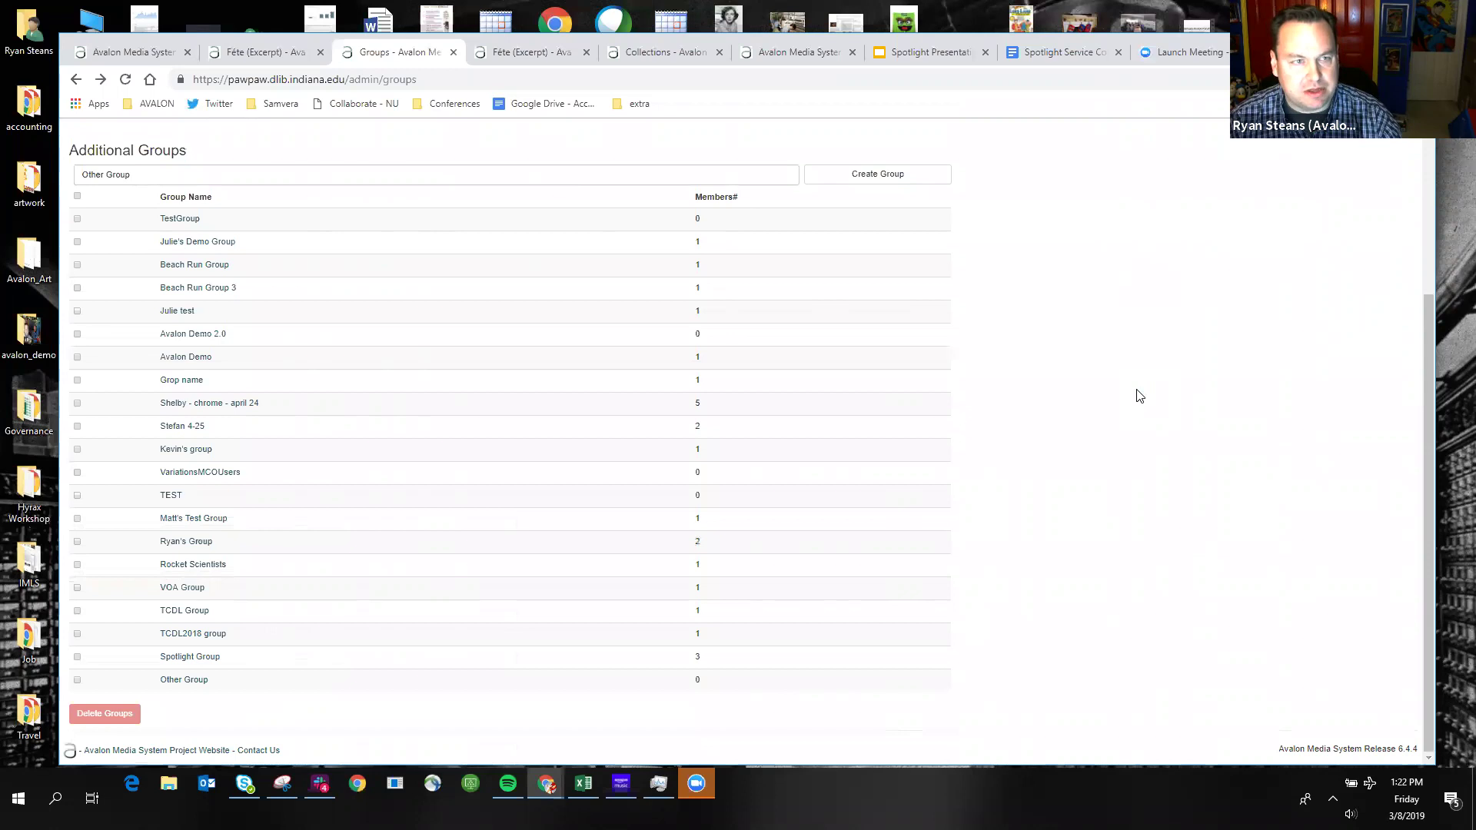
scroll(1140, 396, "up", 2)
left_click(563, 339)
key("BackSpace")
key("BackSpace")
key("BackSpace")
key("BackSpace")
key("BackSpace")
key("BackSpace")
key("BackSpace")
key("BackSpace")
key("BackSpace")
key("BackSpace")
type("Bolton Grou")
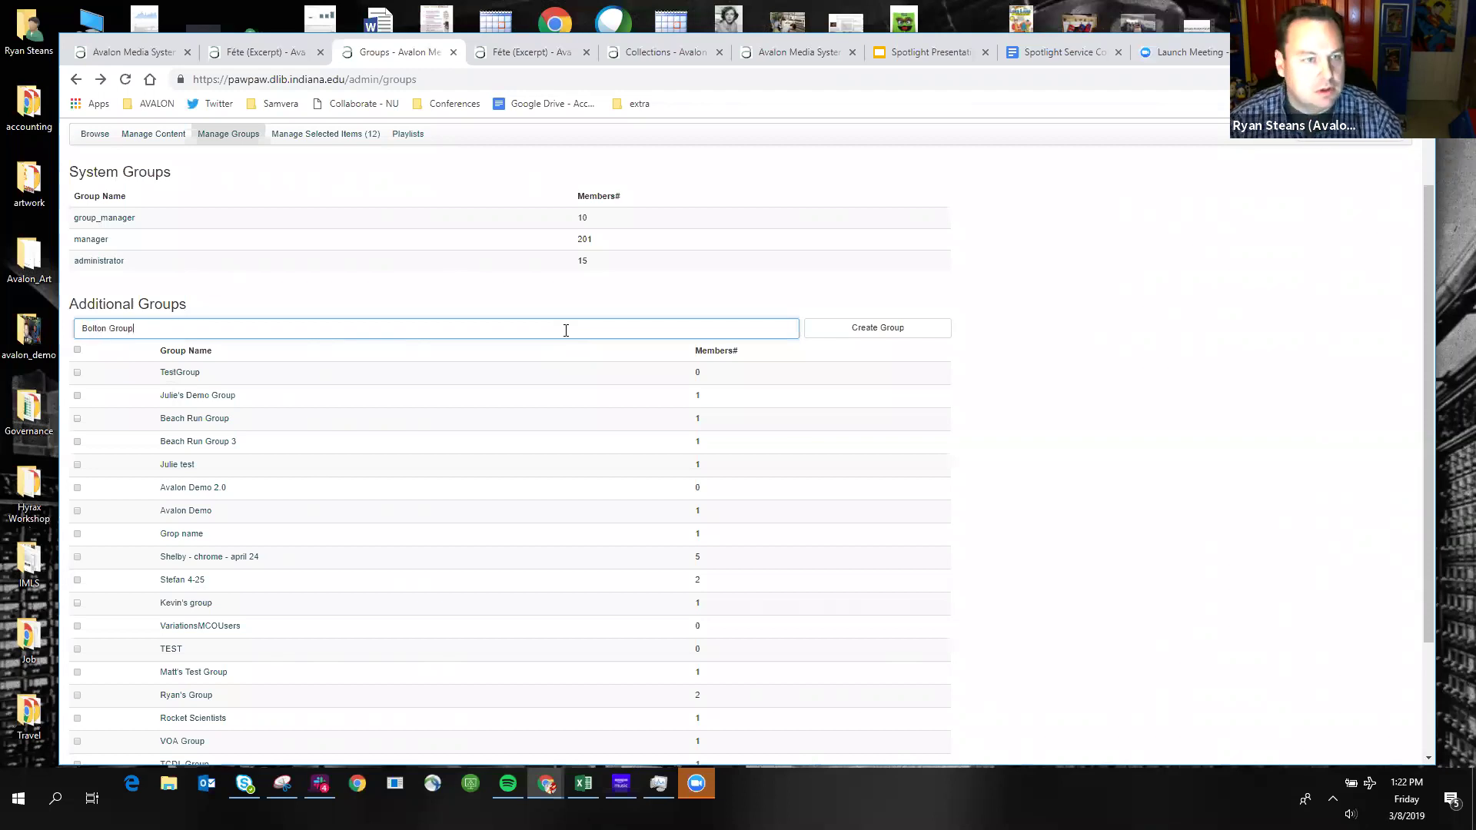
left_click(863, 327)
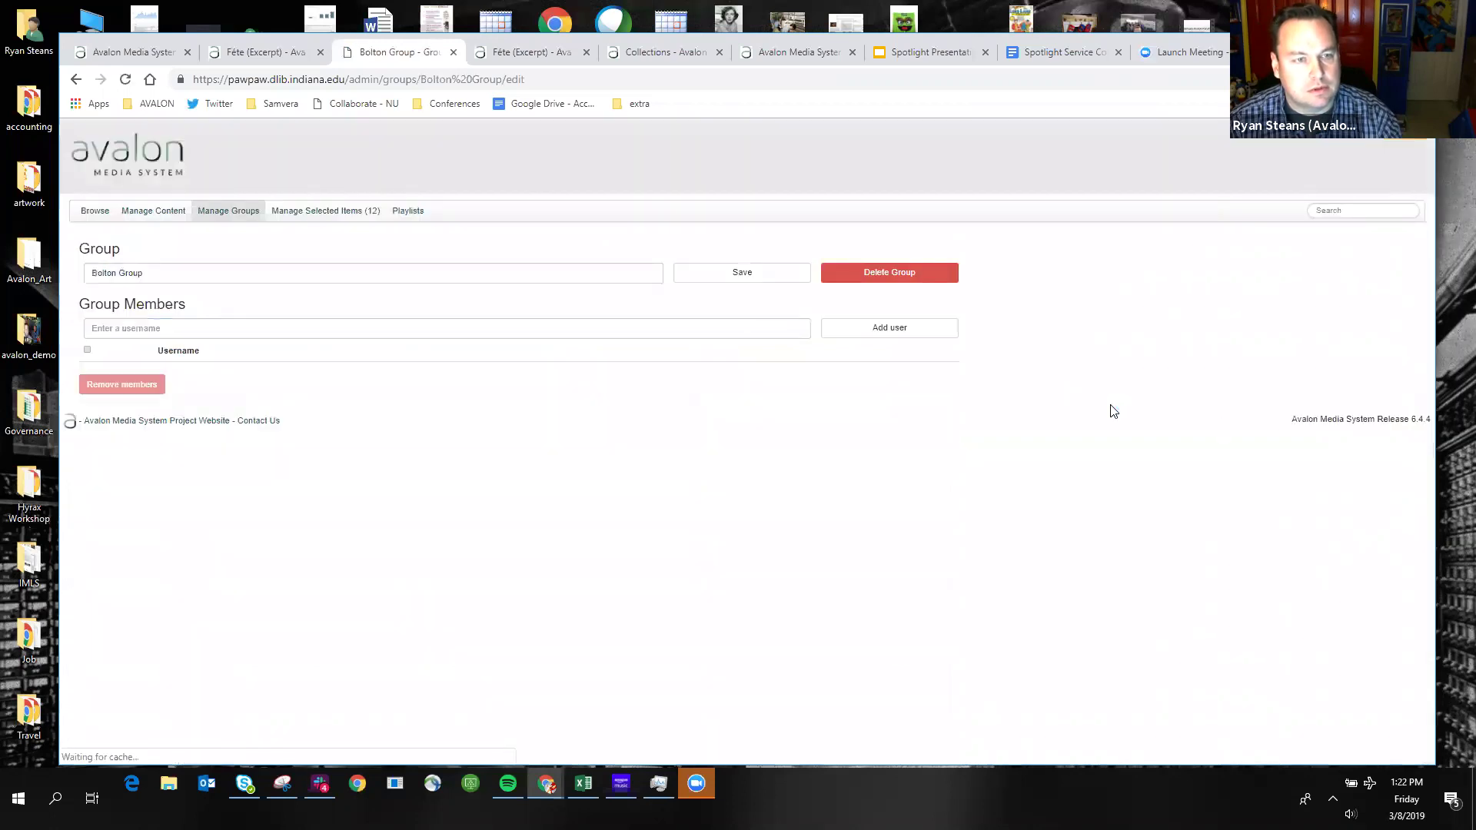
Add the user with the tamu.edu e-mail address as a member of the new group.
left_click(460, 336)
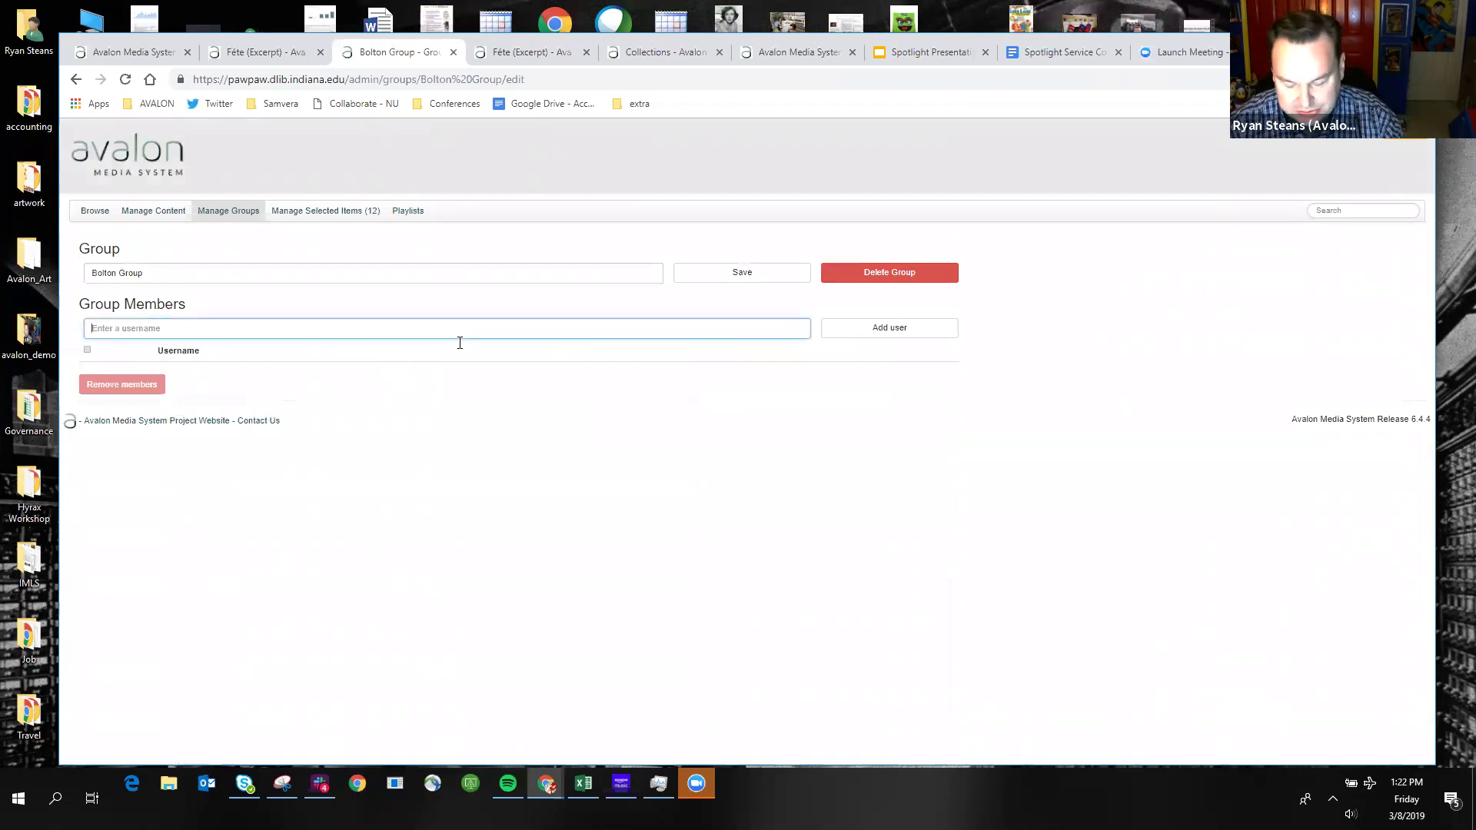
type("Mich")
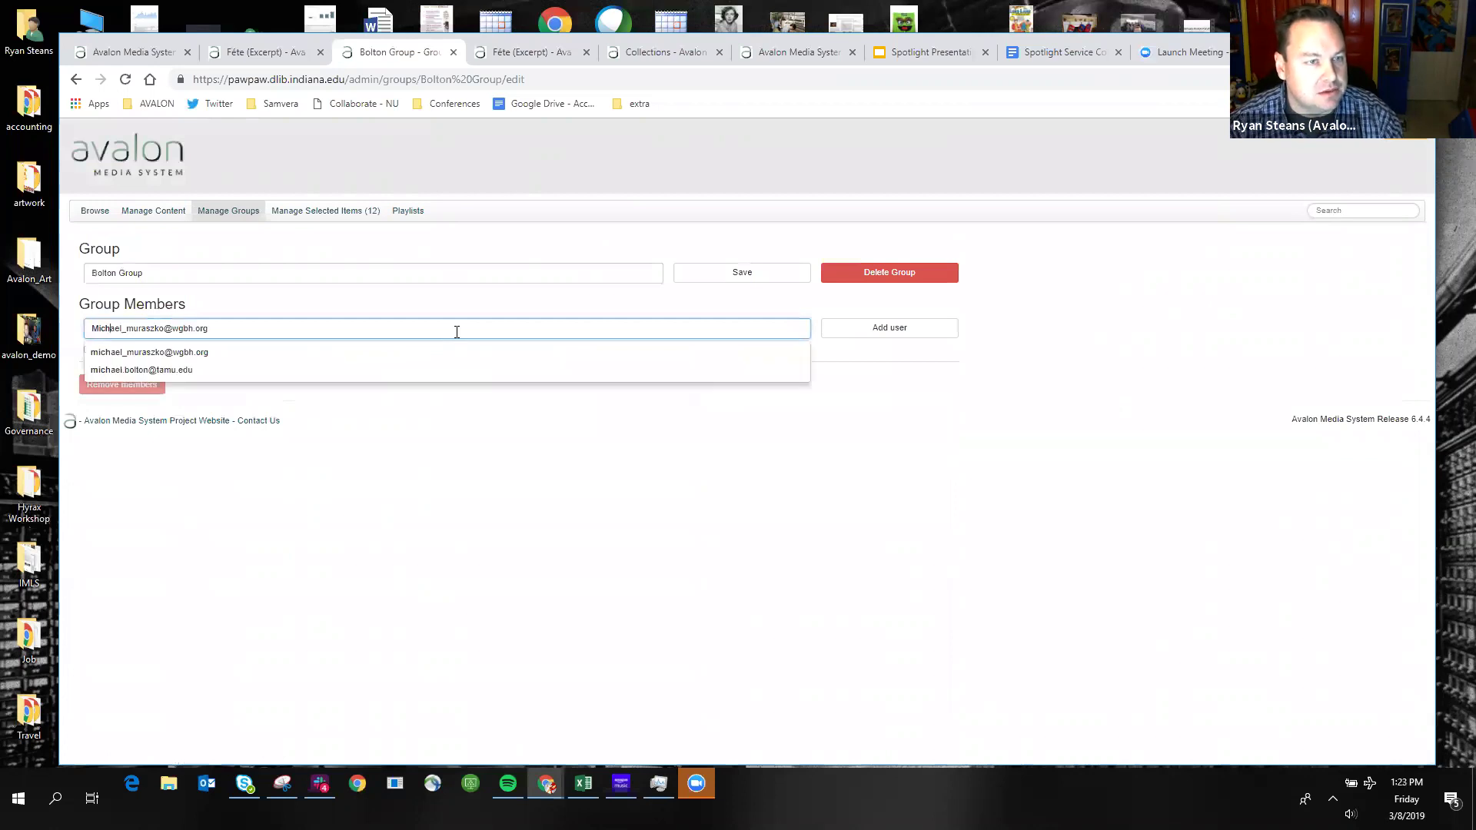
key("Down")
key("Down")
key("Return")
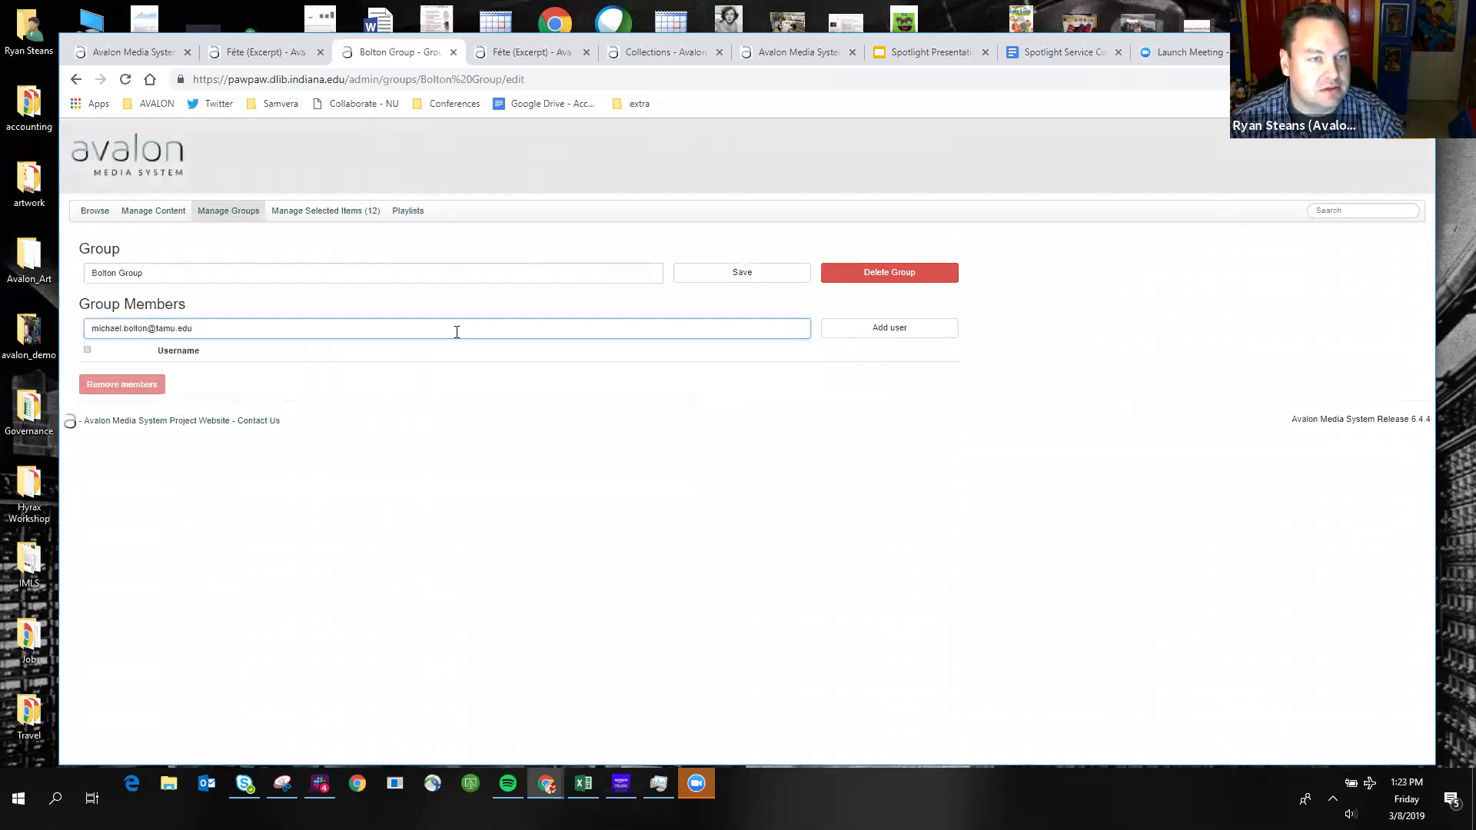
left_click(938, 328)
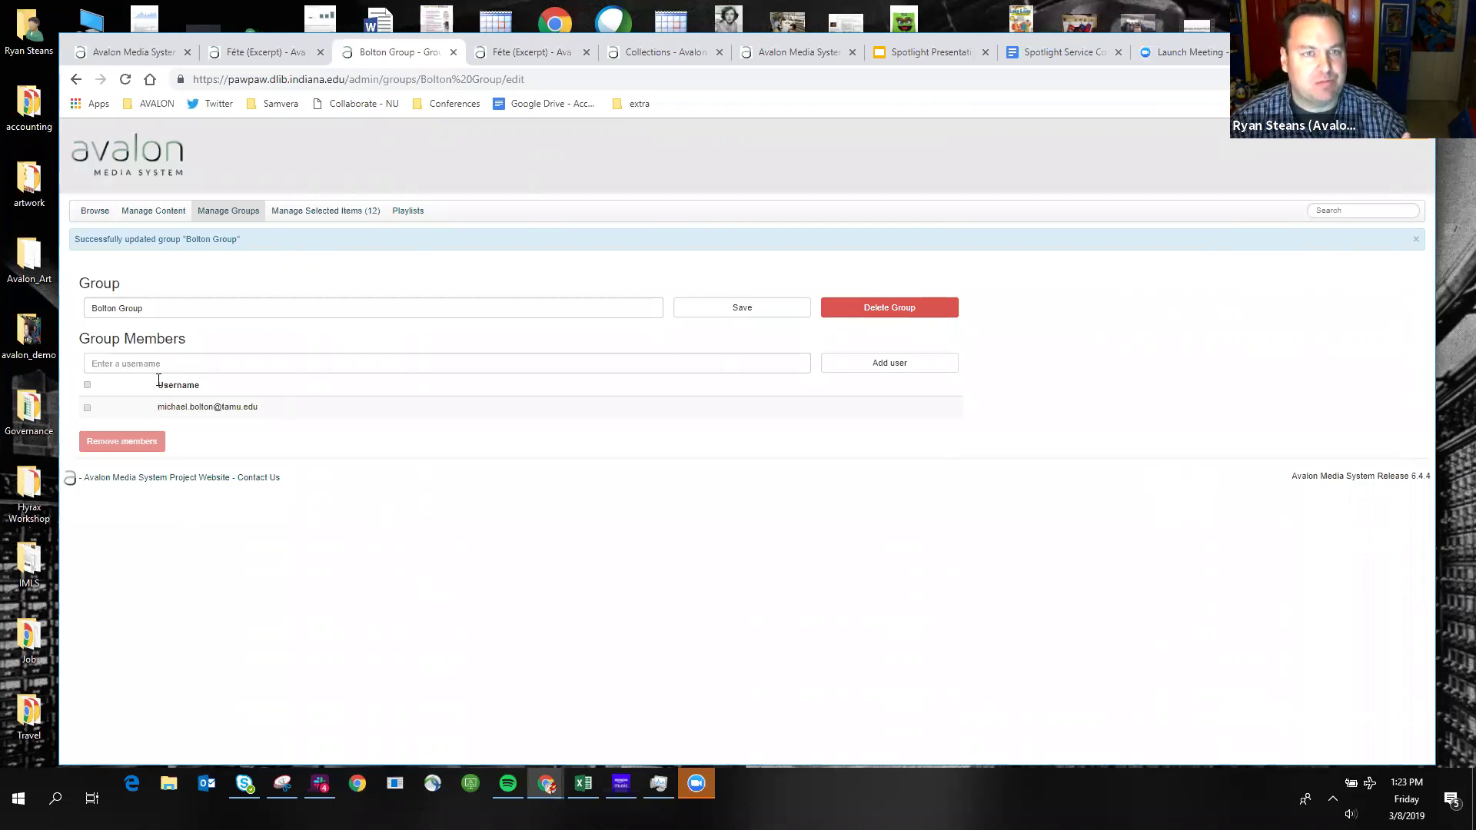
Go to the collections management page and look through the list of collections down to its end.
left_click(654, 52)
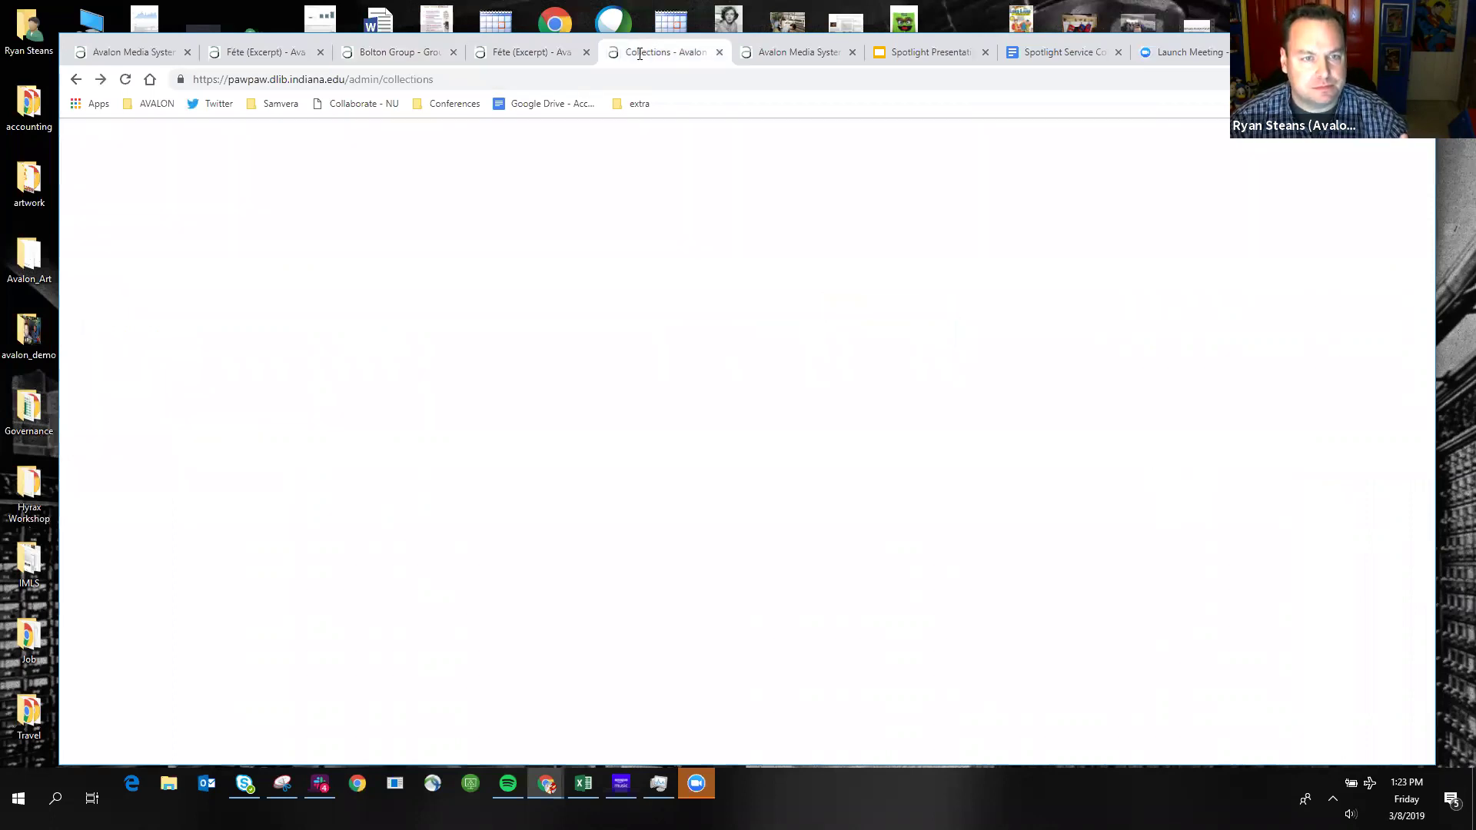
scroll(1093, 460, "up", 3)
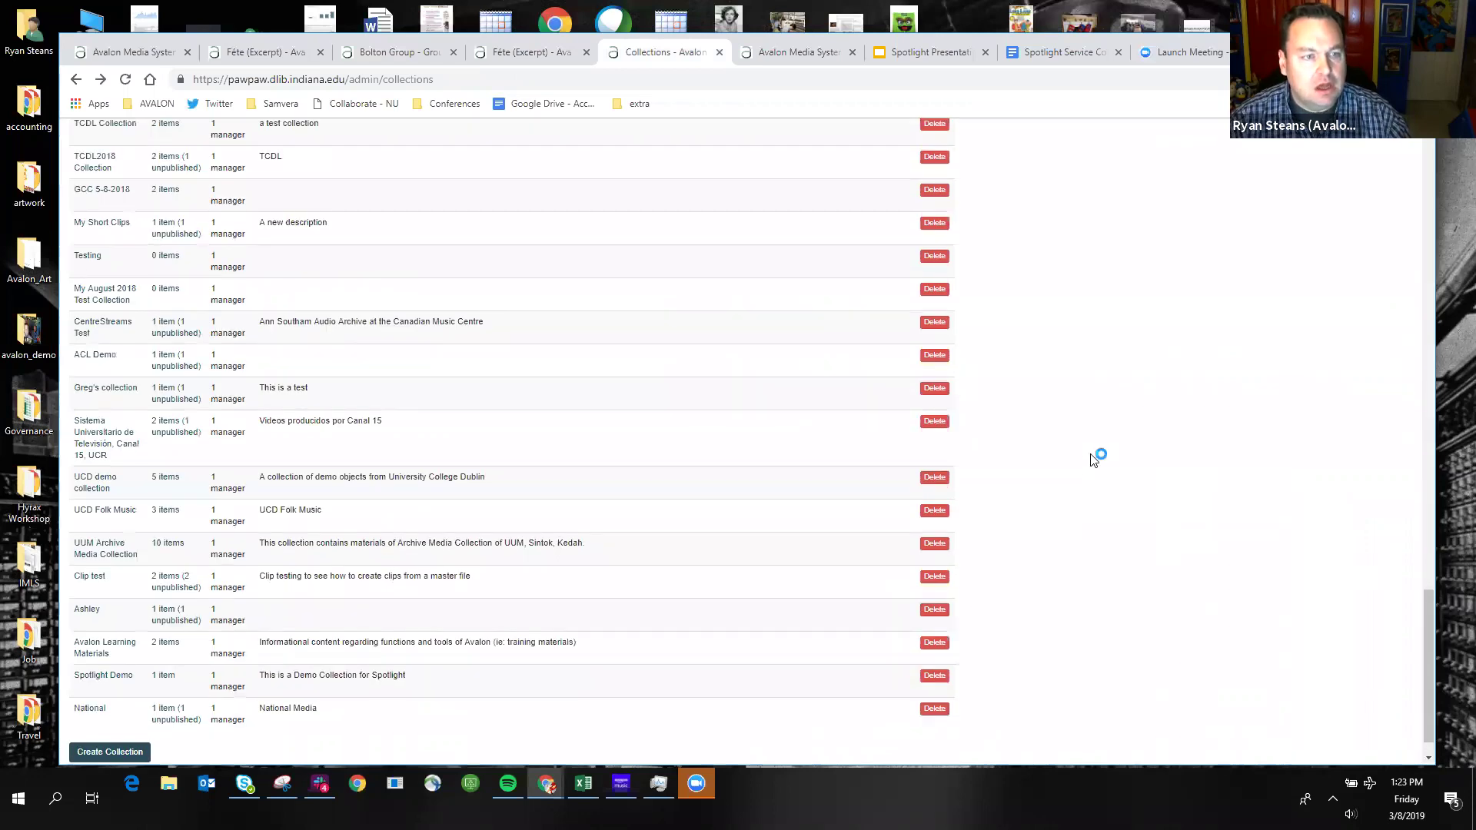
scroll(1093, 460, "up", 4)
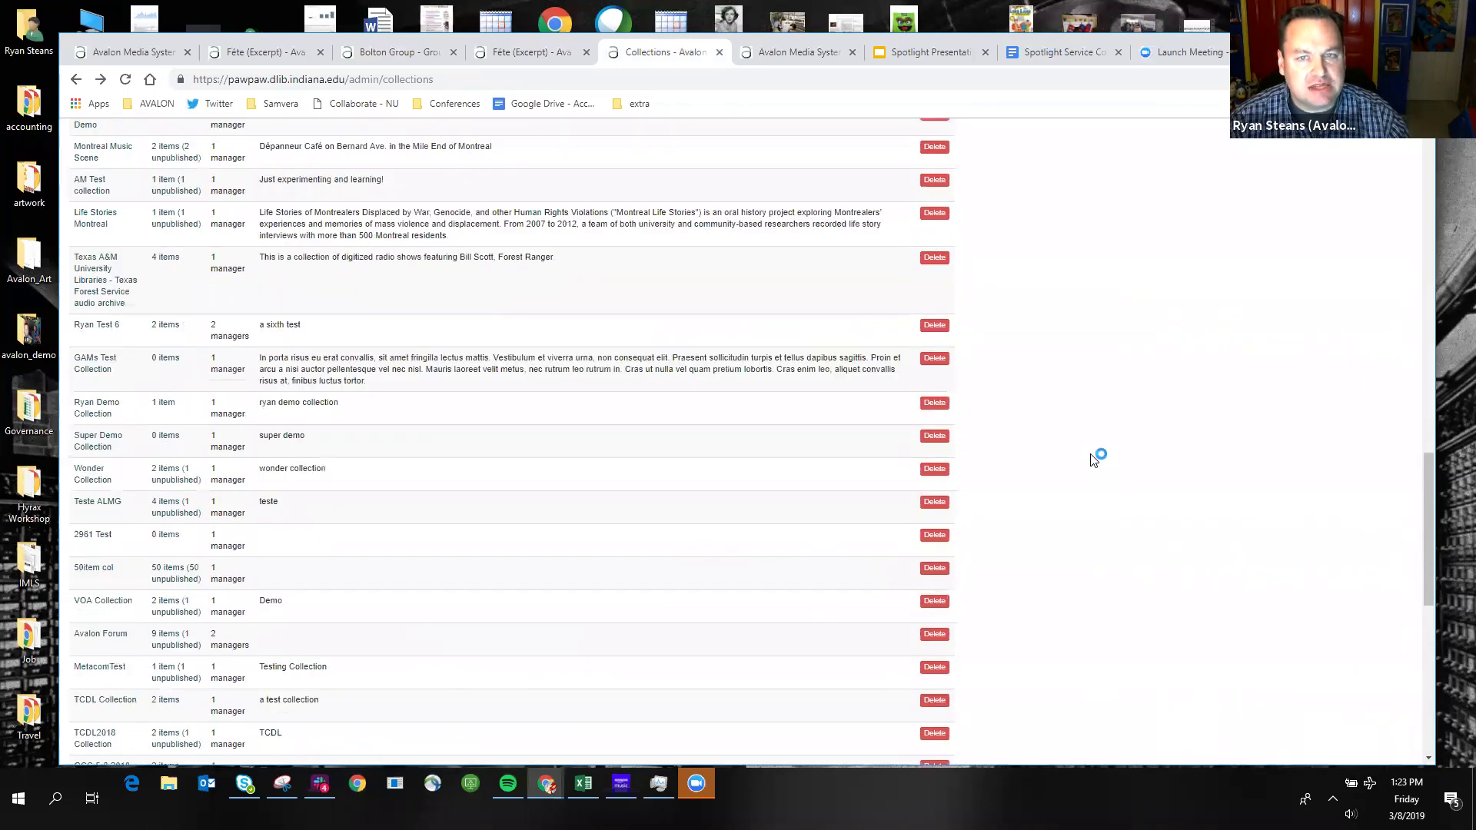
scroll(1094, 460, "down", 8)
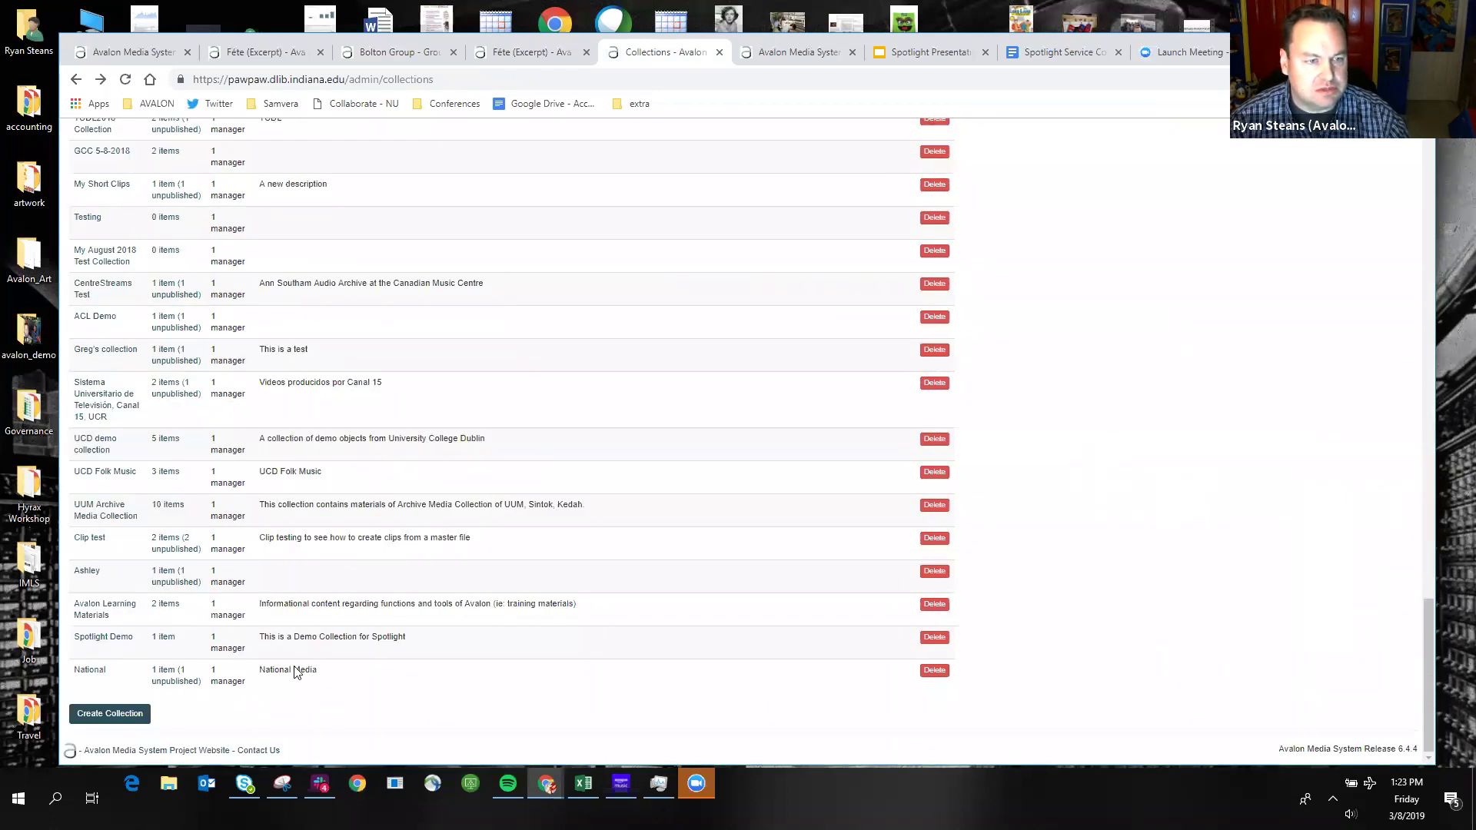
Look over the Avalon Learning Materials collection's staff roles and default access settings, and return to the collections list.
left_click(95, 615)
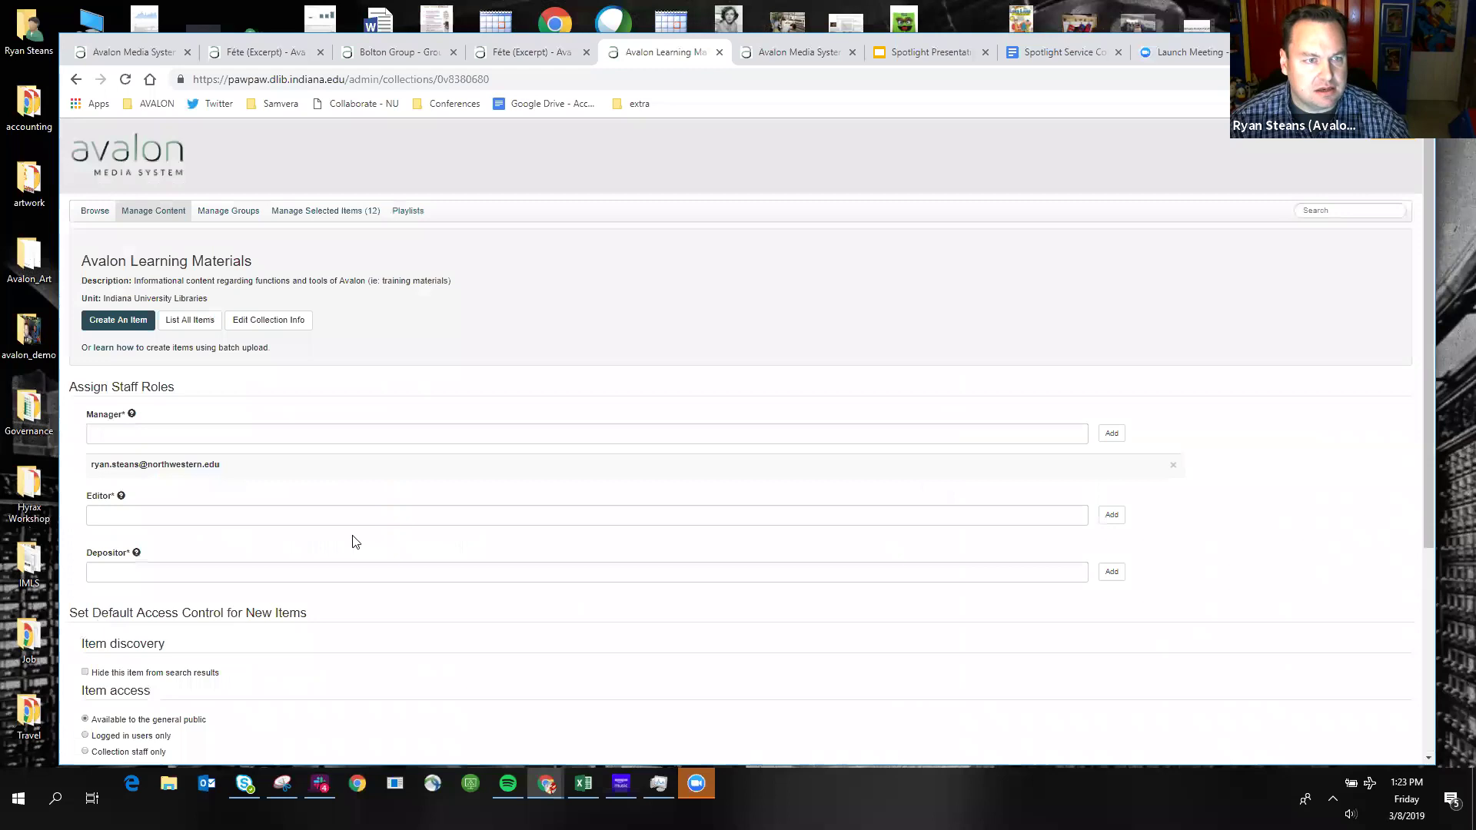
scroll(560, 506, "down", 2)
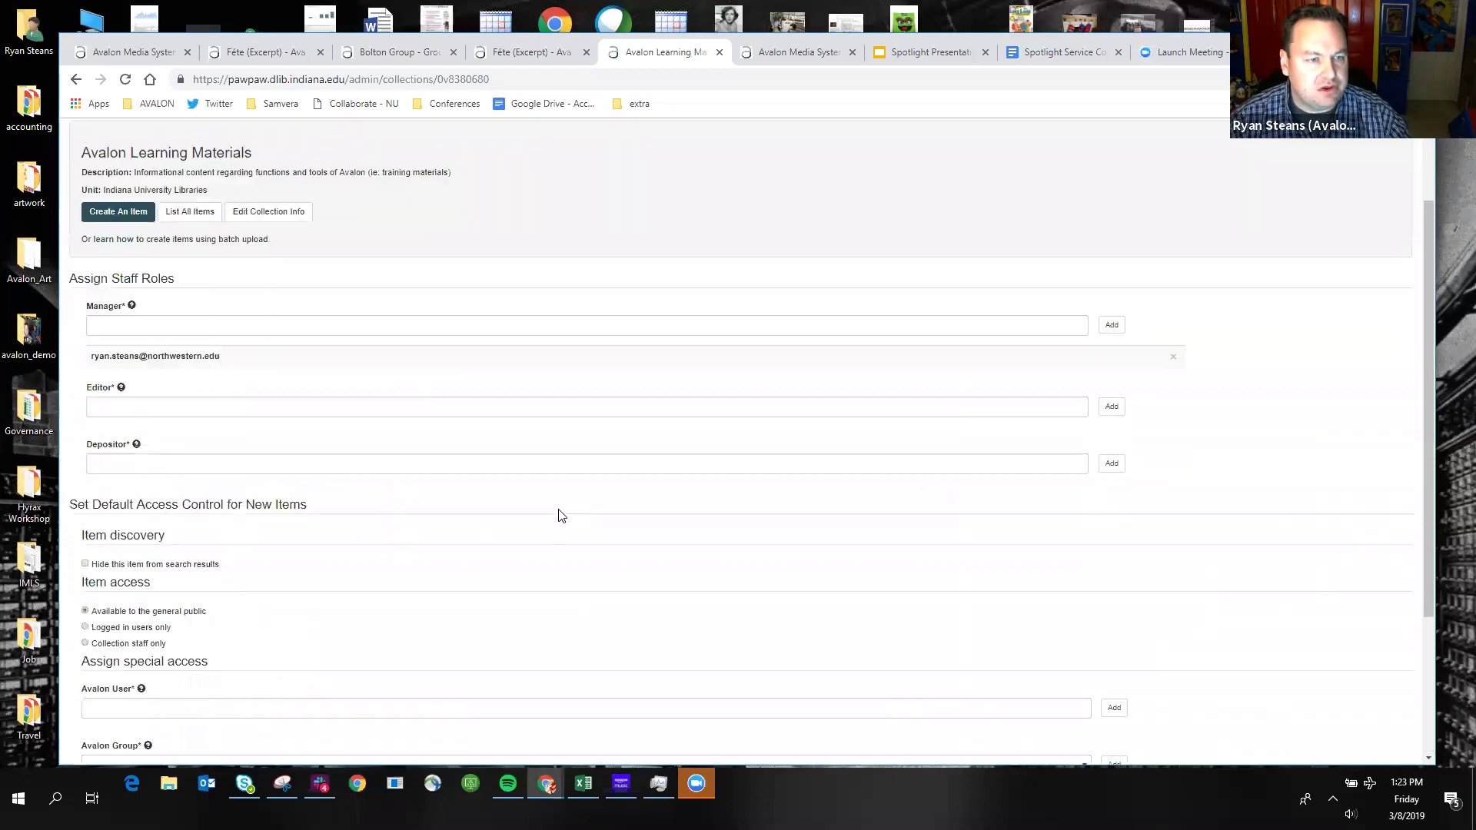
scroll(556, 512, "up", 1)
scroll(556, 512, "up", 1)
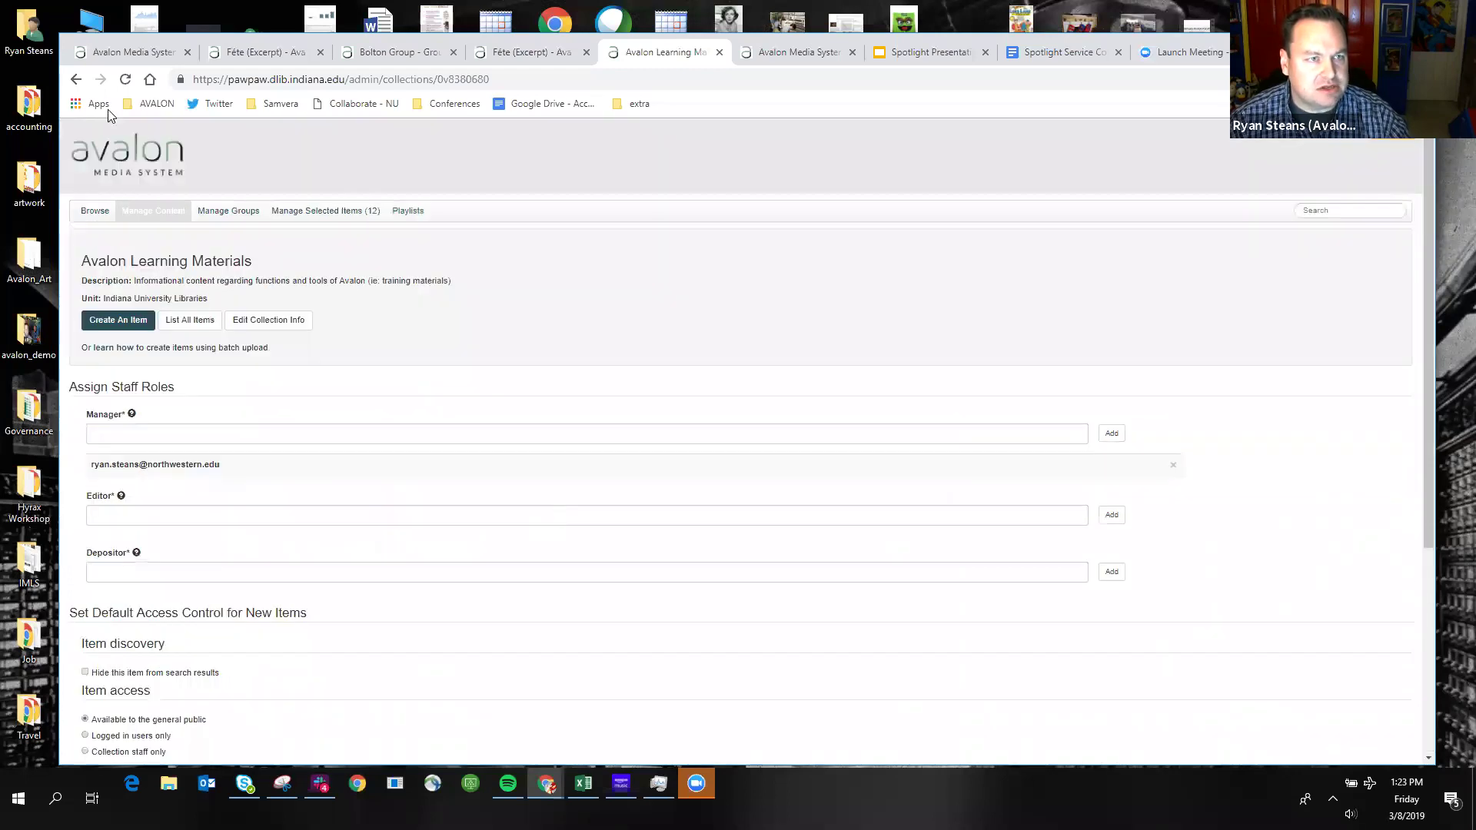
key("alt+Left")
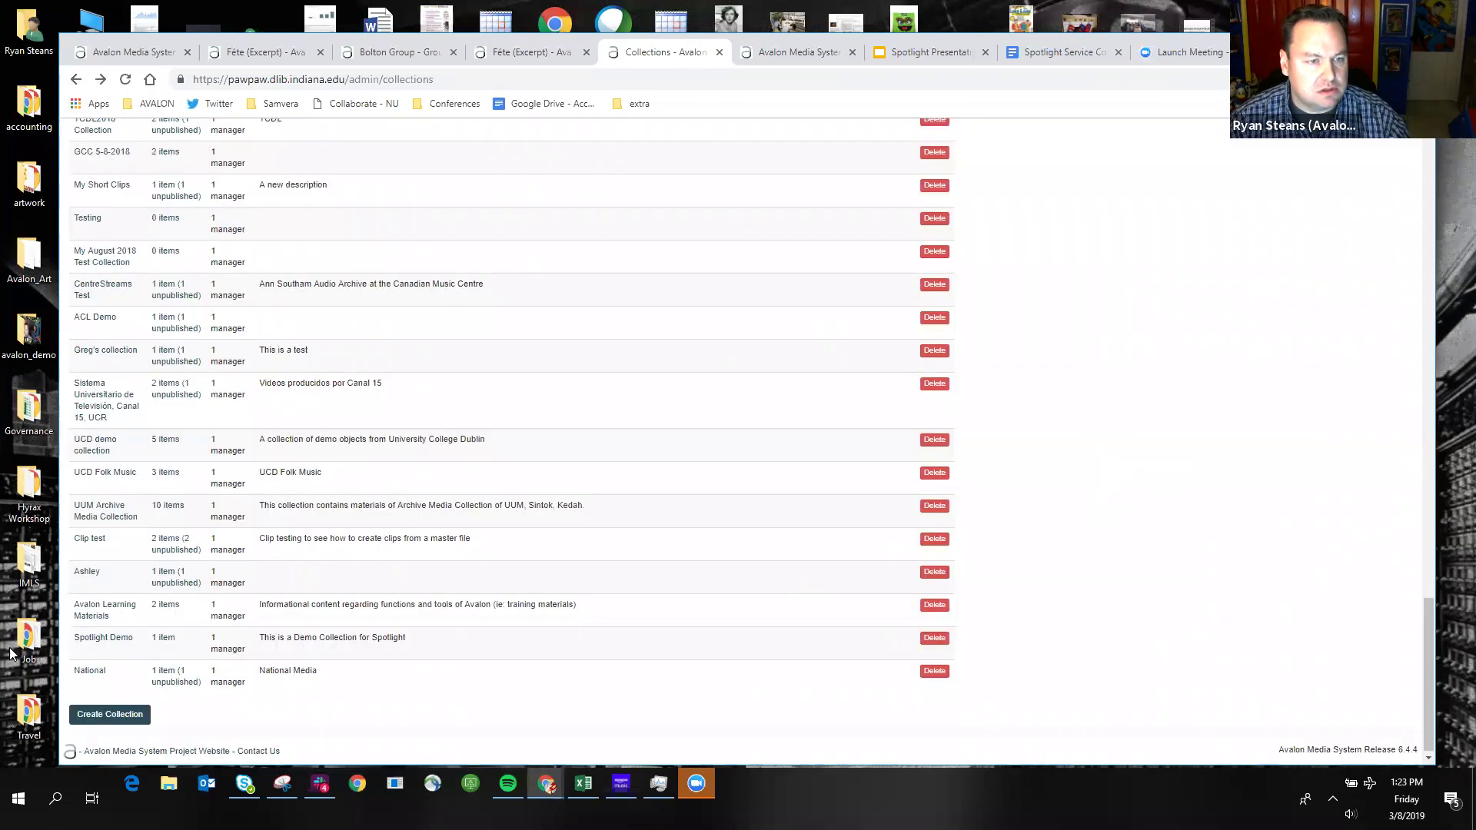
Open the Spotlight Demo collection and go through its staff roles and default access control settings.
left_click(369, 637)
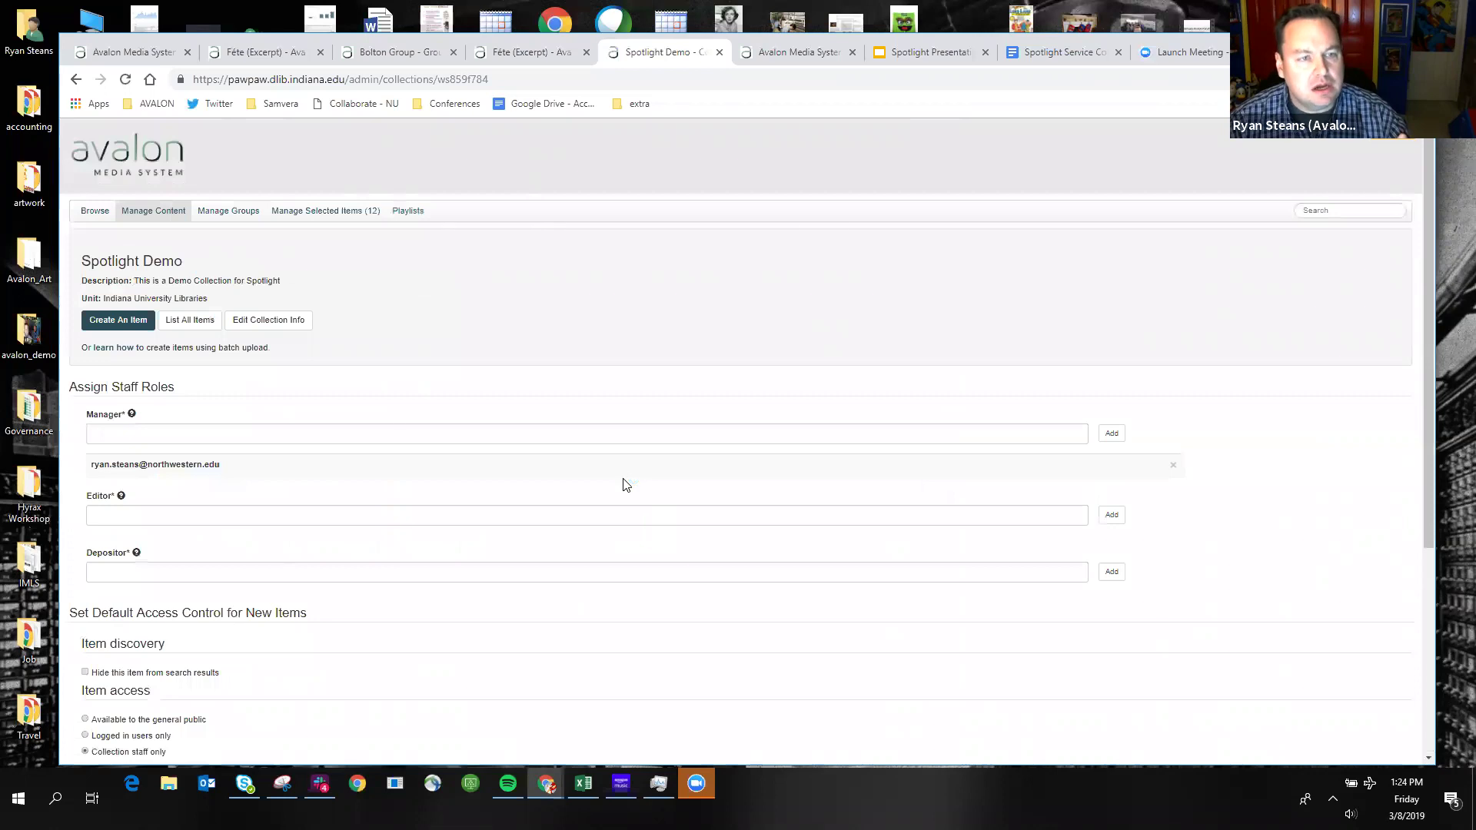
scroll(622, 490, "down", 2)
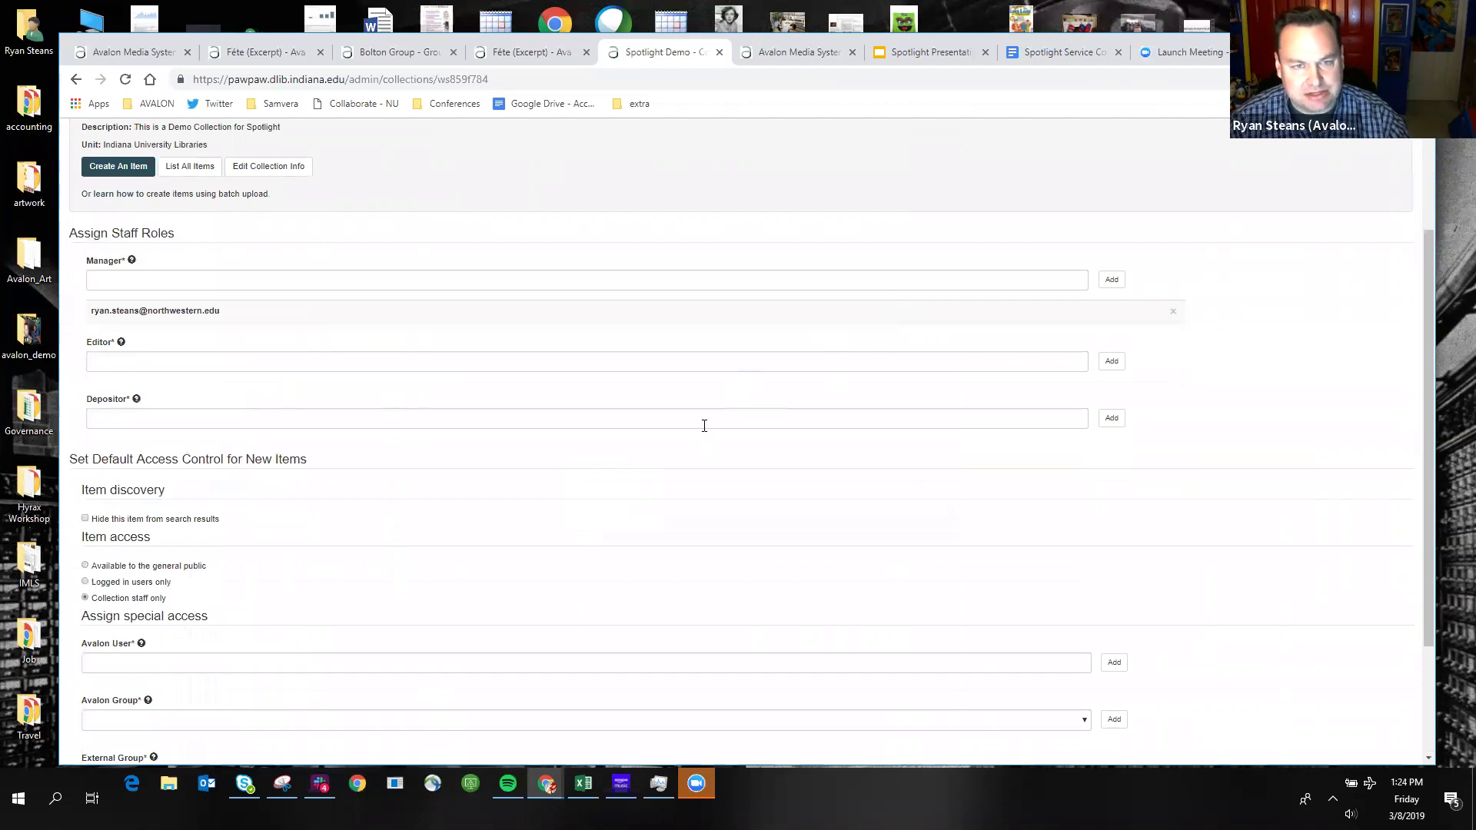
scroll(597, 513, "down", 3)
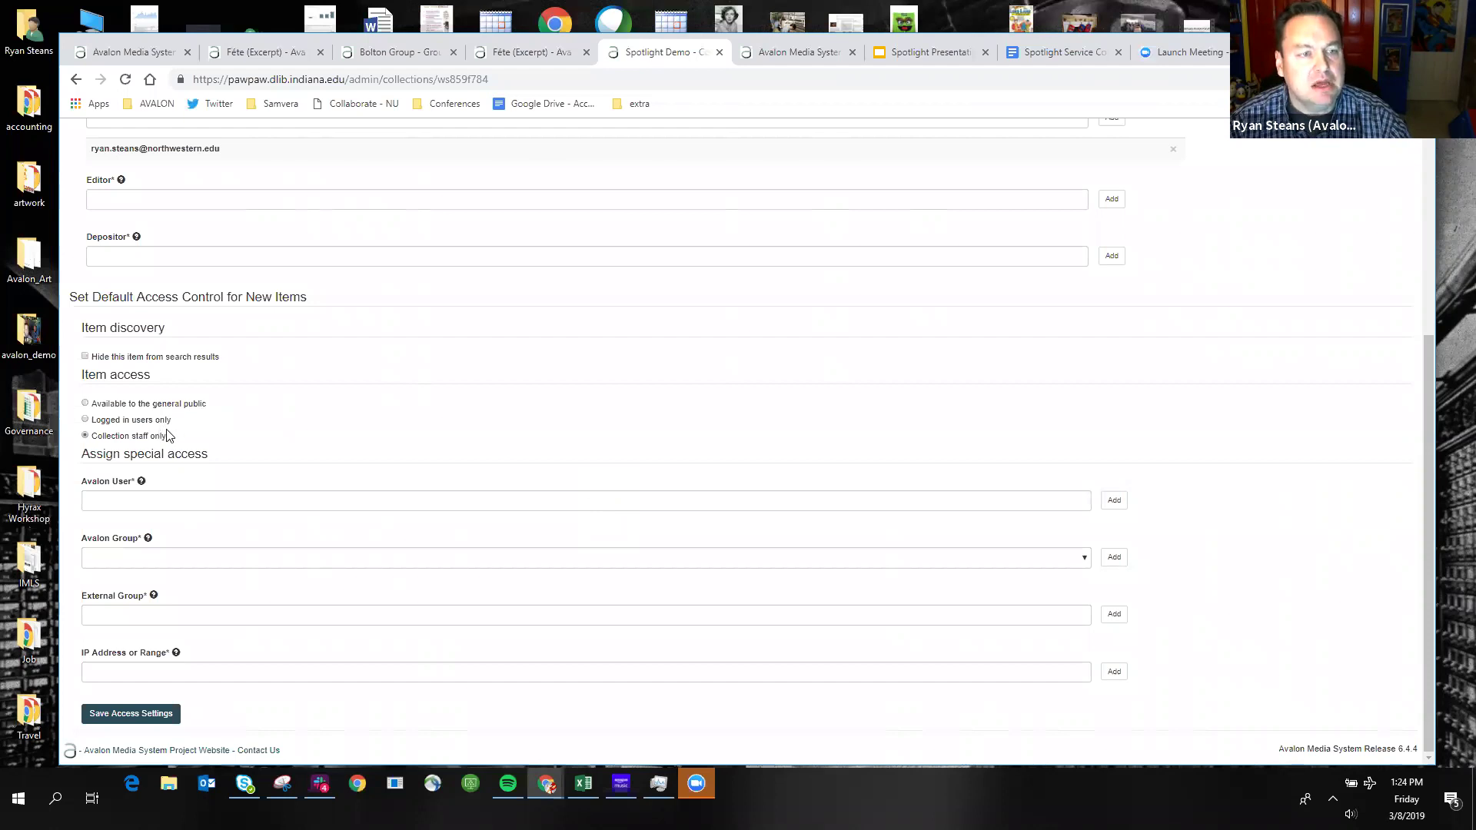
Add the Avalon group "Spotlight Group" to the special access for new items in the collection.
left_click(249, 501)
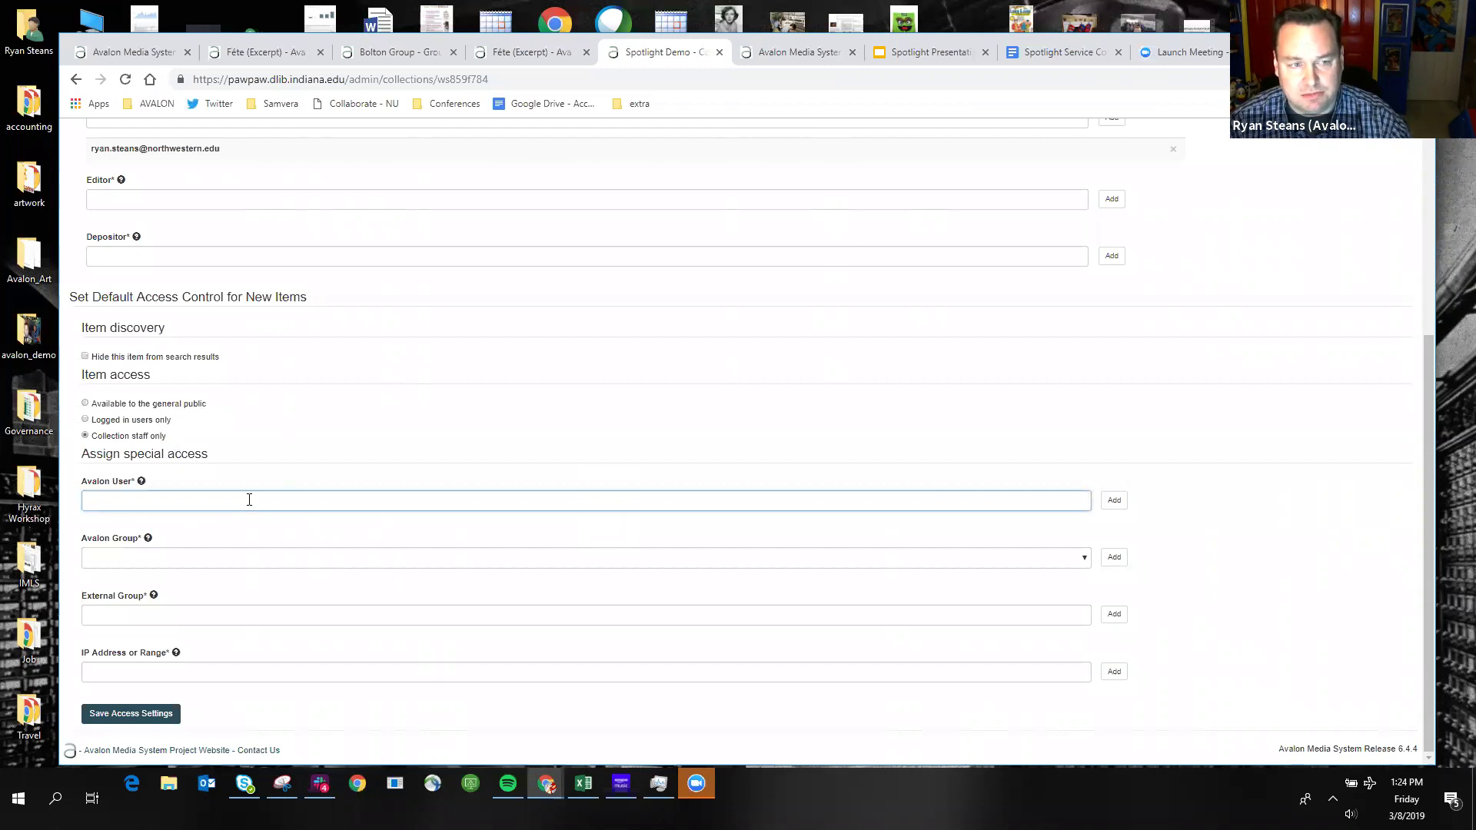
left_click(283, 567)
left_click(283, 568)
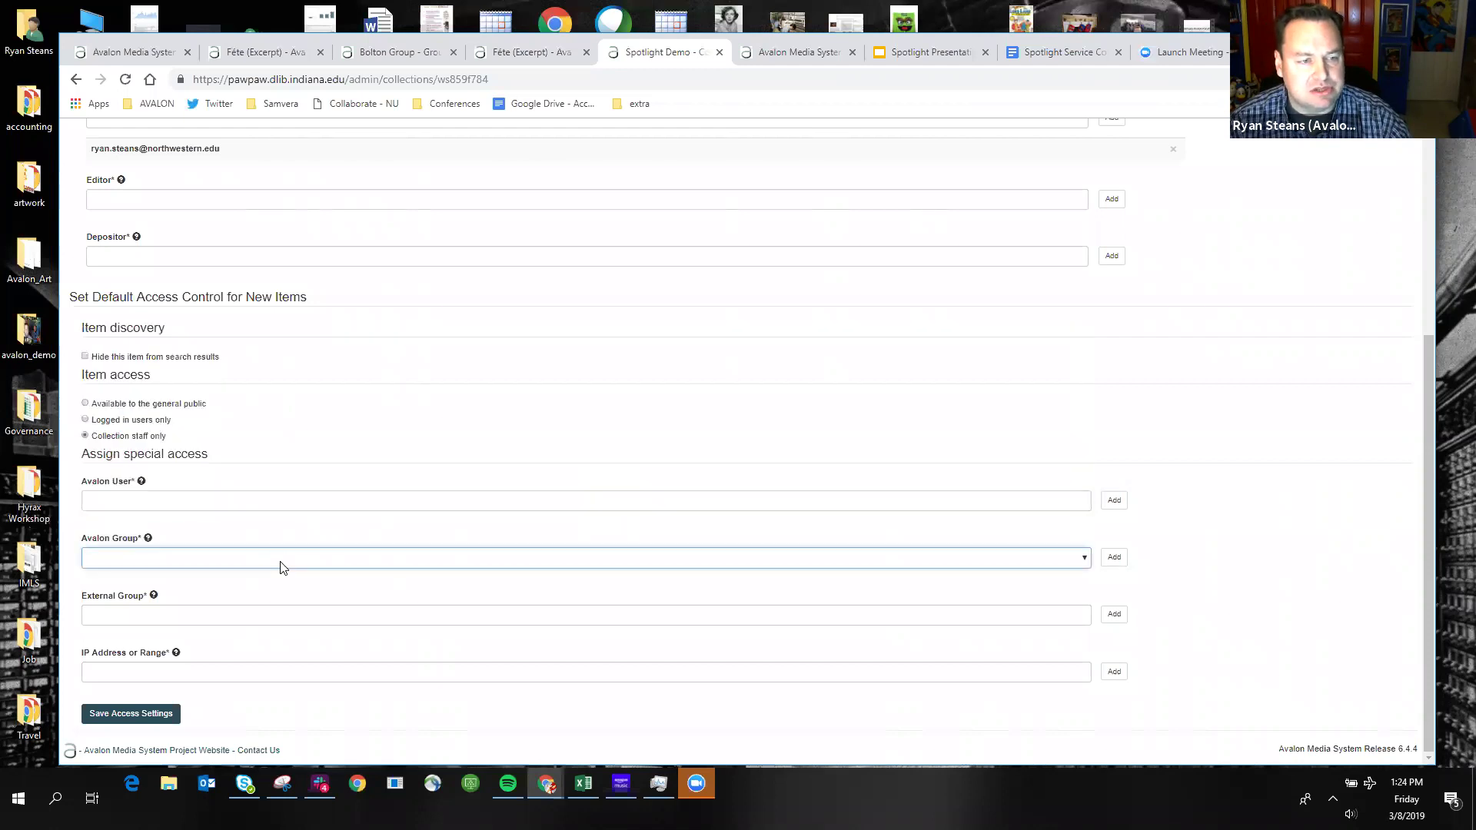
left_click(283, 567)
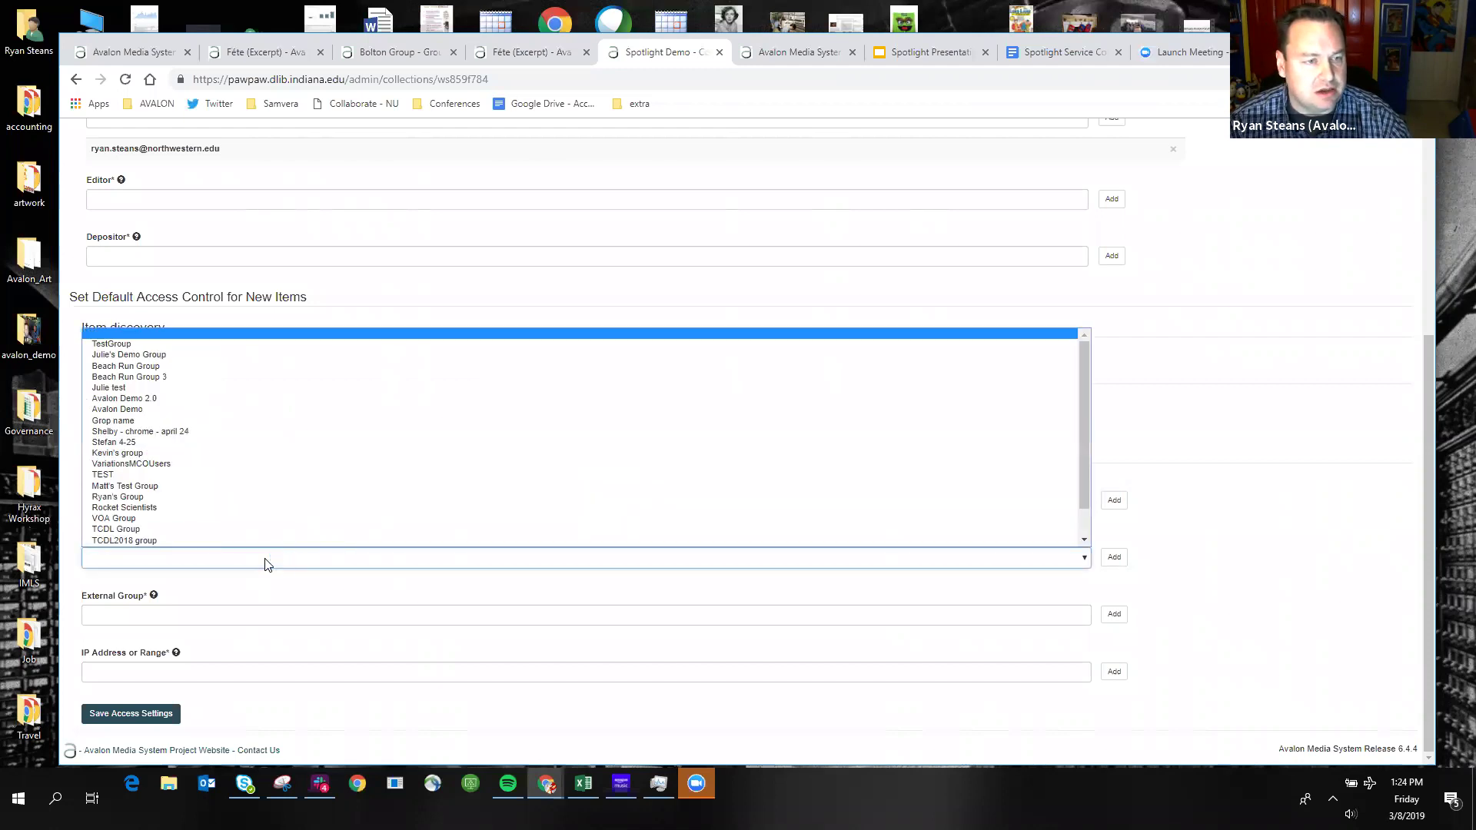
scroll(414, 512, "down", 1)
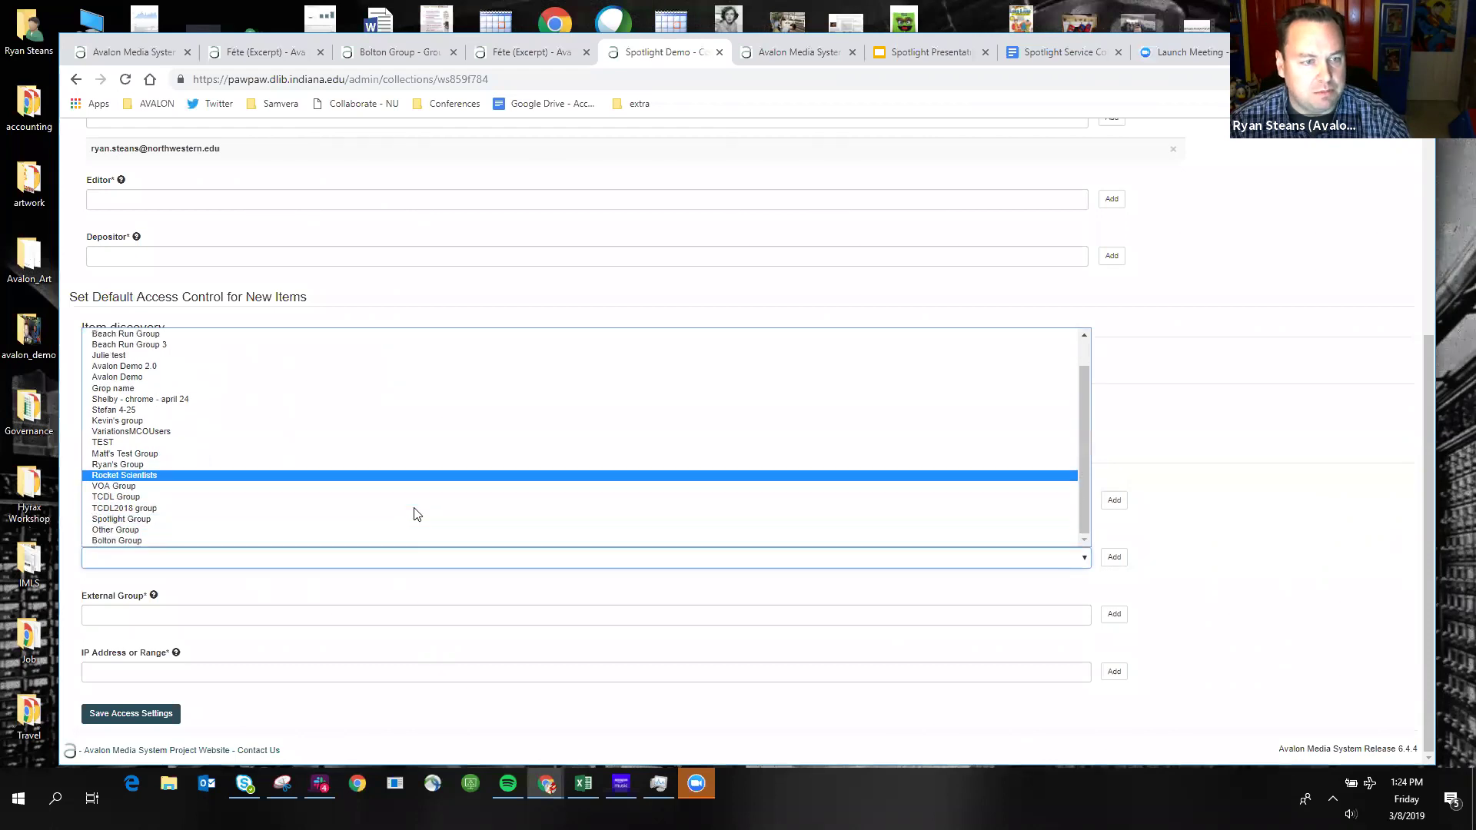
left_click(206, 519)
left_click(1114, 556)
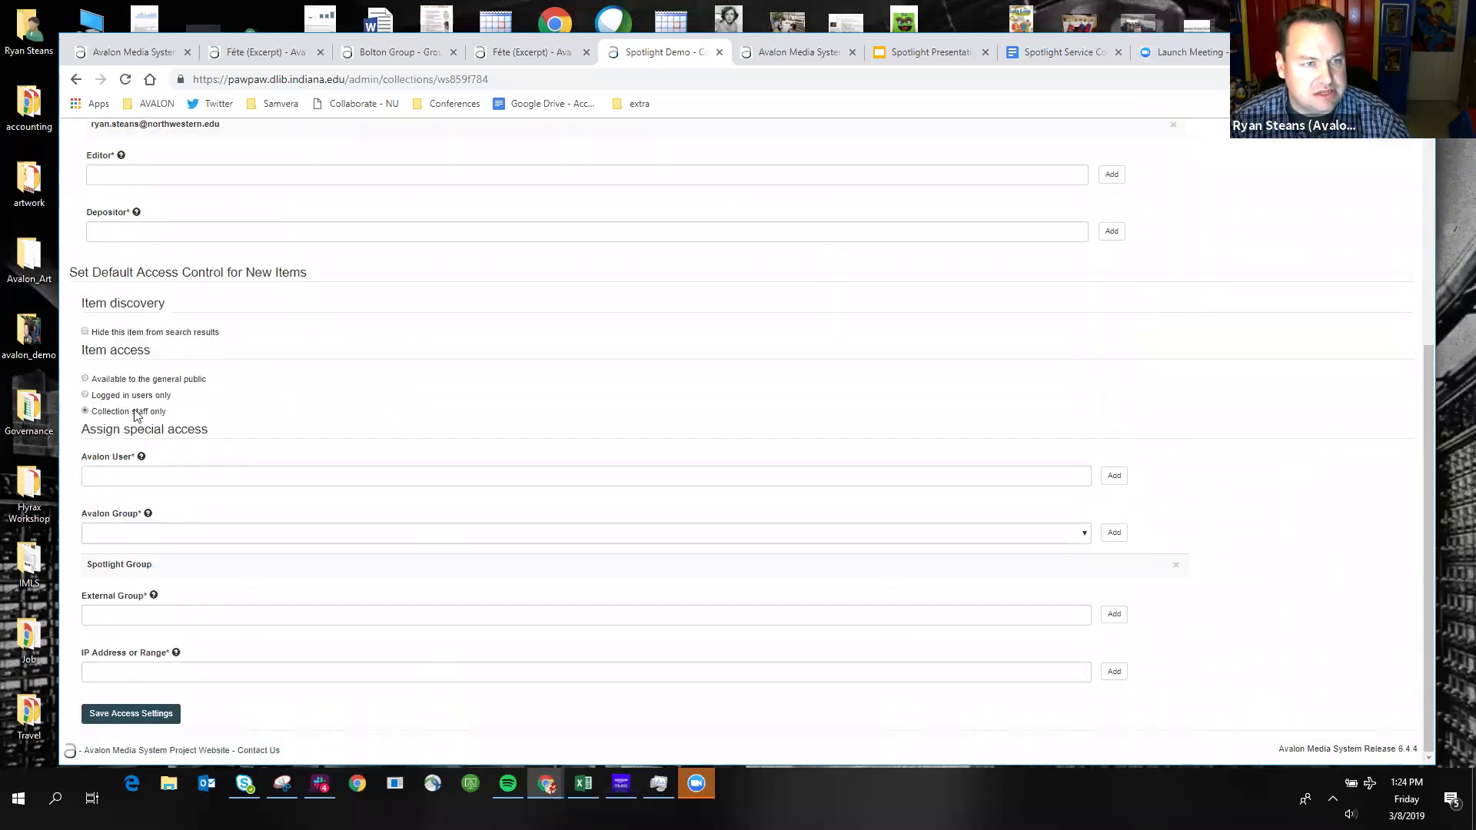
Set the default item access to "Available to the general public" and save the access settings.
left_click(86, 410)
left_click(85, 379)
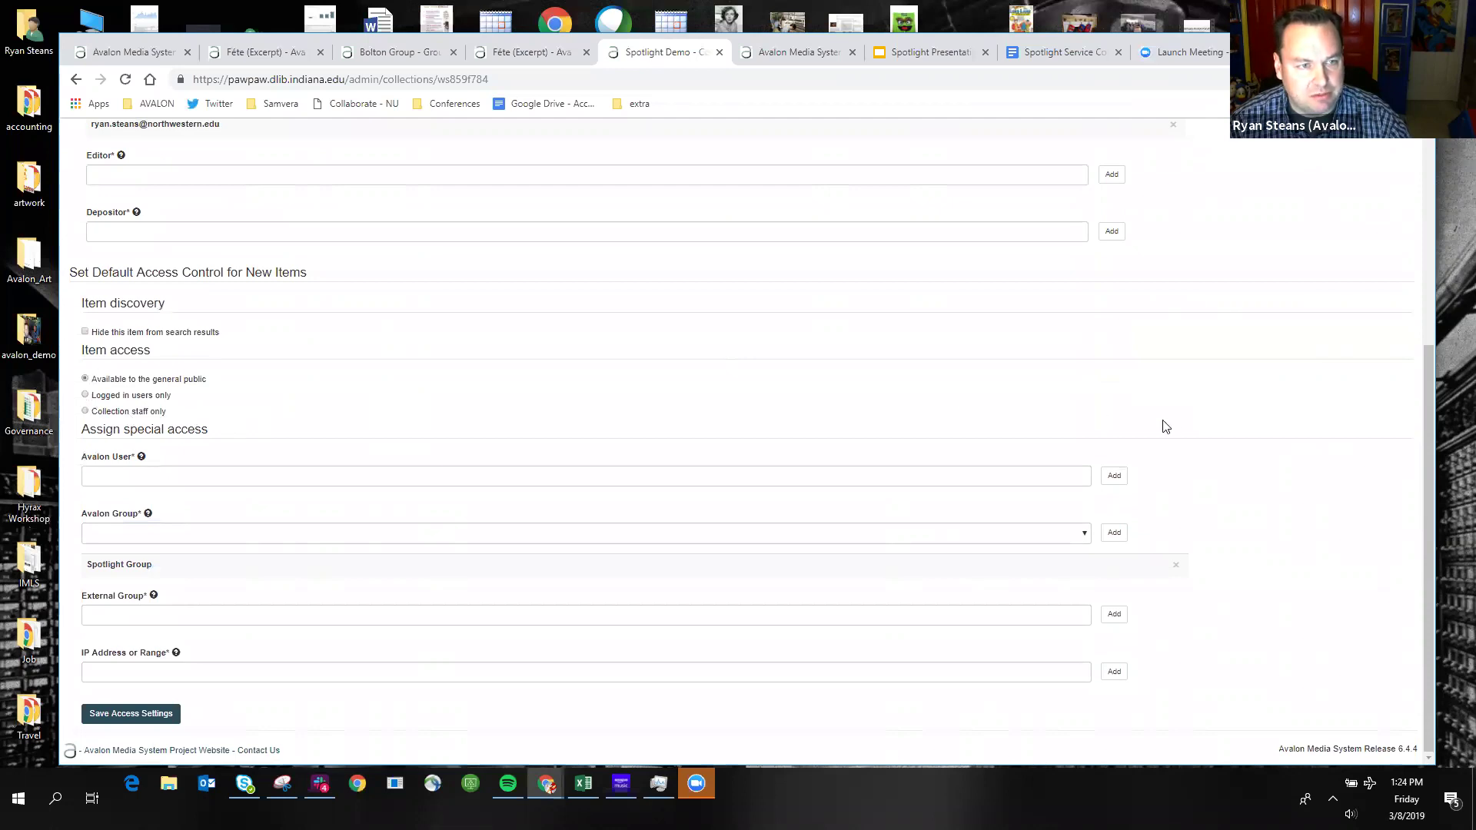
left_click(153, 713)
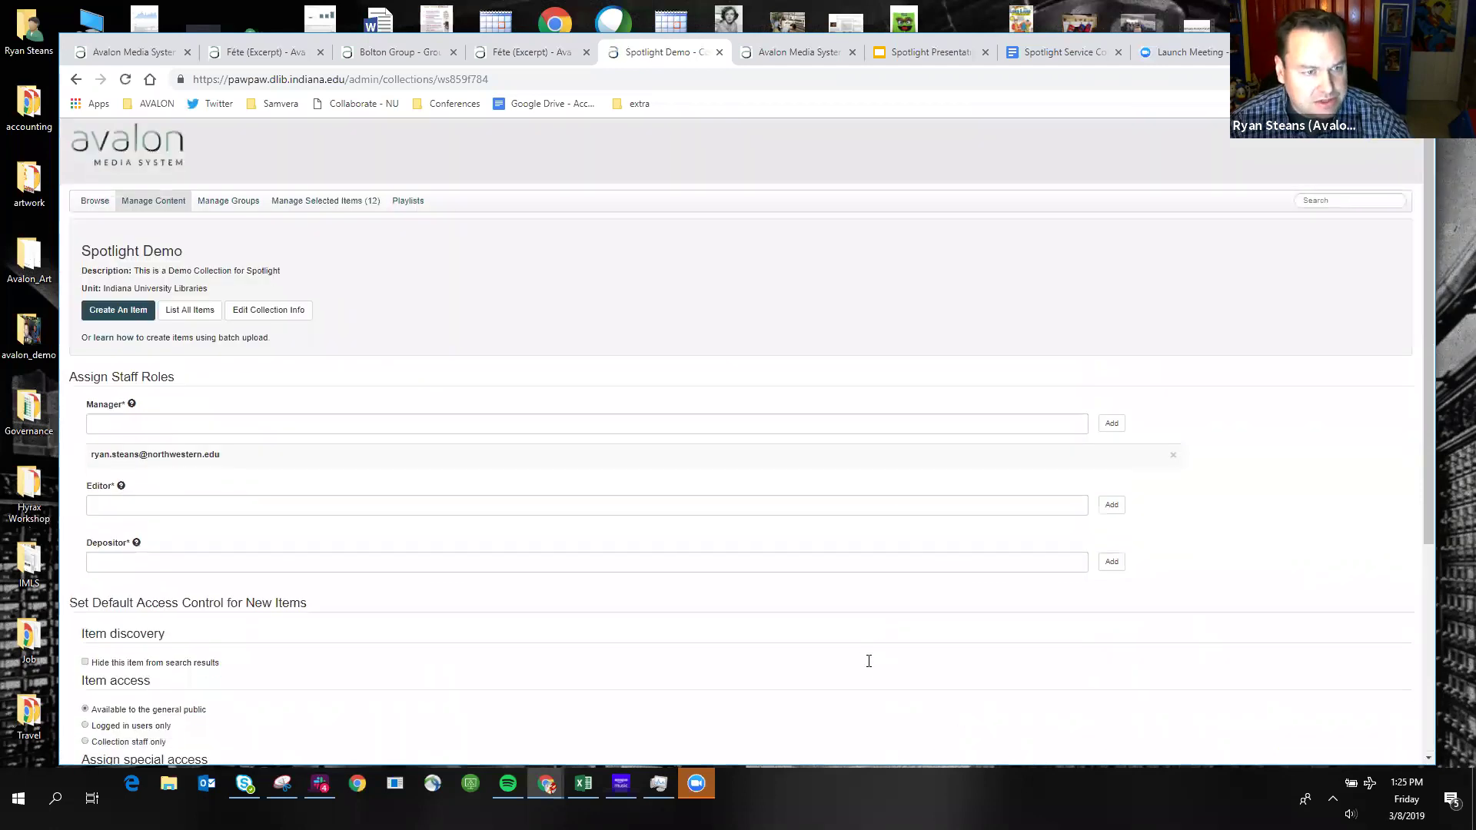
Create an item in the Spotlight Demo collection, upload cats.mp4 from the Videos folder and continue to the resource description.
left_click(141, 326)
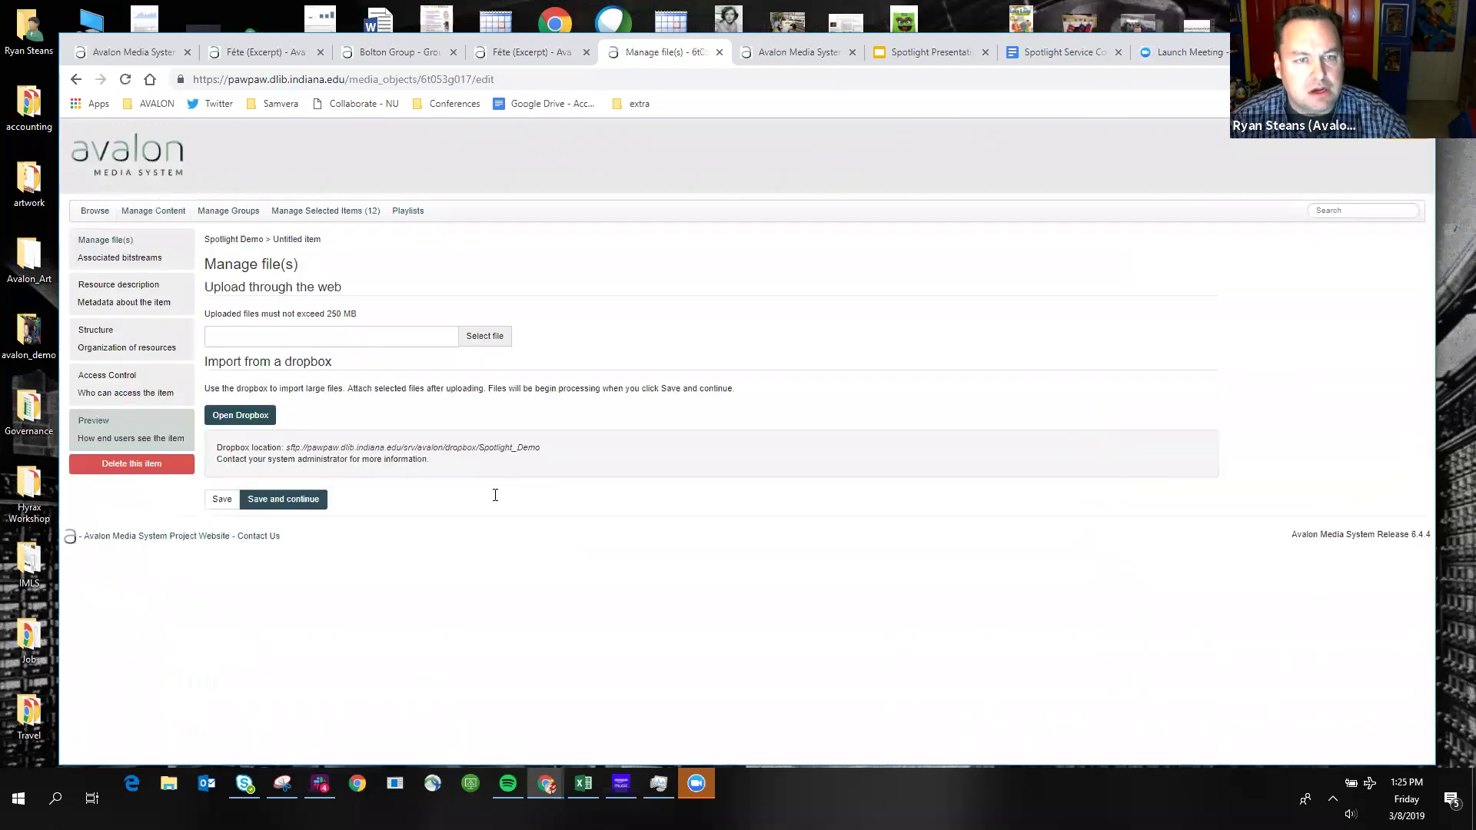
left_click(493, 347)
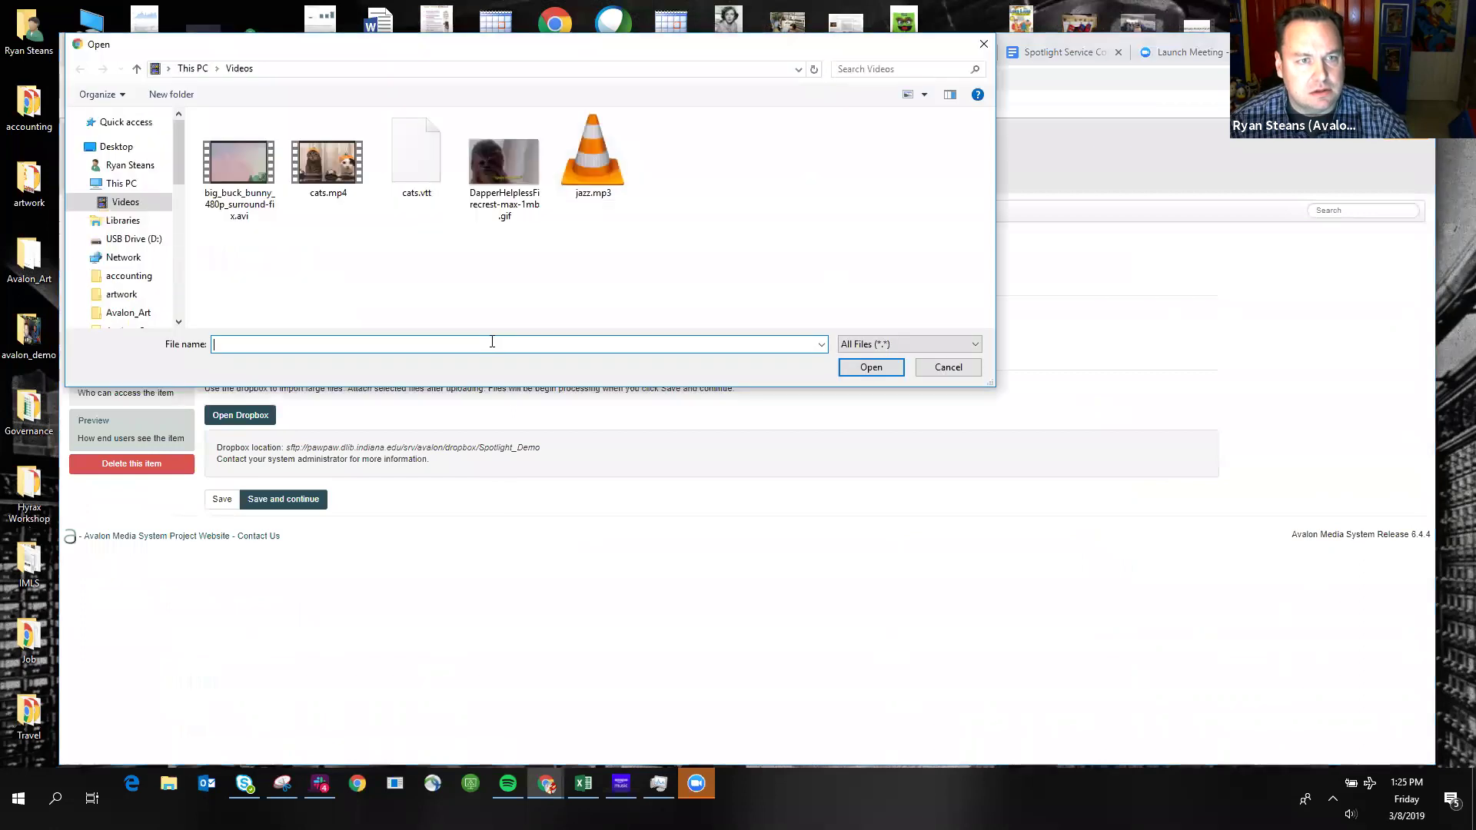
left_click(326, 164)
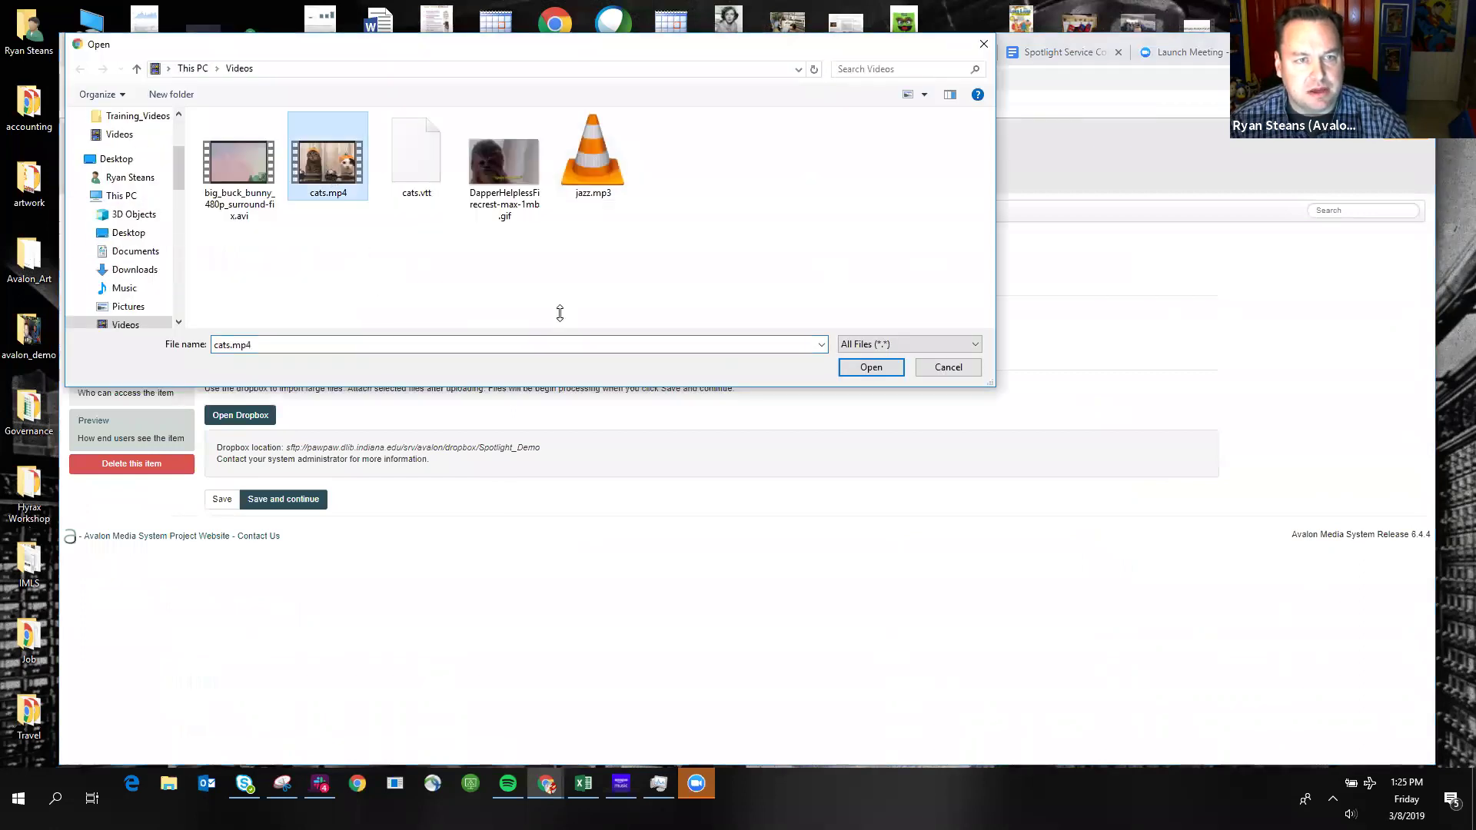
left_click(871, 367)
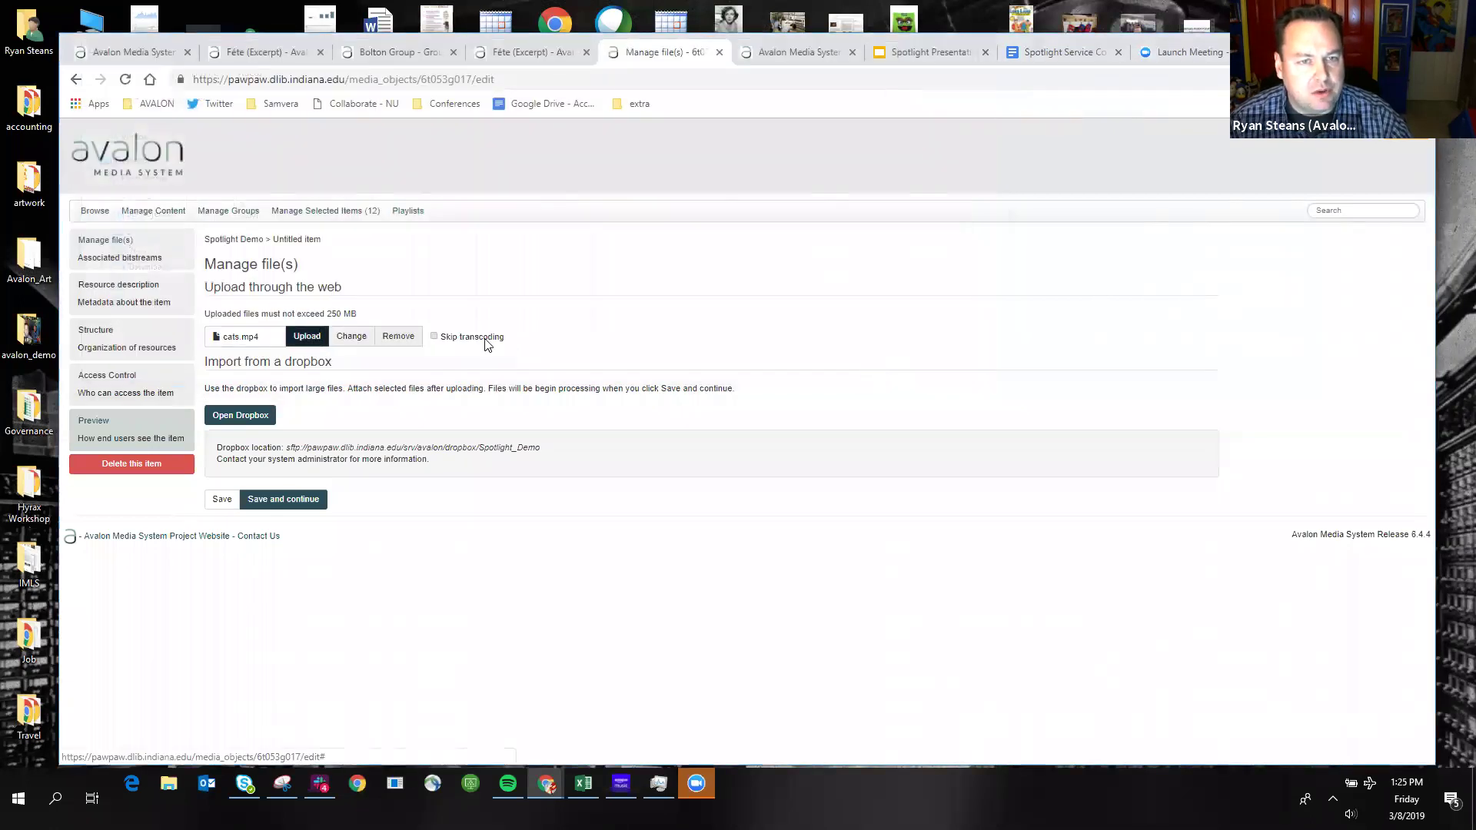
left_click(307, 338)
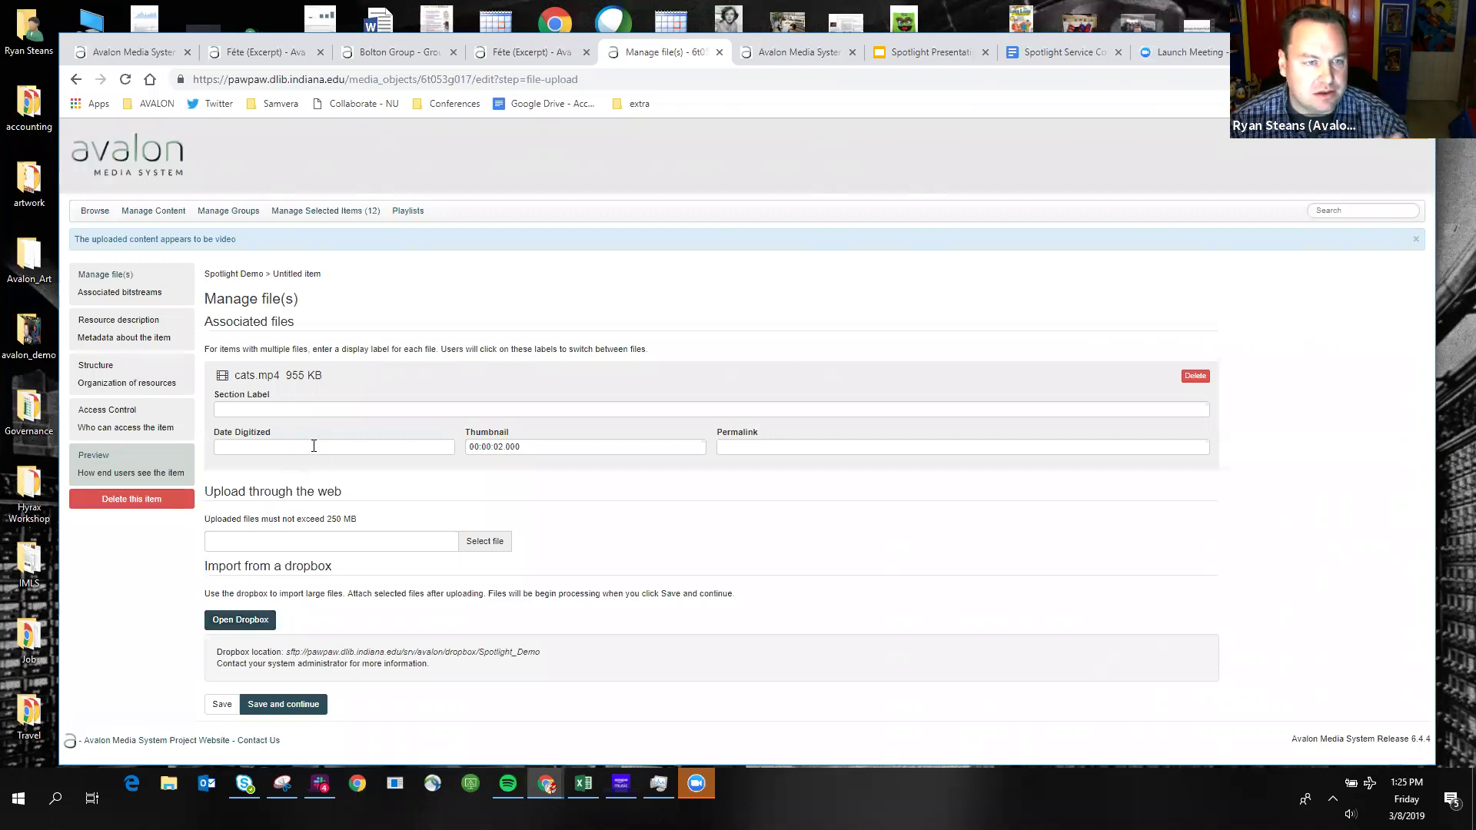
left_click(298, 705)
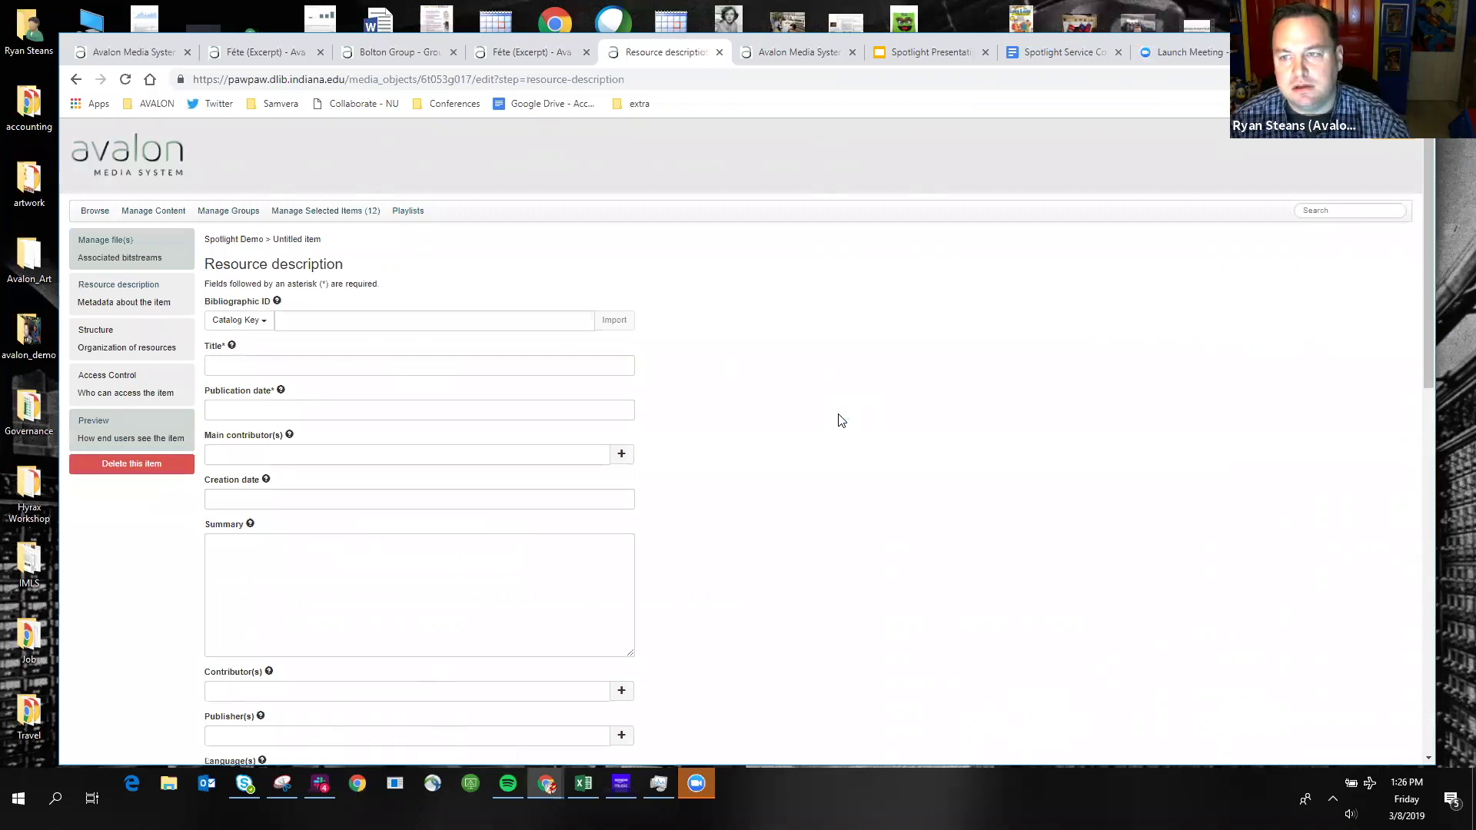
Examine the resource description fields, including the help text for the Title field.
scroll(842, 421, "down", 1)
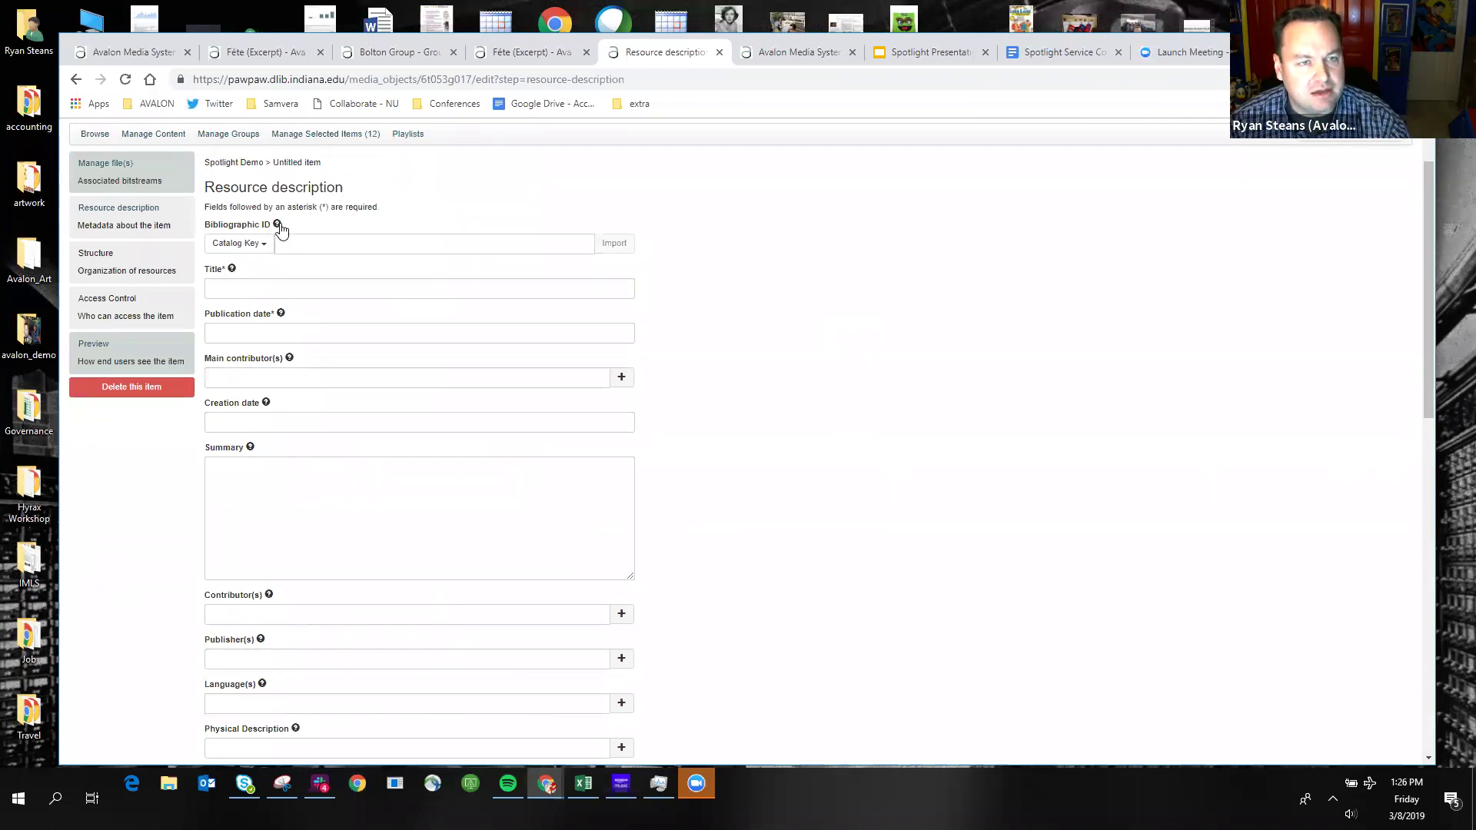
left_click(233, 269)
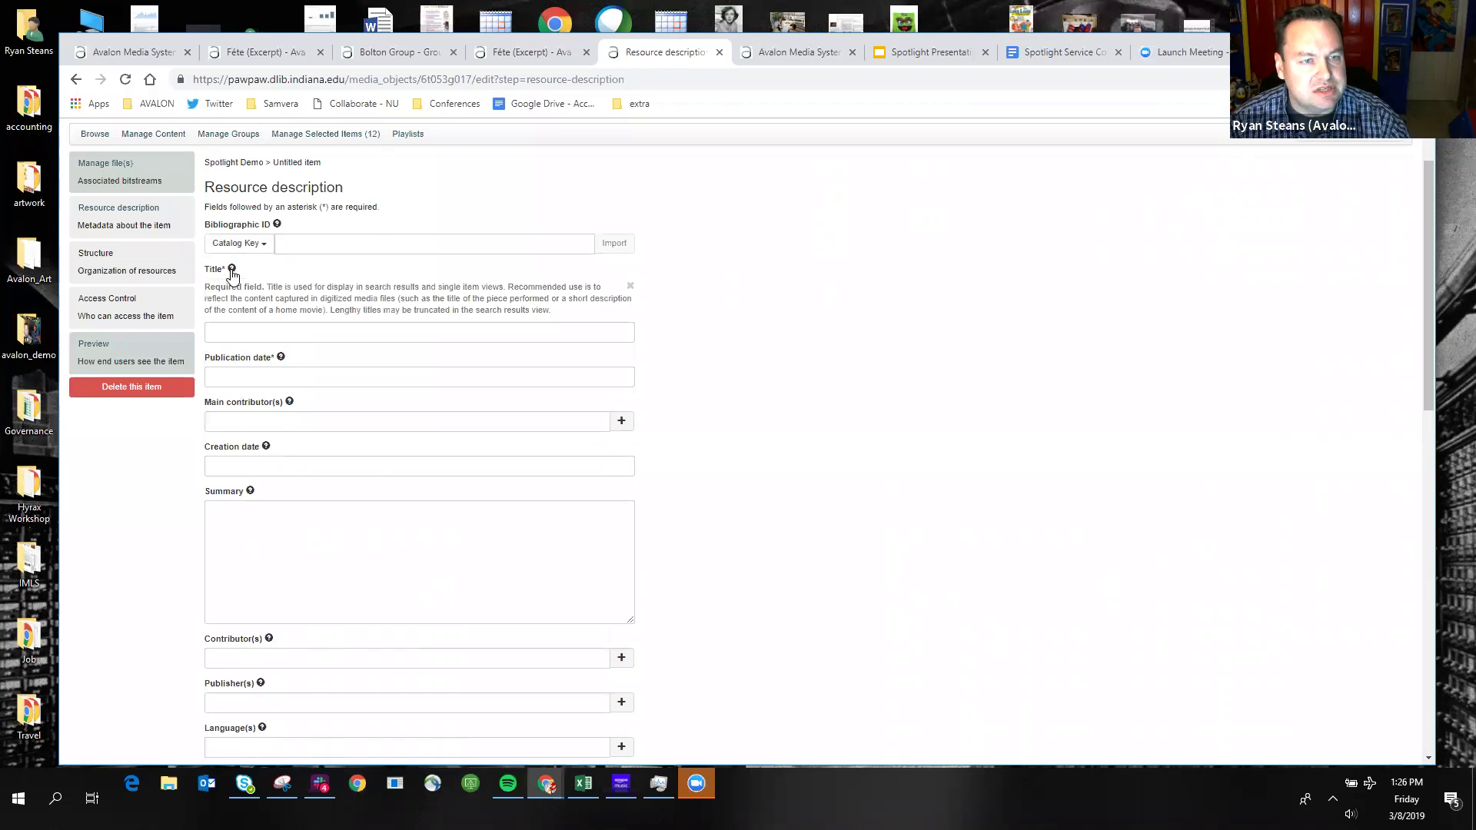
left_click(233, 269)
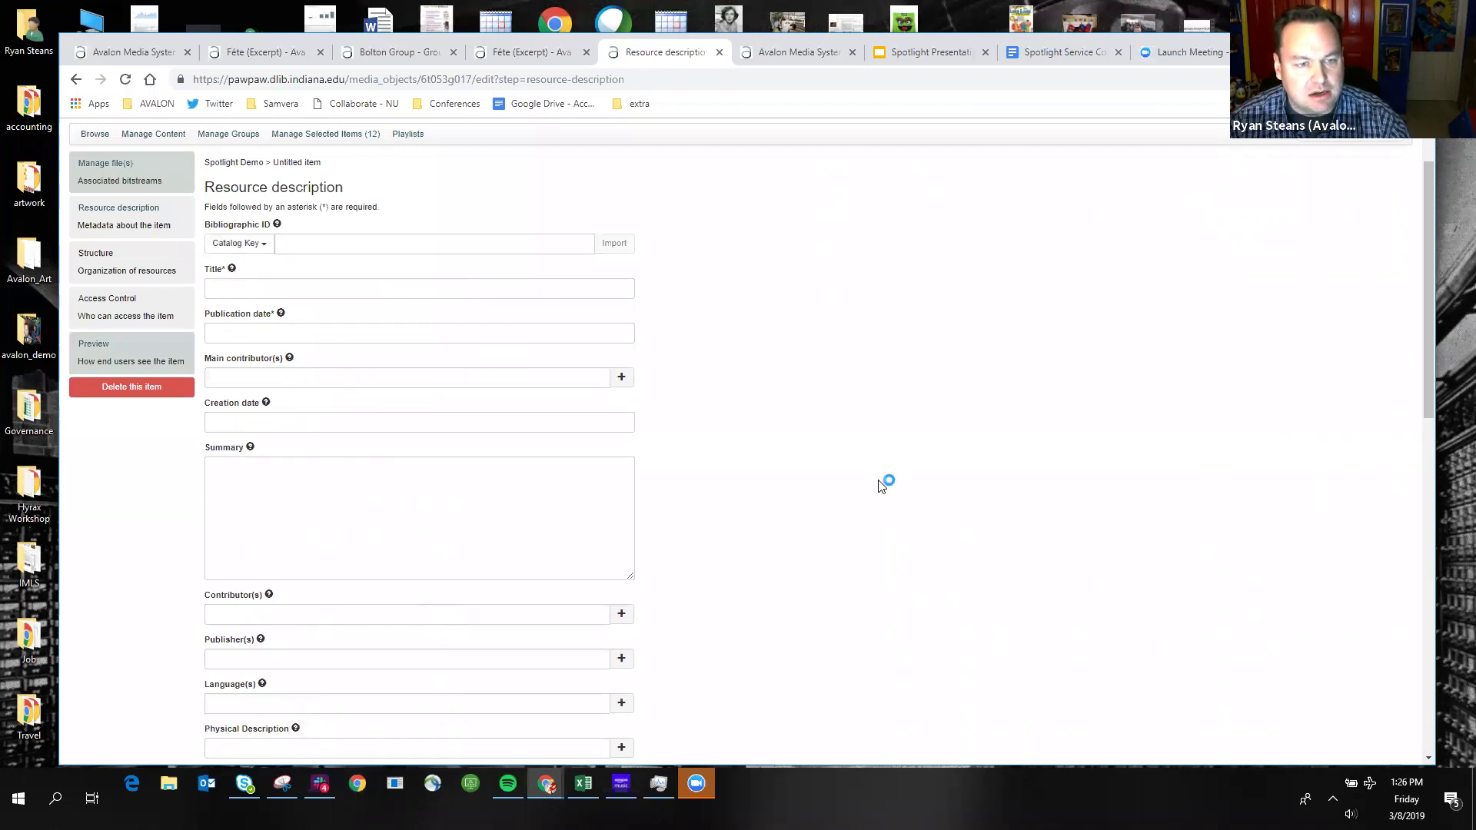
scroll(881, 486, "down", 1)
scroll(881, 486, "down", 5)
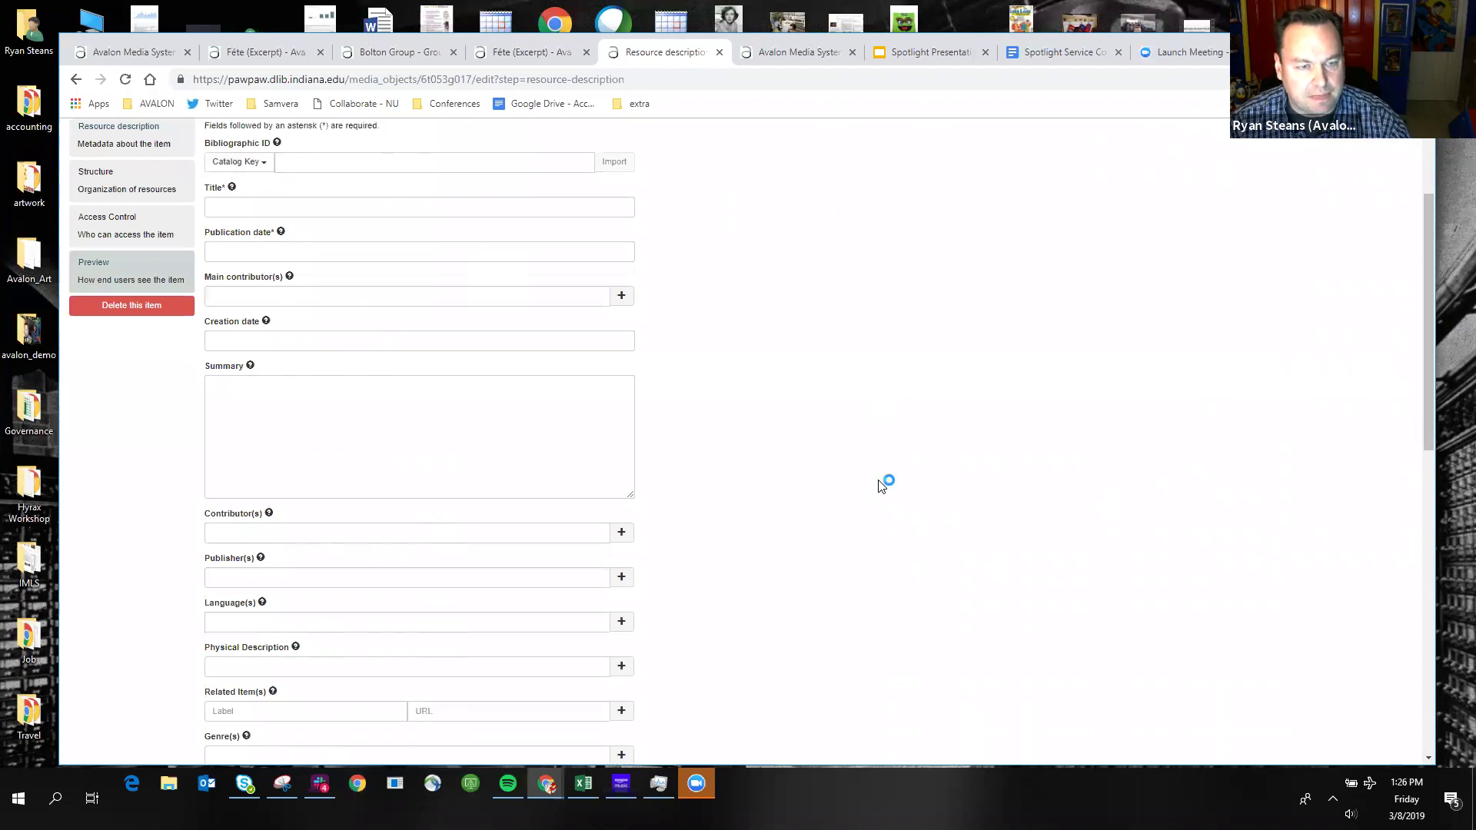
scroll(882, 486, "up", 7)
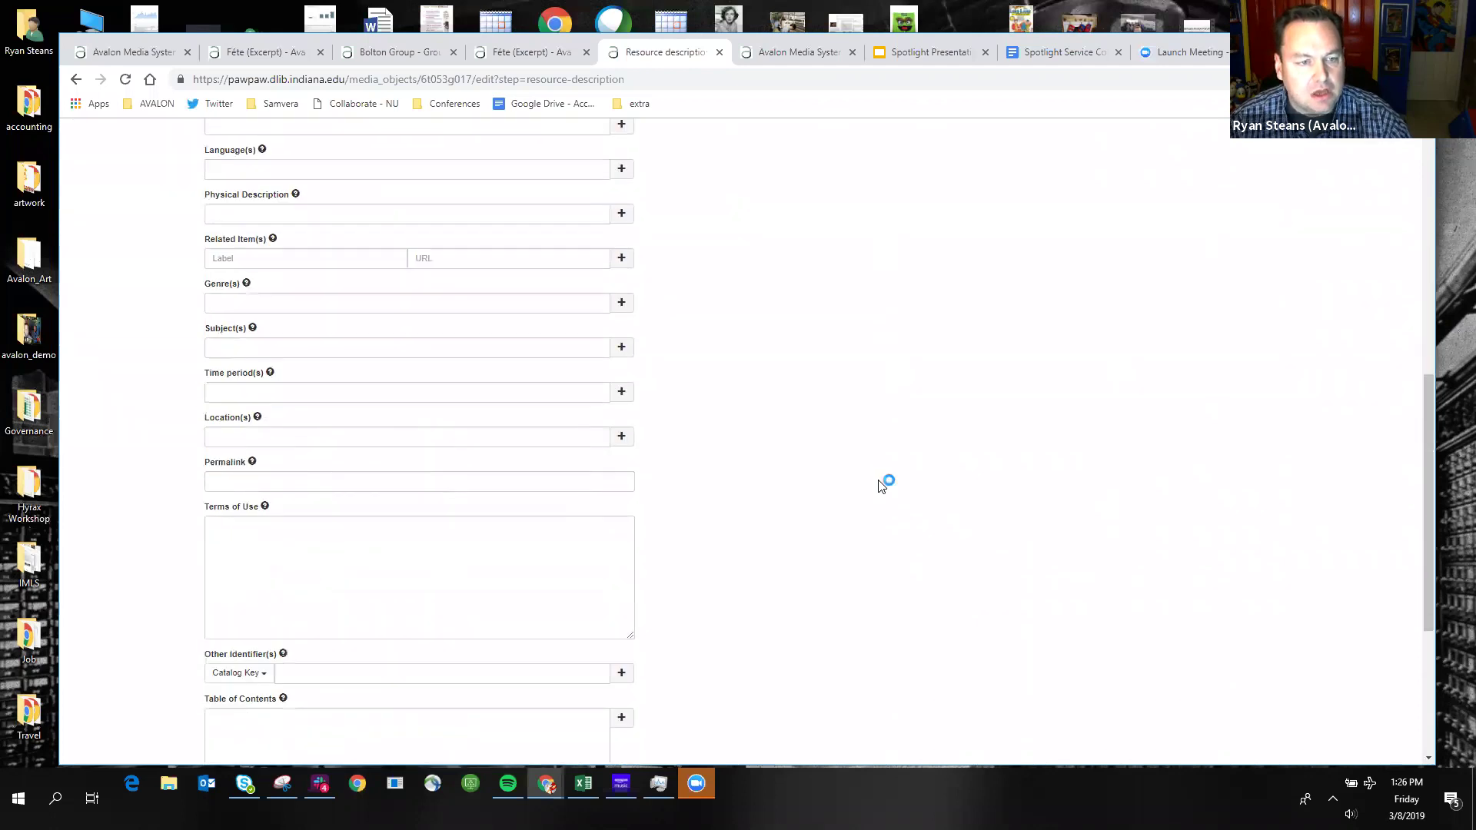
Describe the item with the title "Gatos hats" and publication date 2019-03-08, and save to continue to the structure page.
left_click(360, 366)
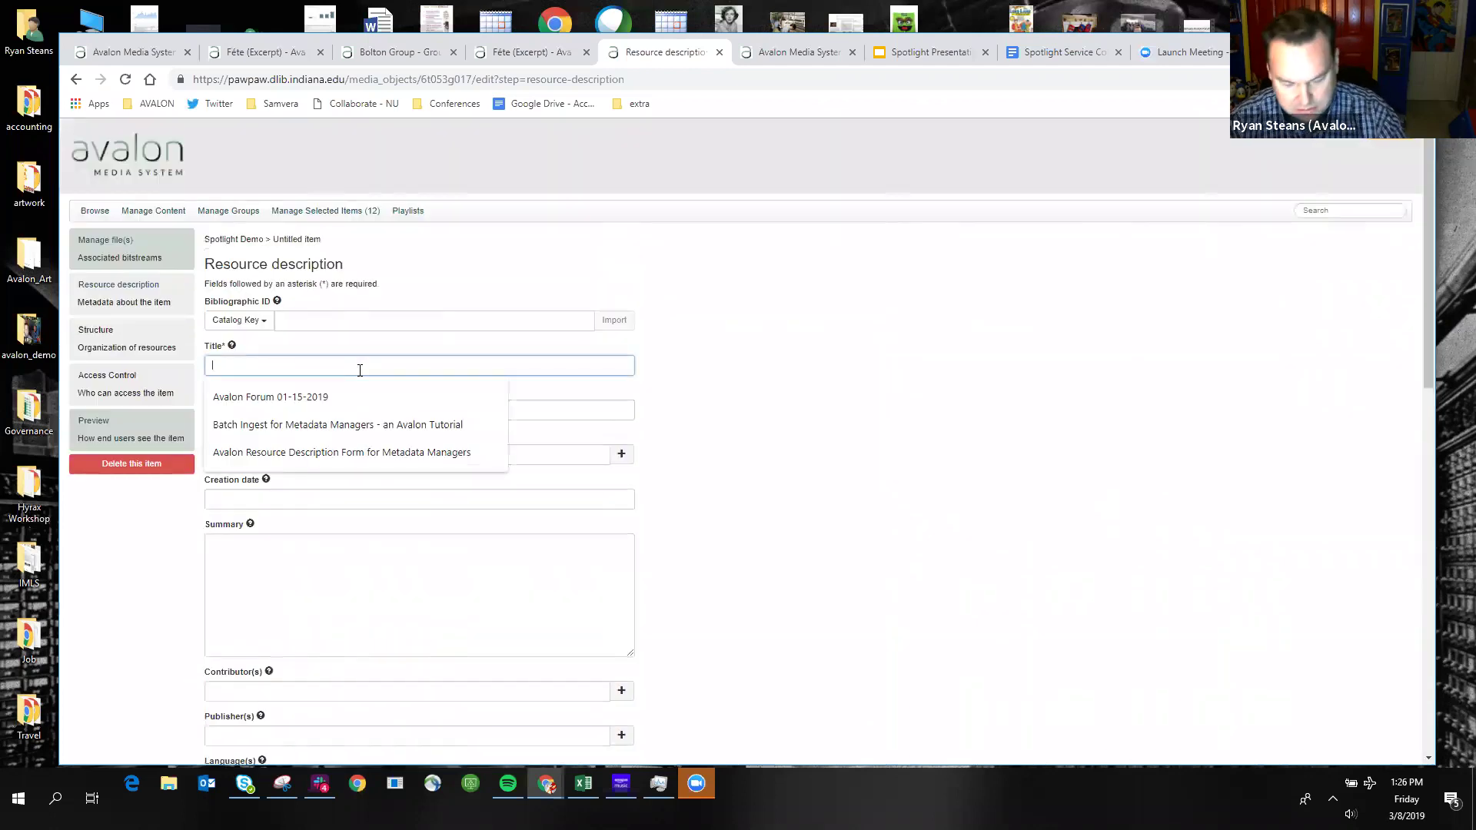
type("Gatos hats")
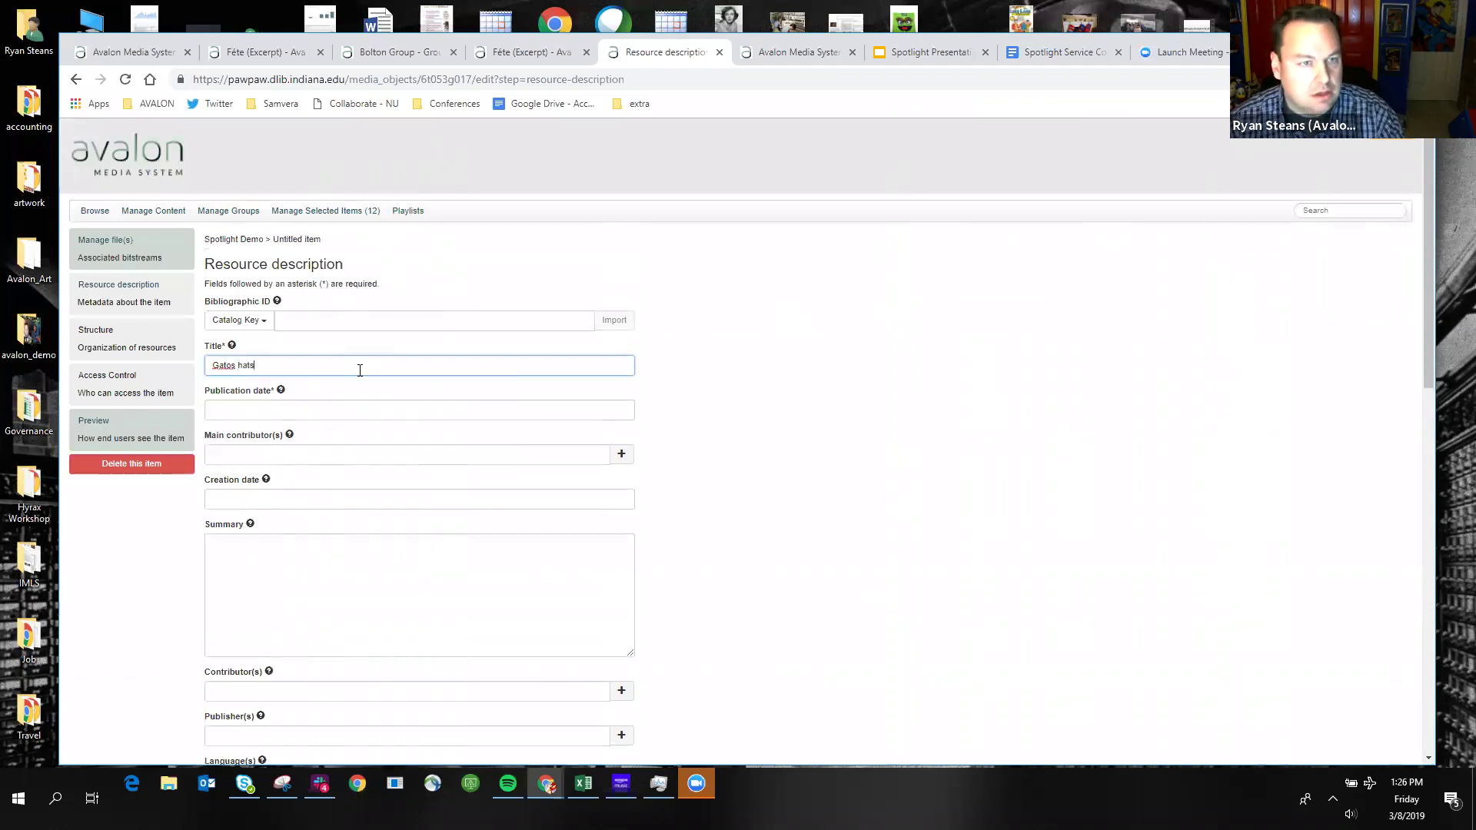
left_click(330, 410)
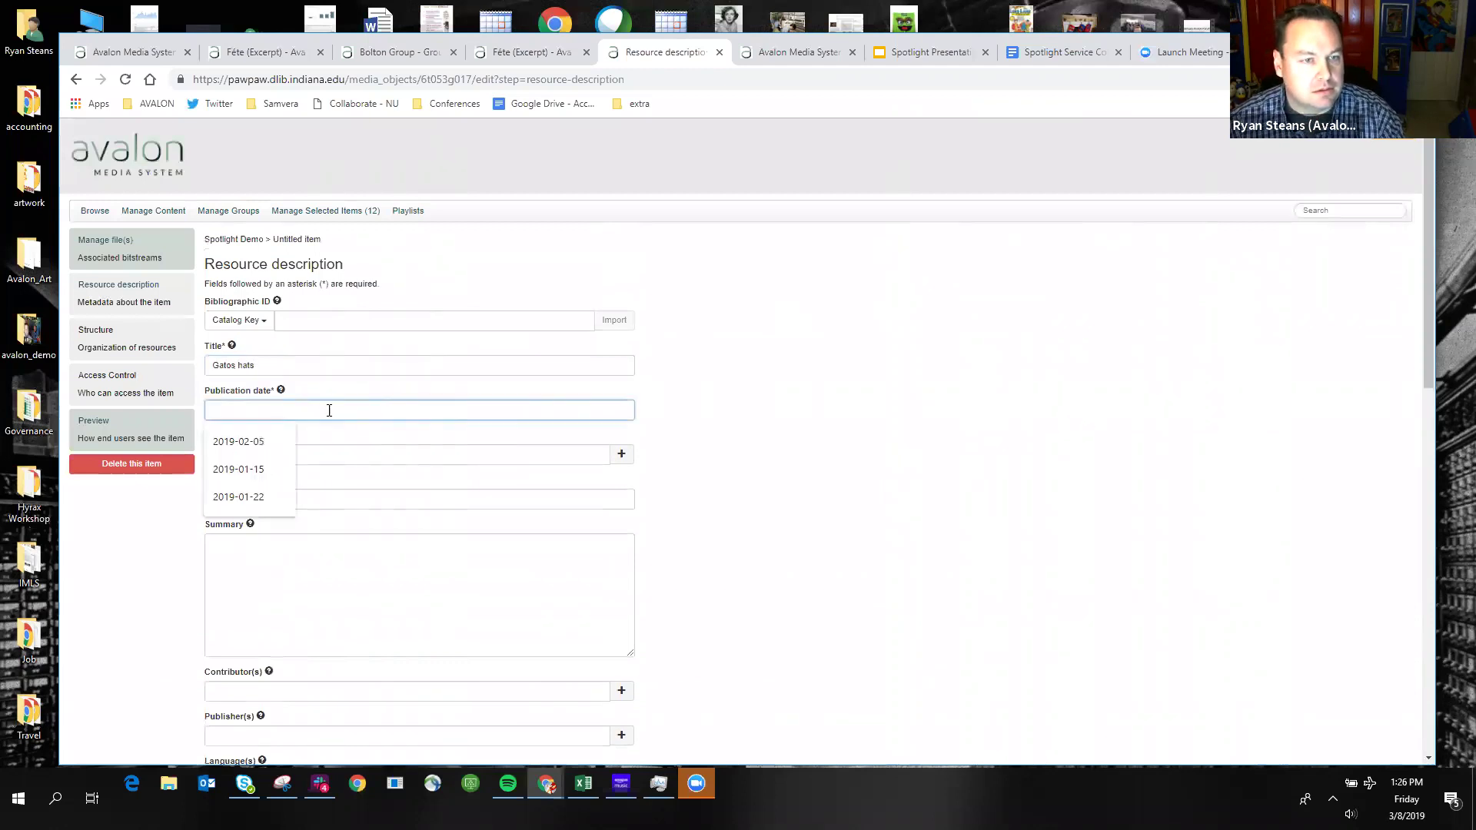
type("2019")
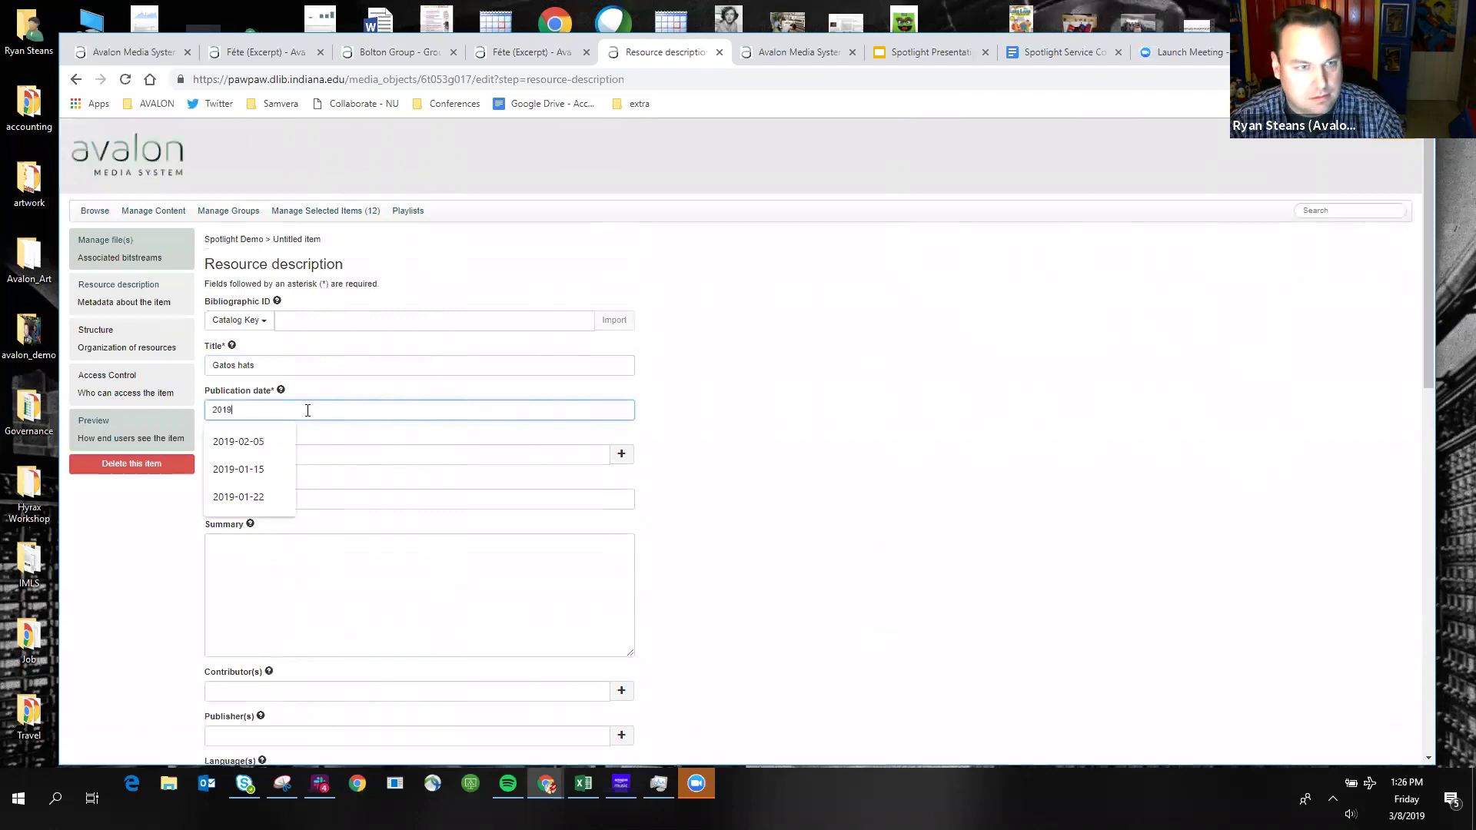
type("-0")
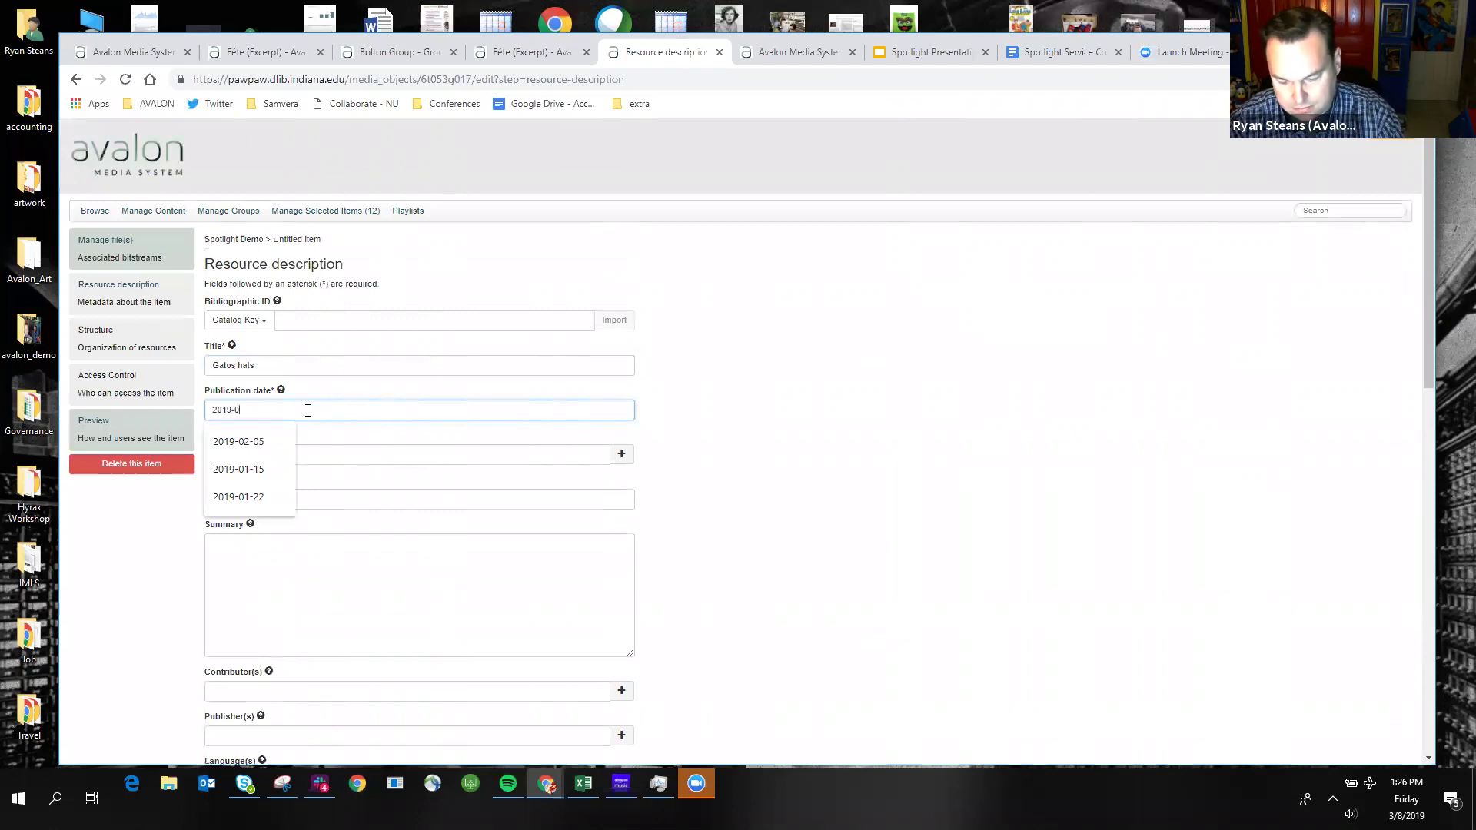
type("3-08")
left_click(884, 442)
scroll(884, 449, "down", 1)
scroll(653, 615, "down", 15)
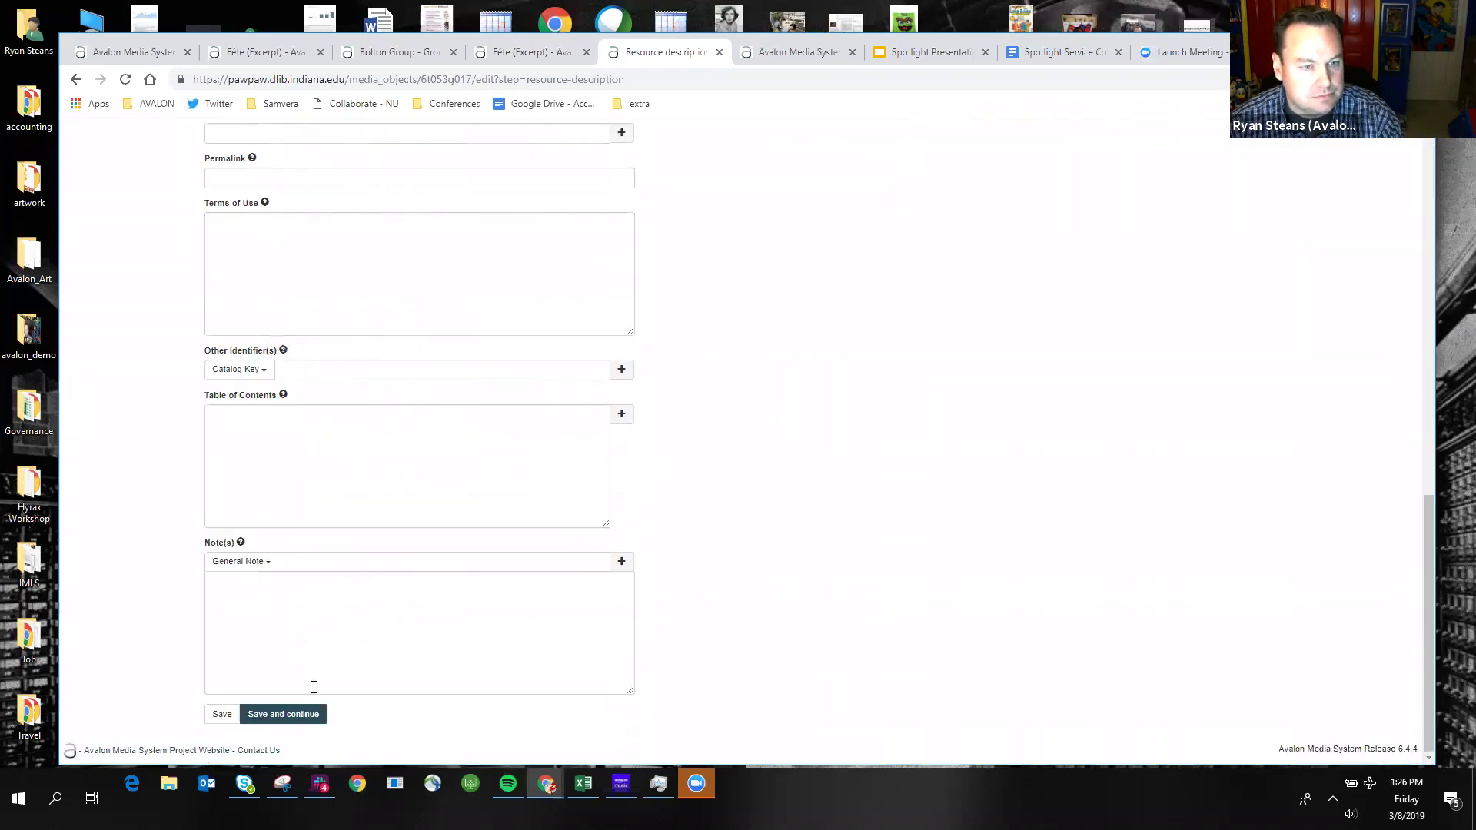
left_click(297, 721)
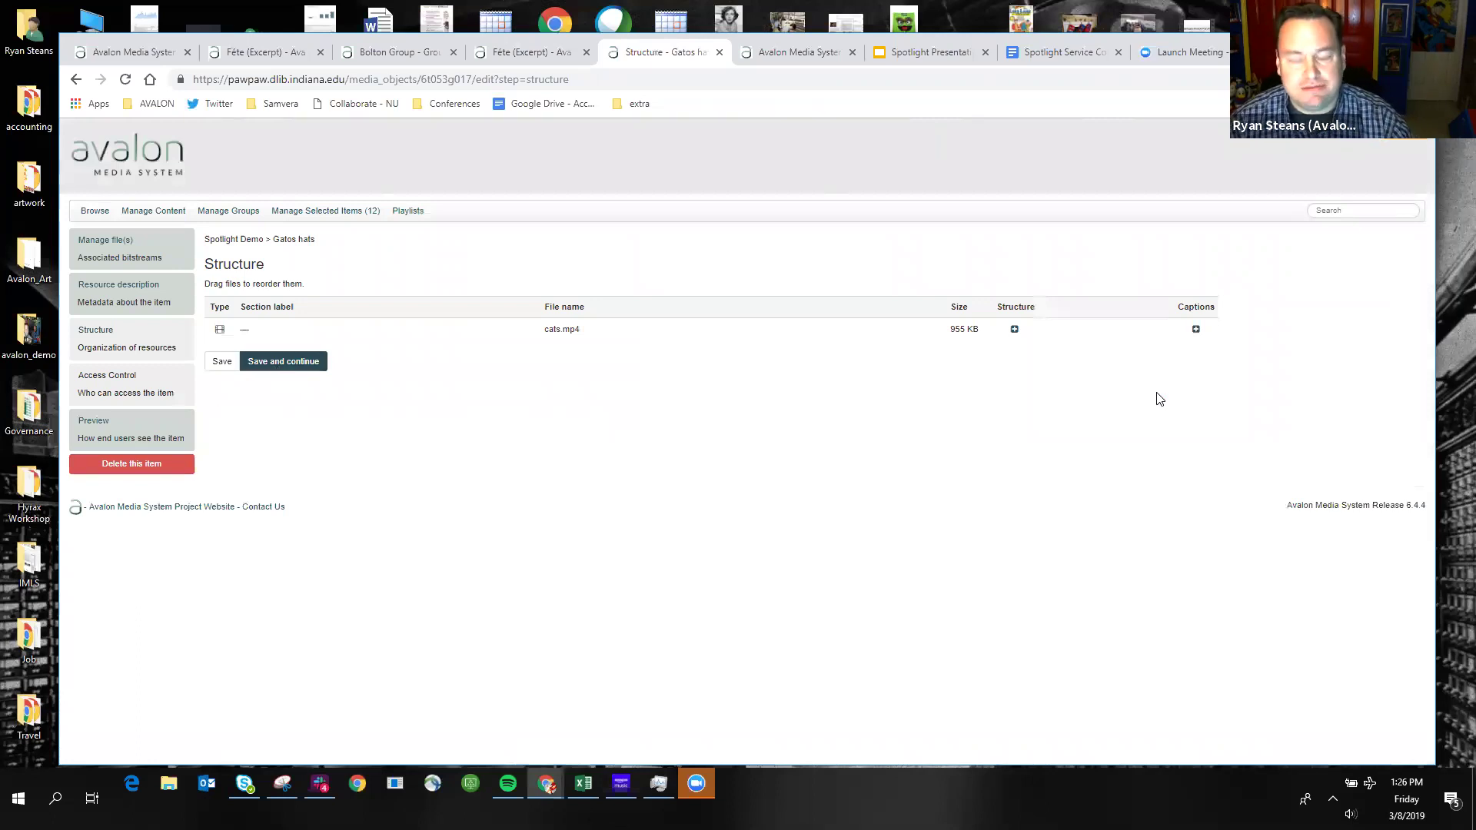
Upload the captions file cats.vtt from the Videos folder for the cats.mp4 section.
left_click(1196, 330)
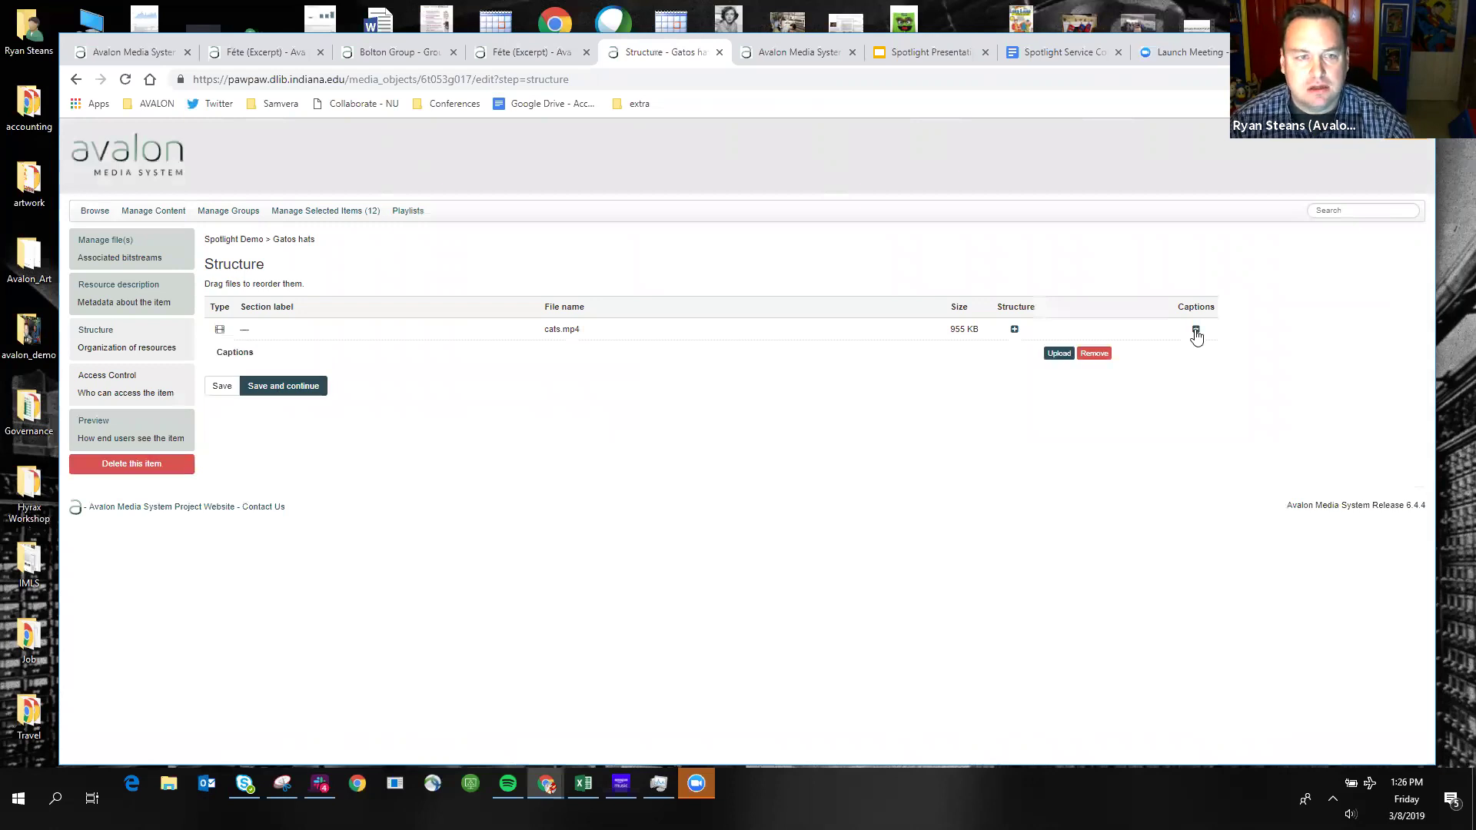
left_click(1058, 354)
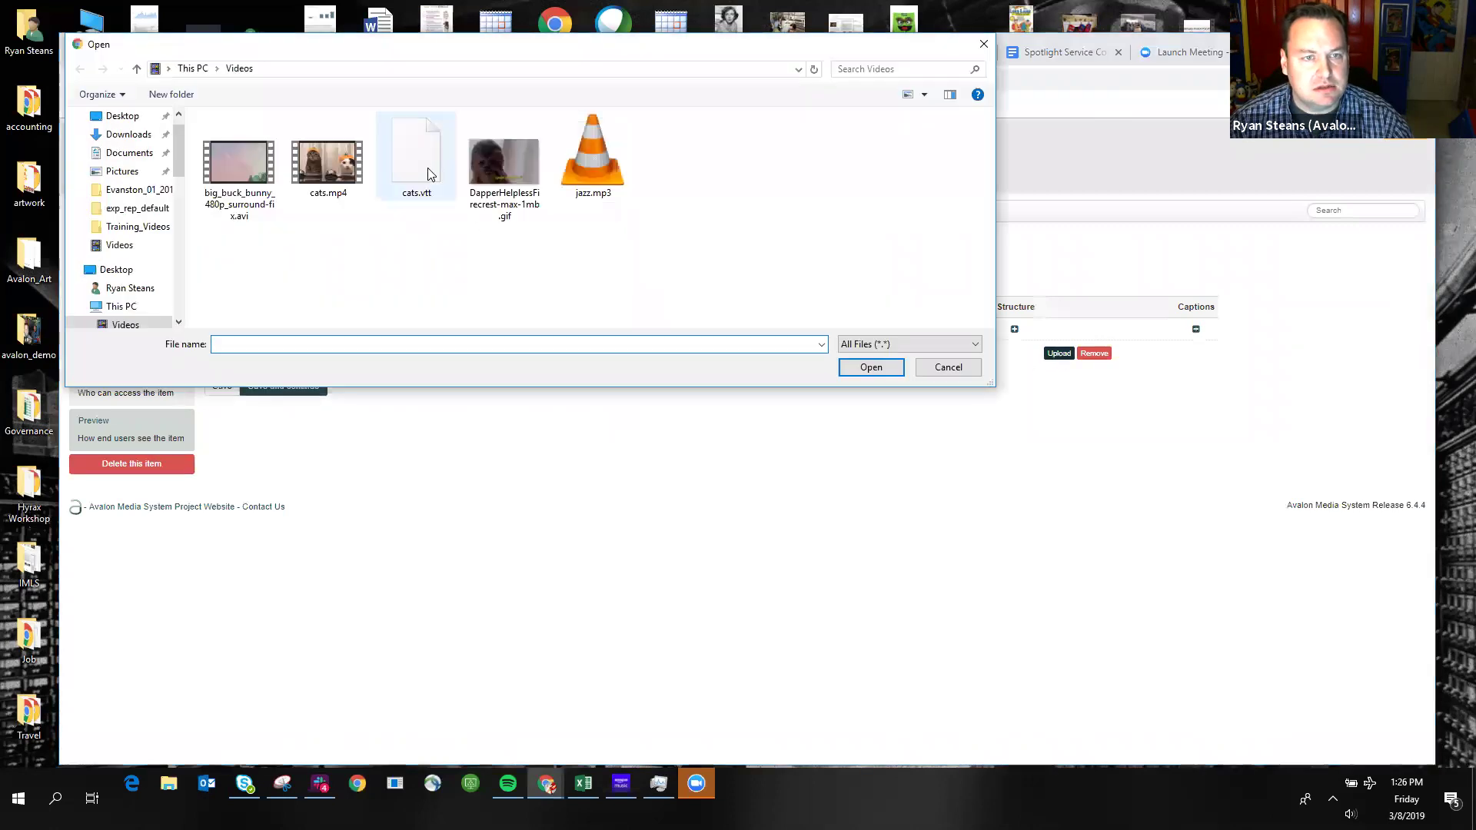
left_click(428, 173)
left_click(869, 367)
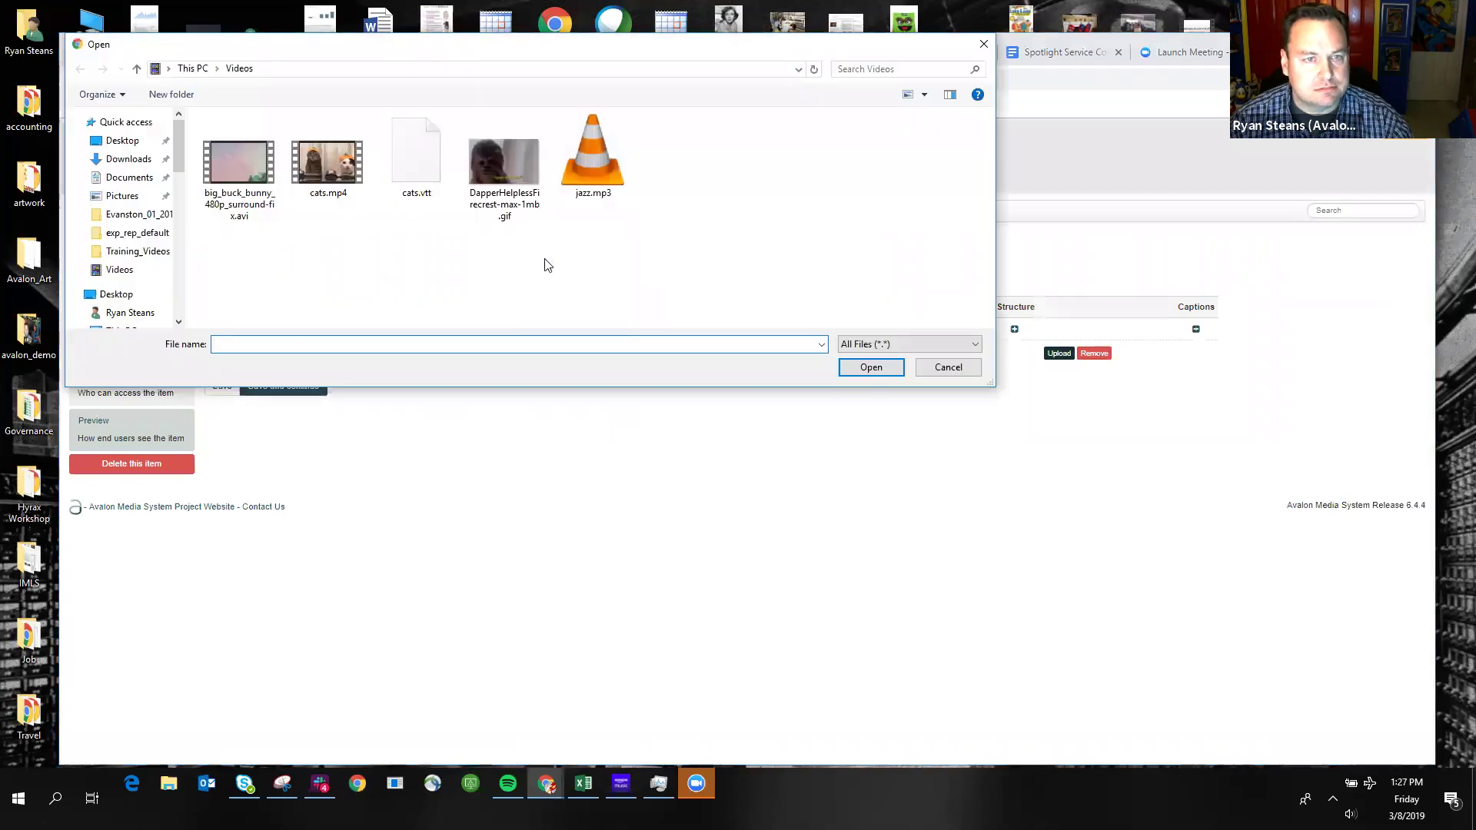
left_click(419, 165)
left_click(949, 367)
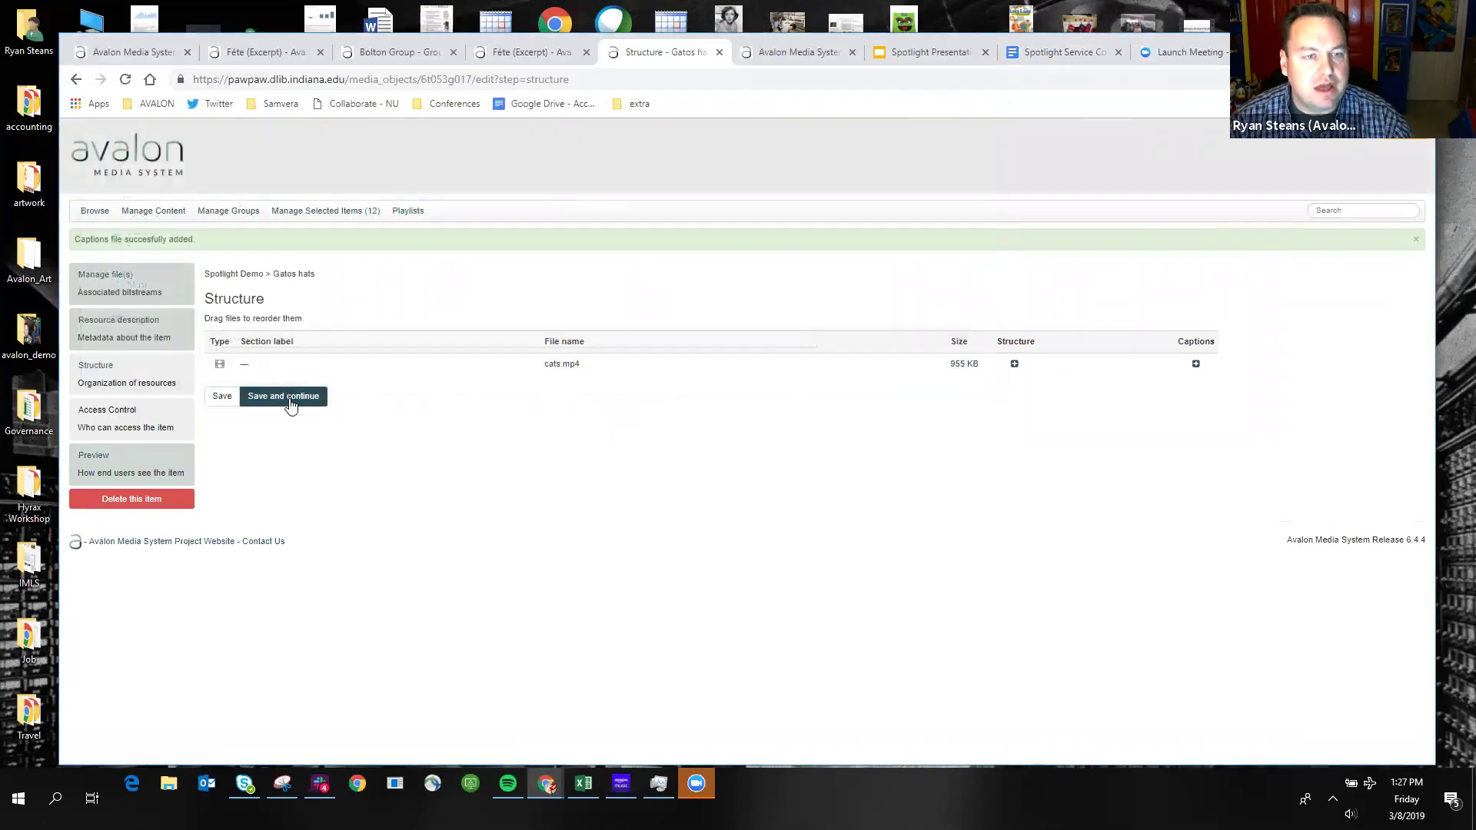
Check the captions entry of cats.mp4, and save the structure and access control pages to continue to the item preview.
left_click(1195, 365)
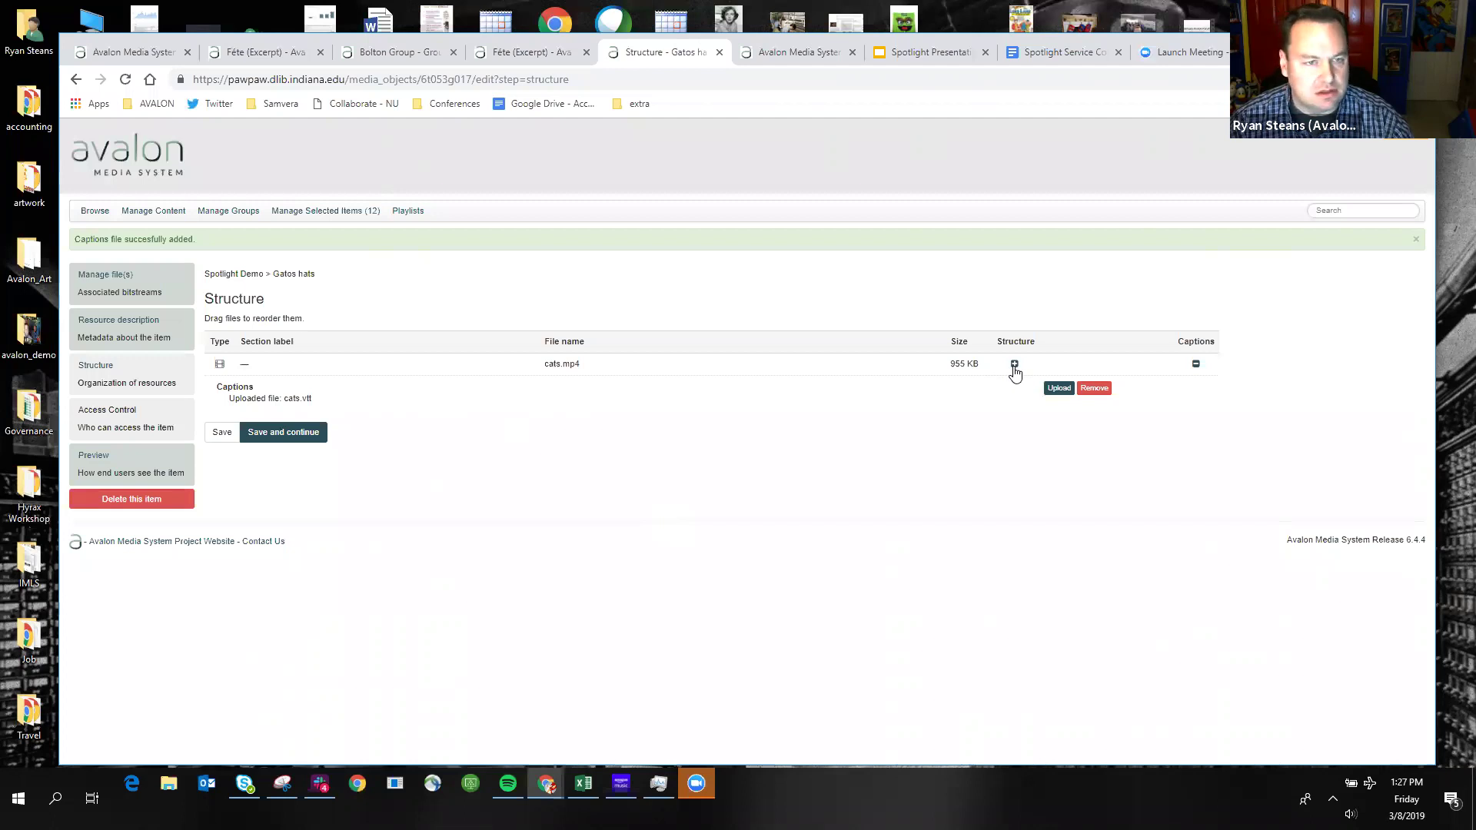
left_click(301, 432)
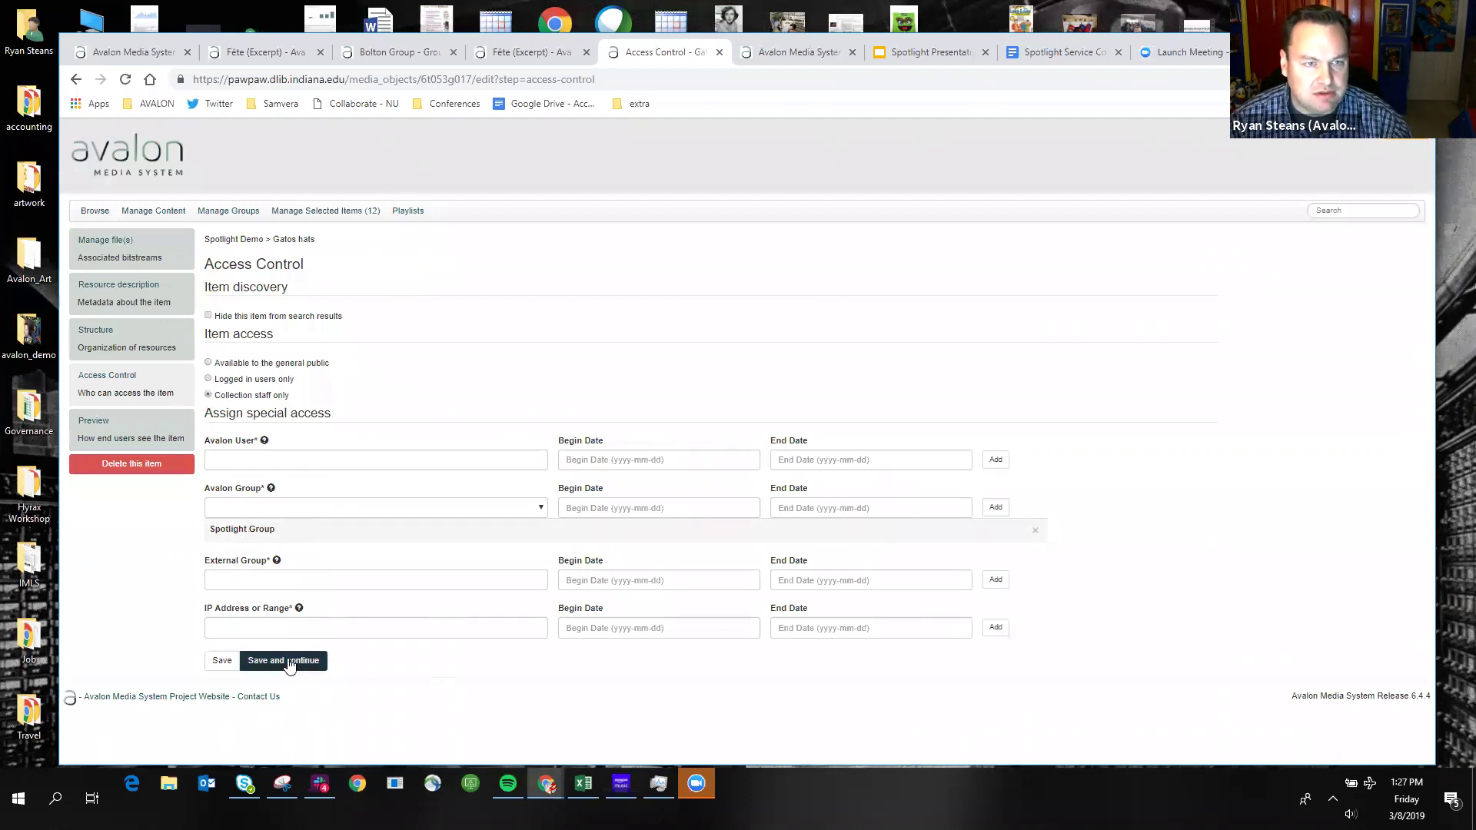
left_click(1004, 632)
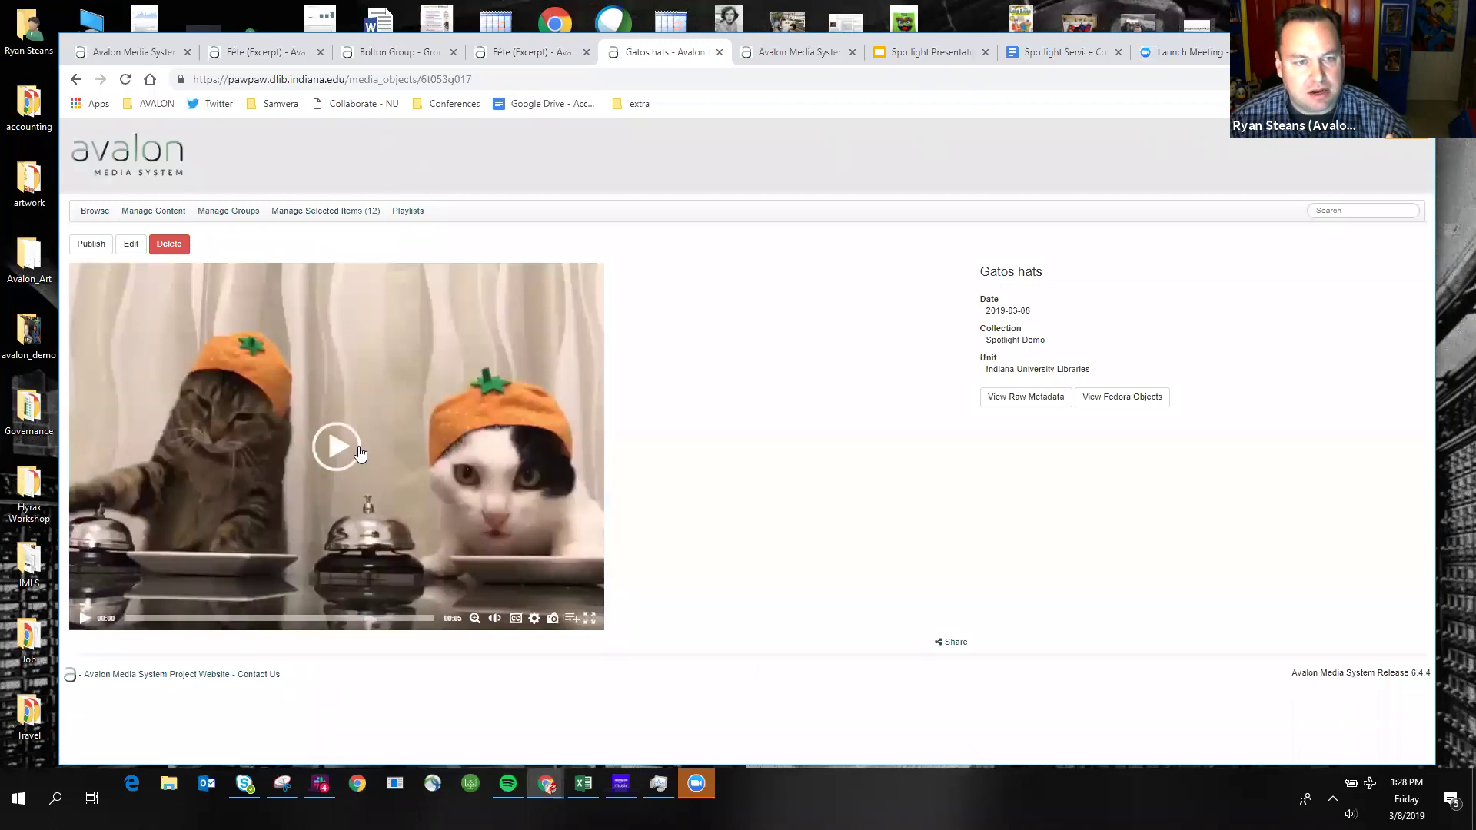
Play the cats video in the preview and publish the Gatos hats item.
left_click(495, 489)
mouse_move(506, 537)
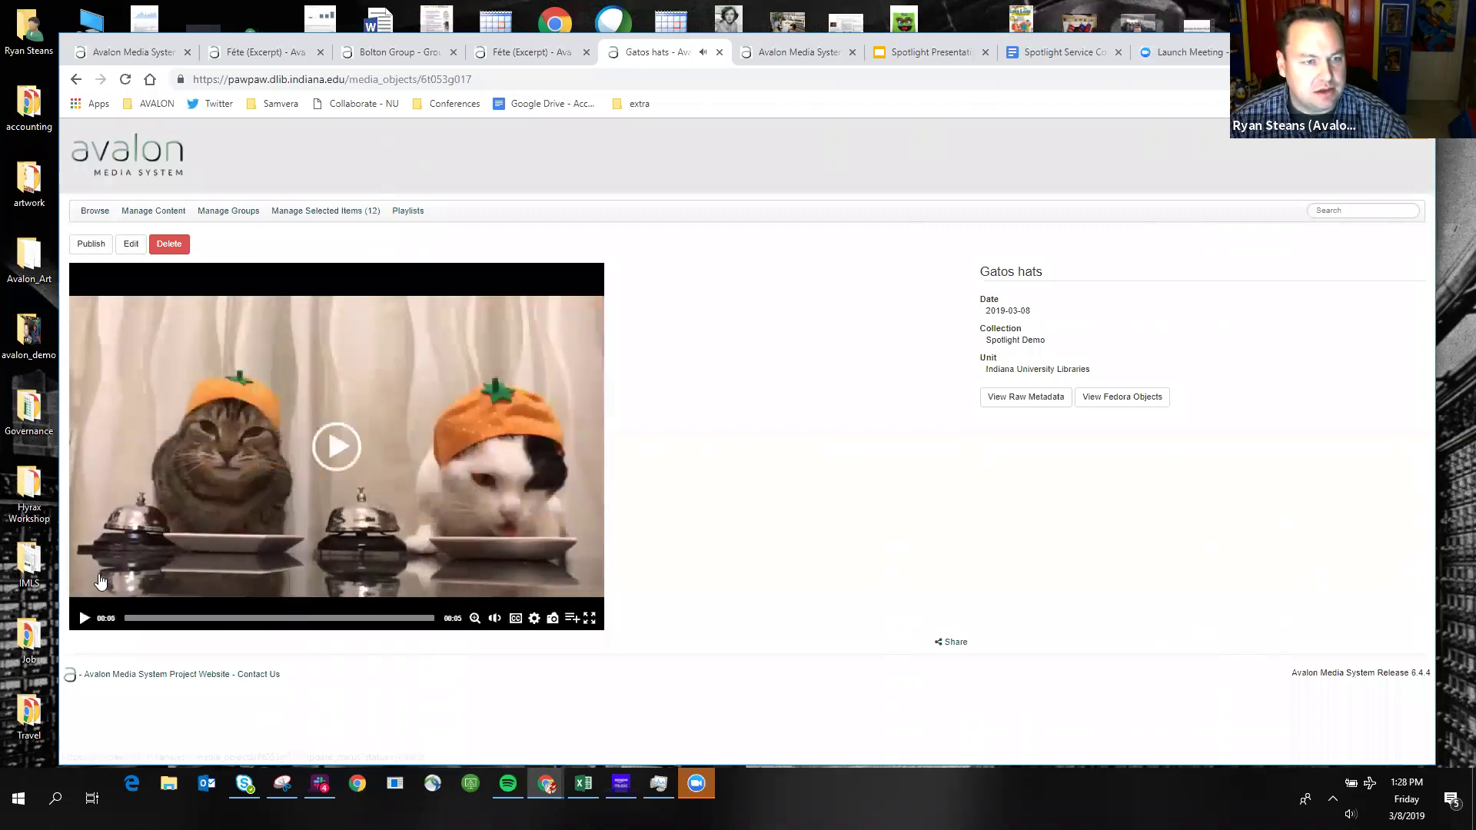
left_click(90, 244)
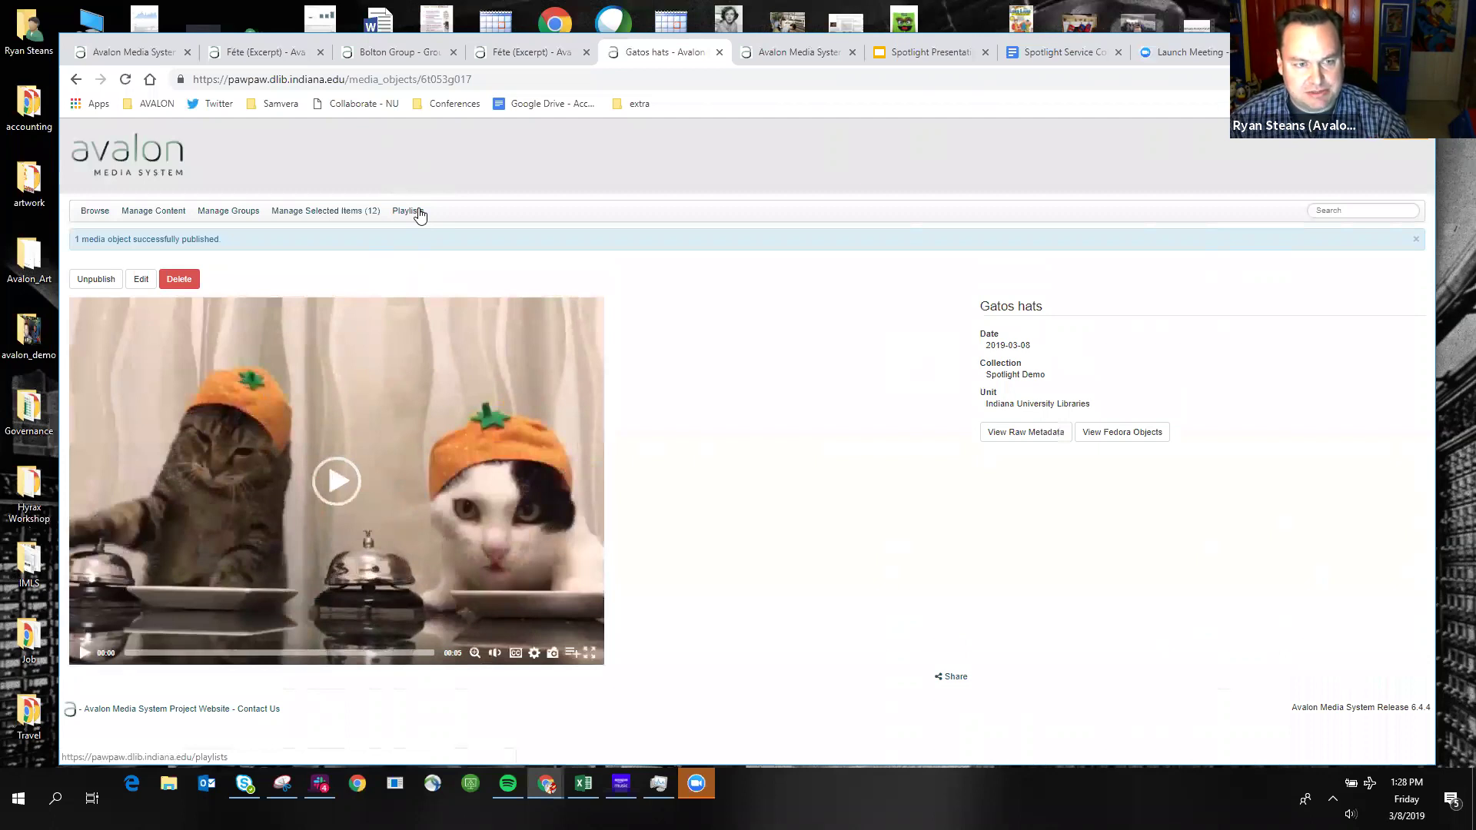
Examine the sharing options of the Gatos hats item, including the embed code and the item and section links.
left_click(957, 678)
scroll(1288, 568, "down", 2)
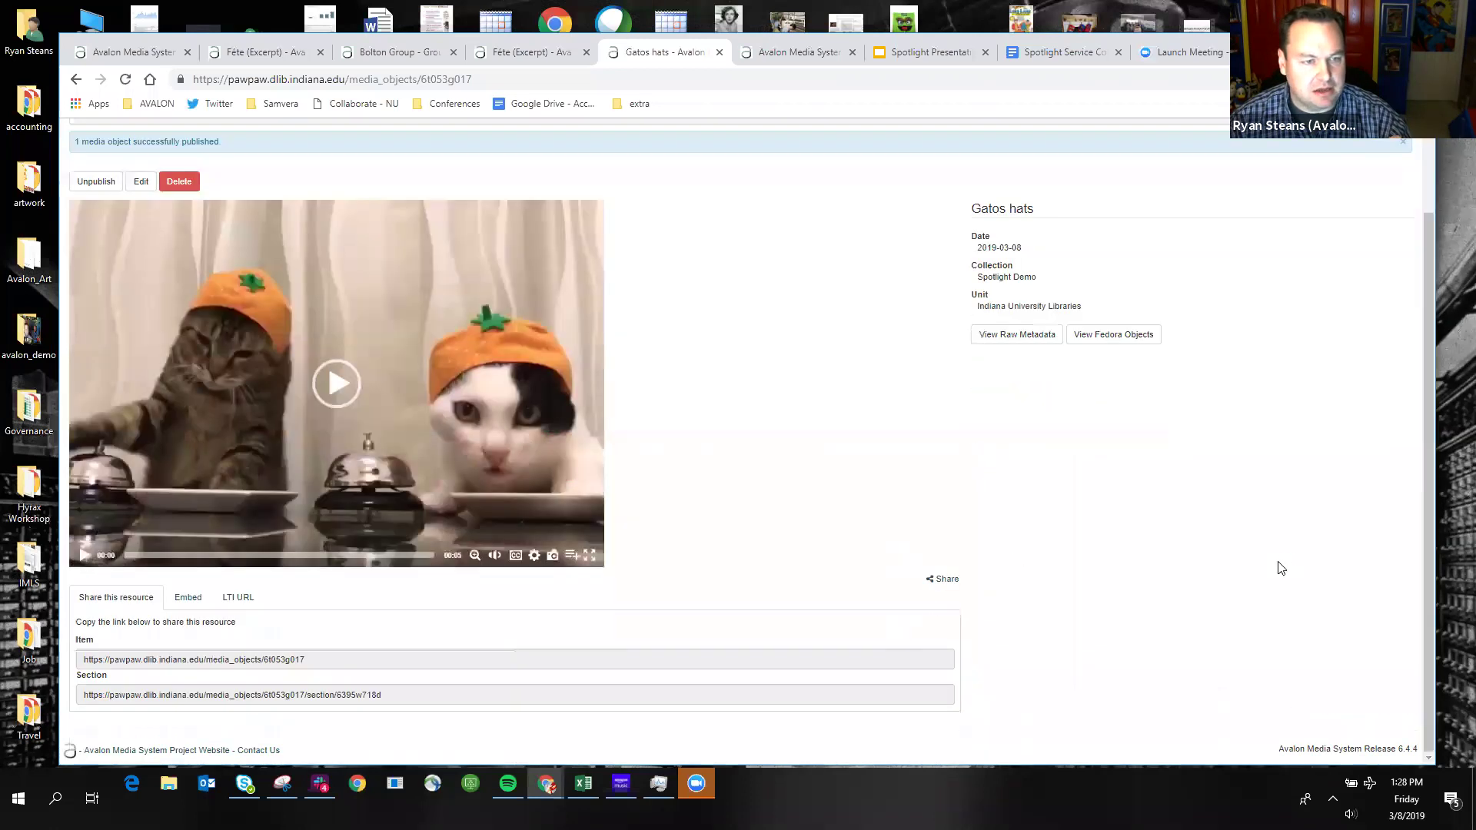
left_click(183, 597)
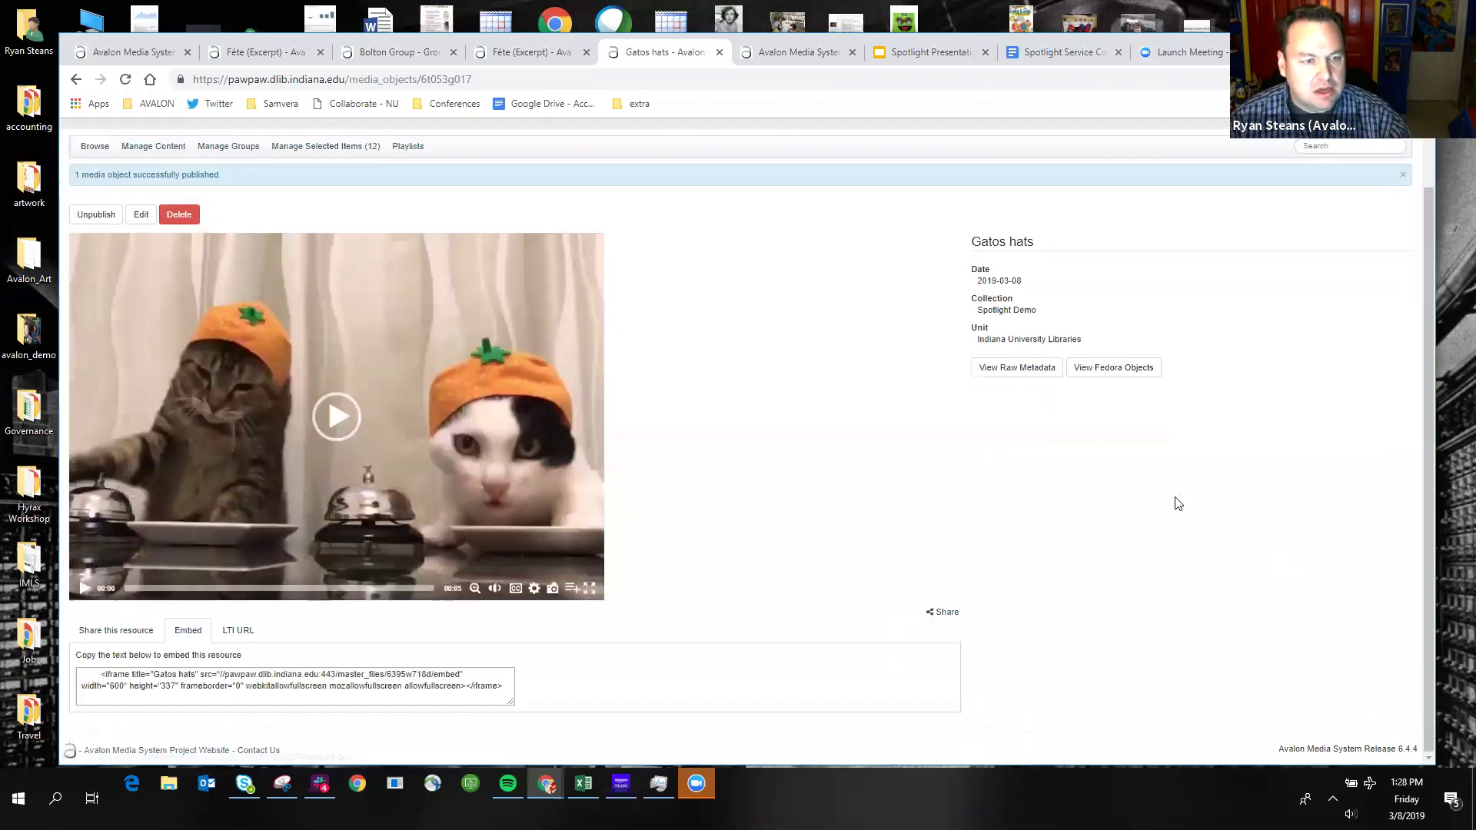
left_click(131, 642)
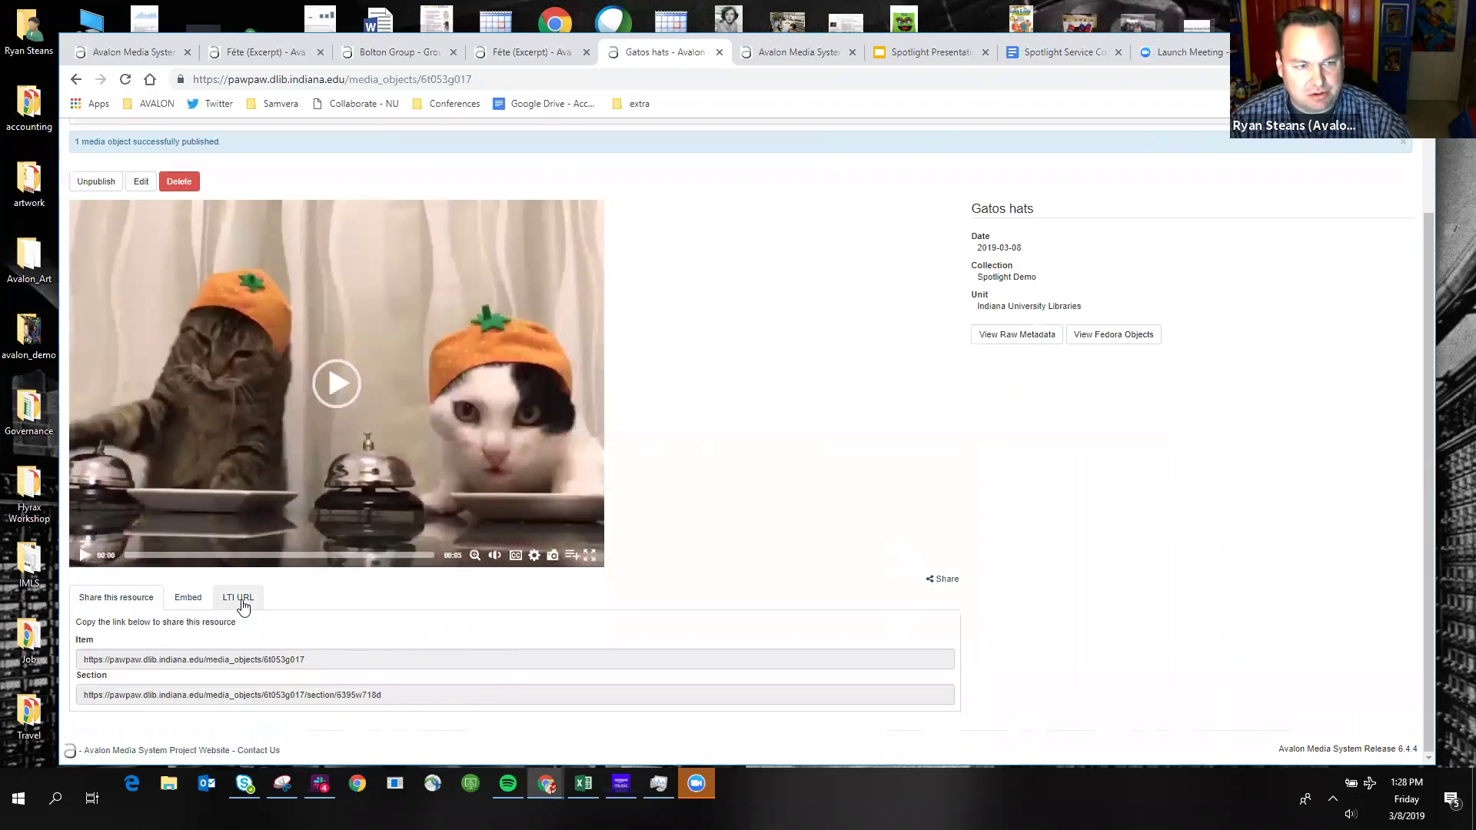
scroll(474, 500, "up", 1)
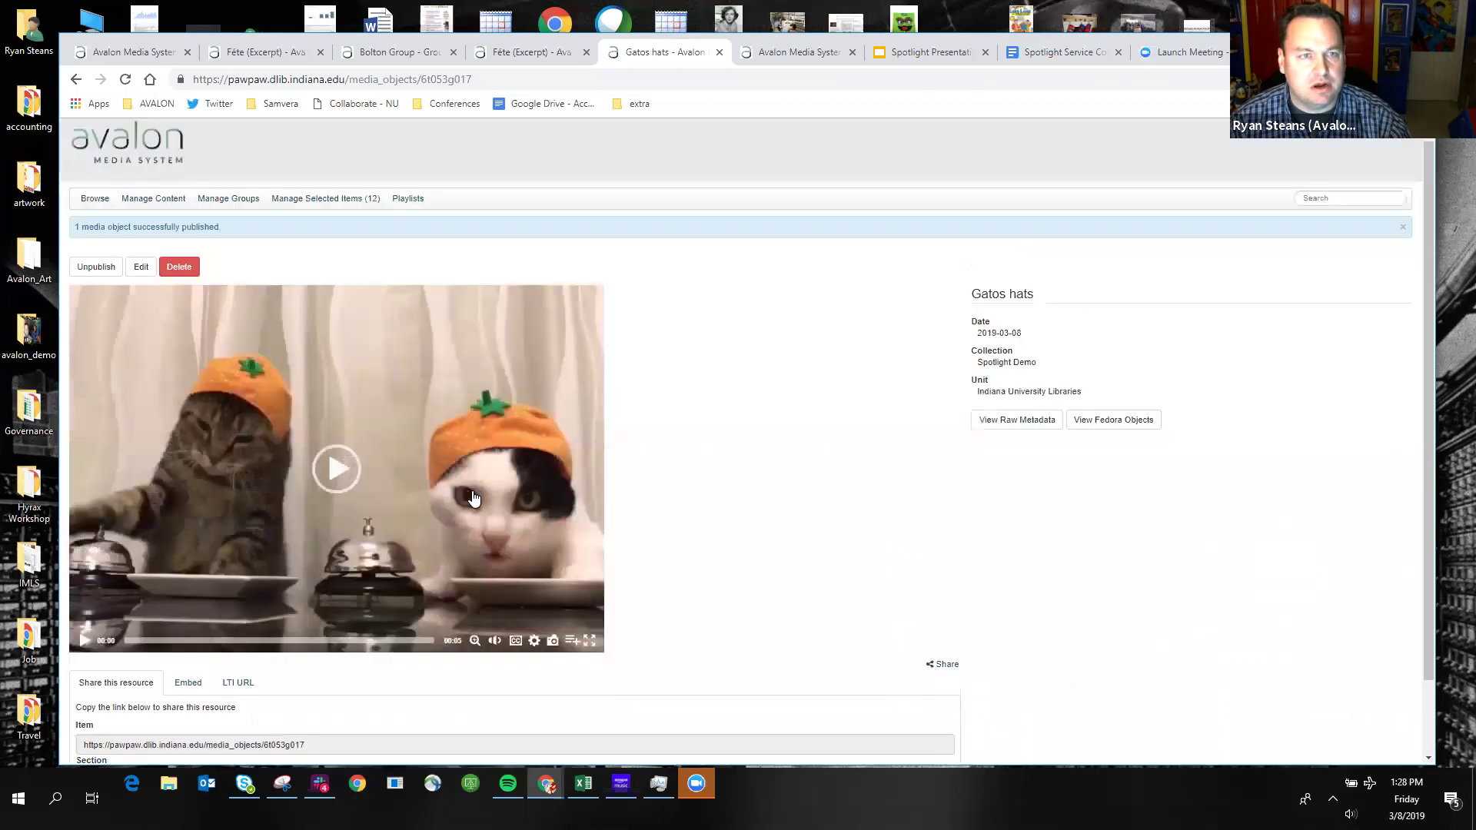
scroll(474, 500, "up", 1)
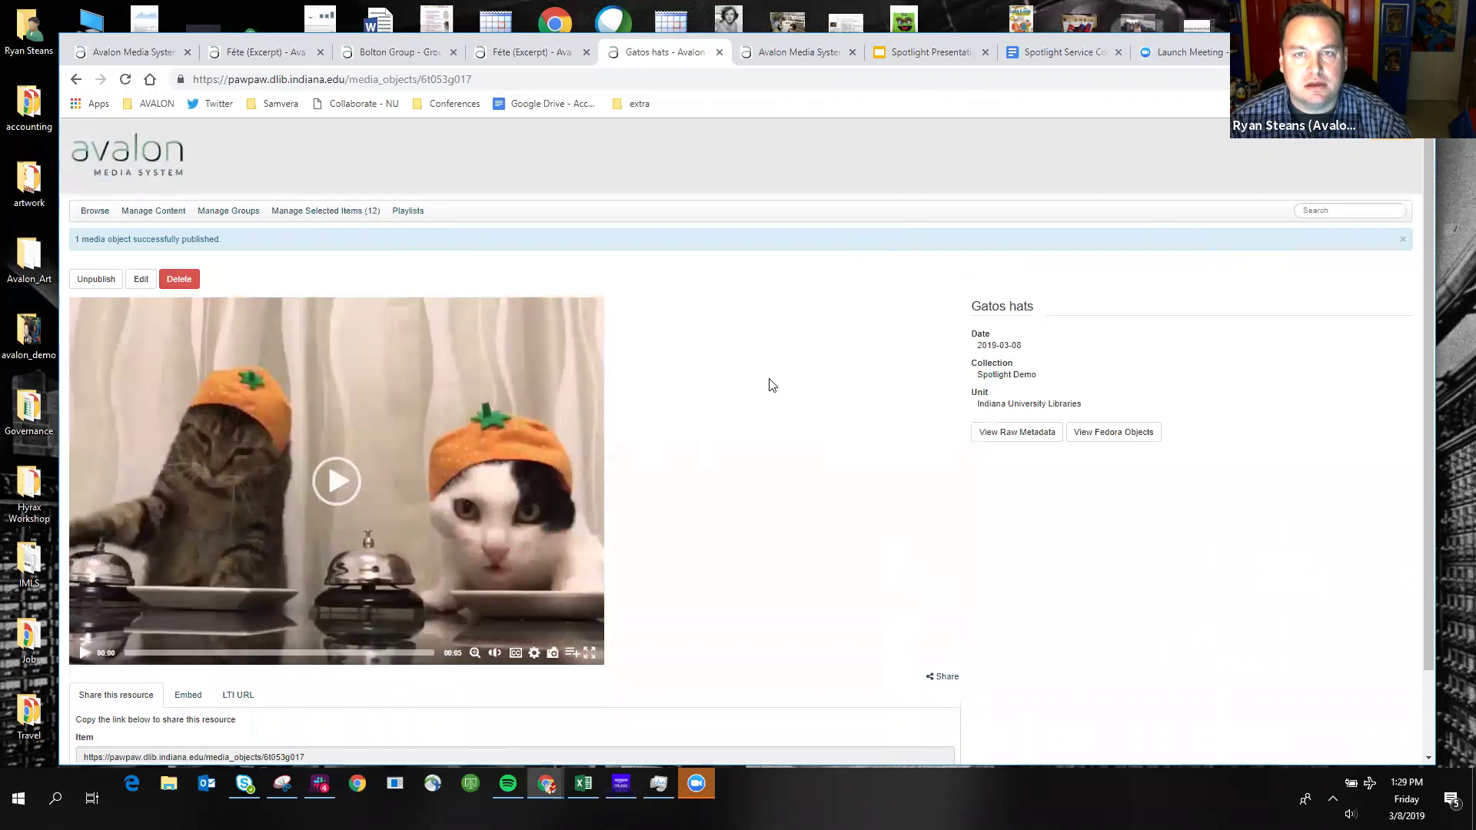
View the Spotlight Demo playlist from the playlists overview, and open the Wonder Playlist for editing.
left_click(408, 212)
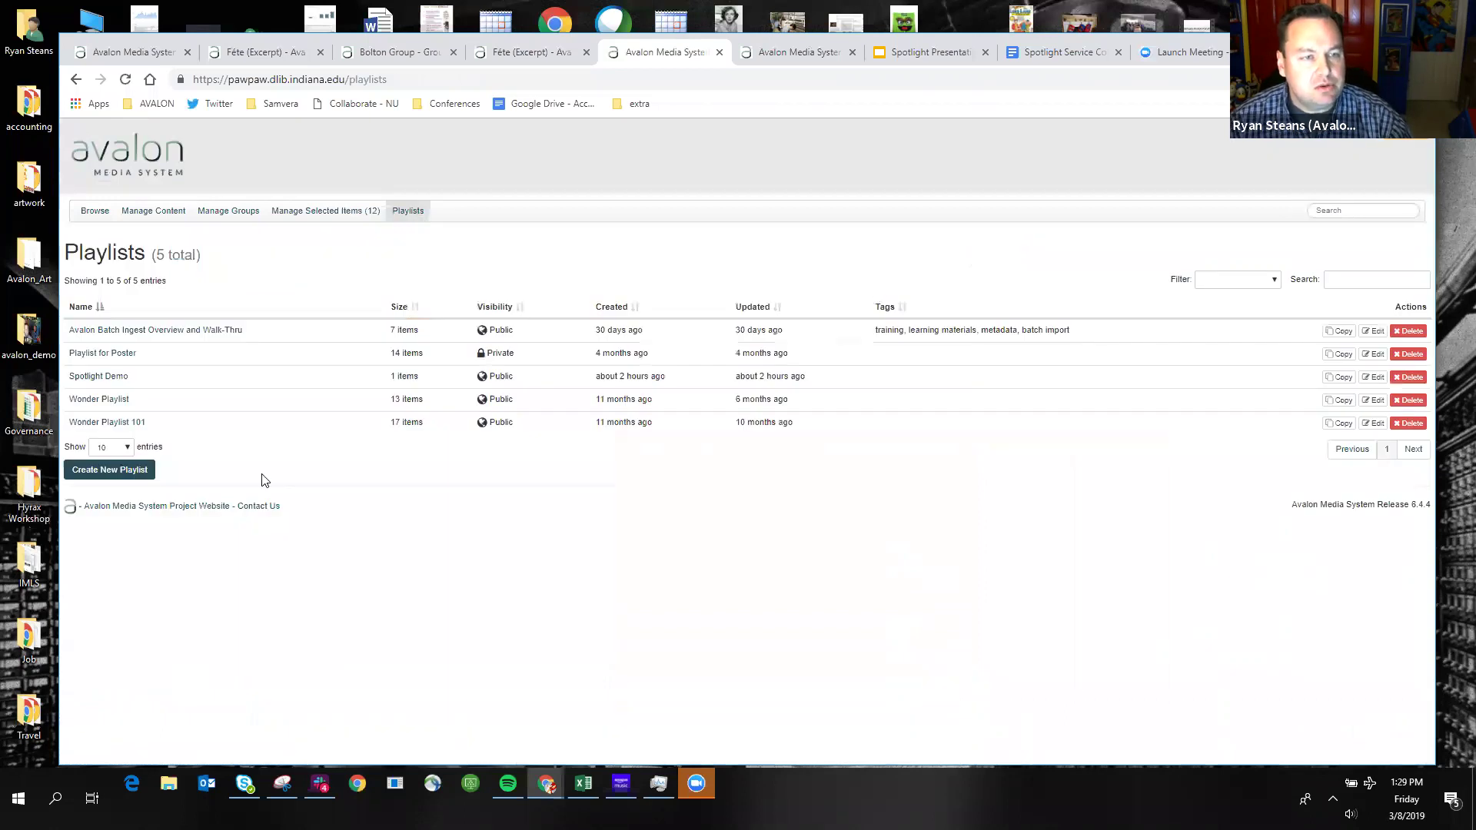
left_click(118, 382)
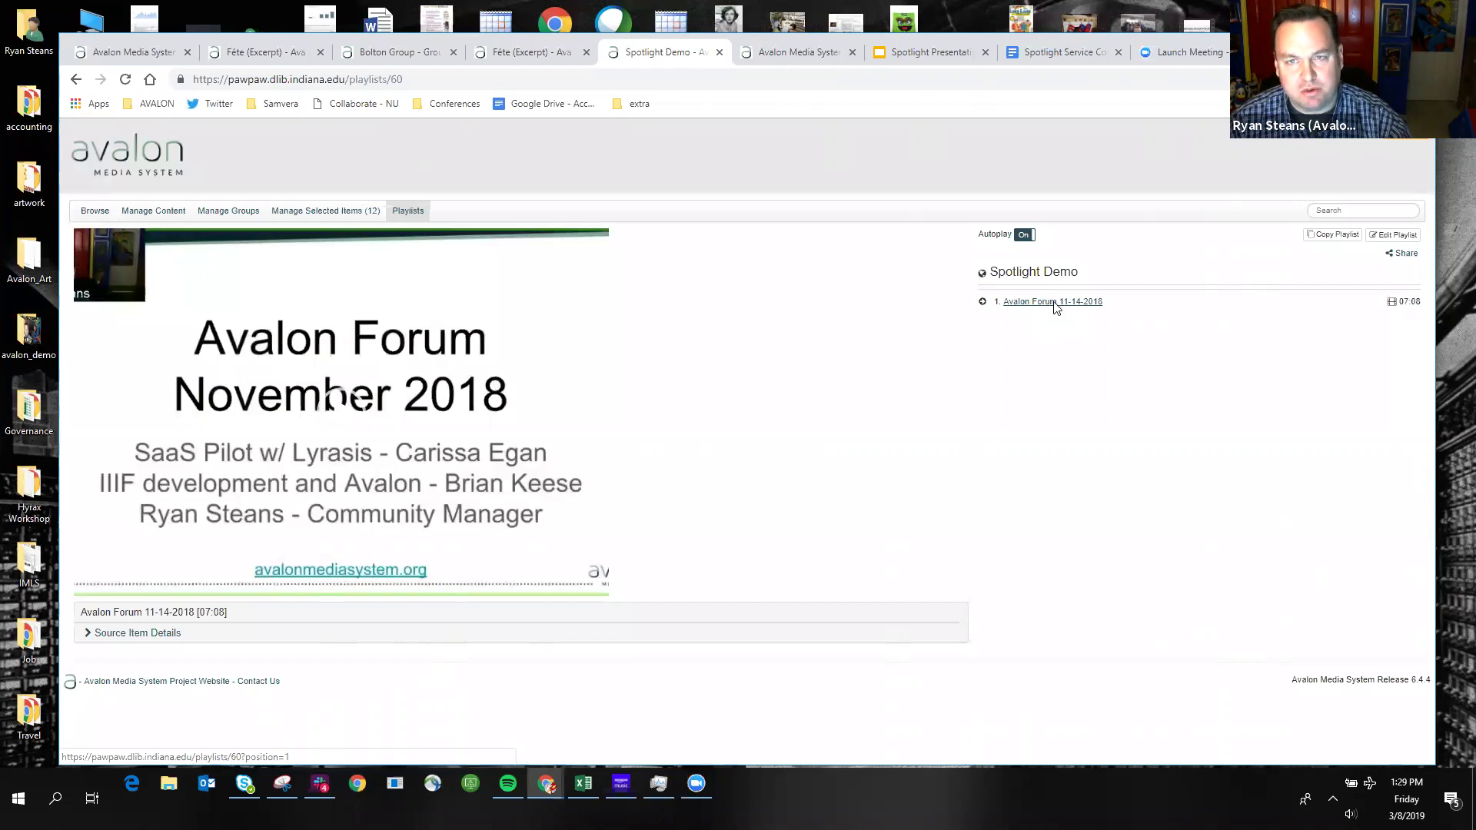
left_click(77, 80)
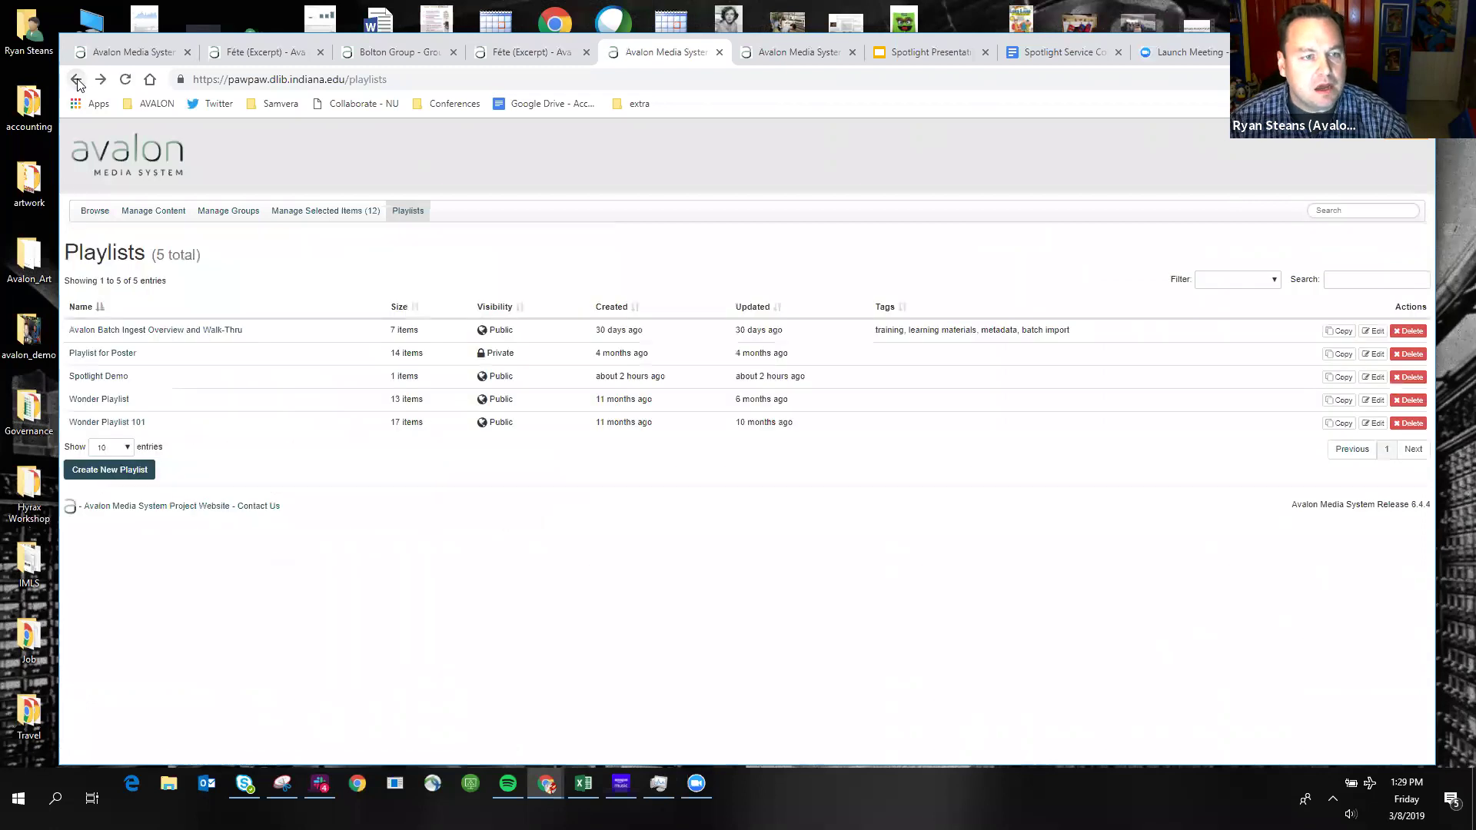
left_click(109, 399)
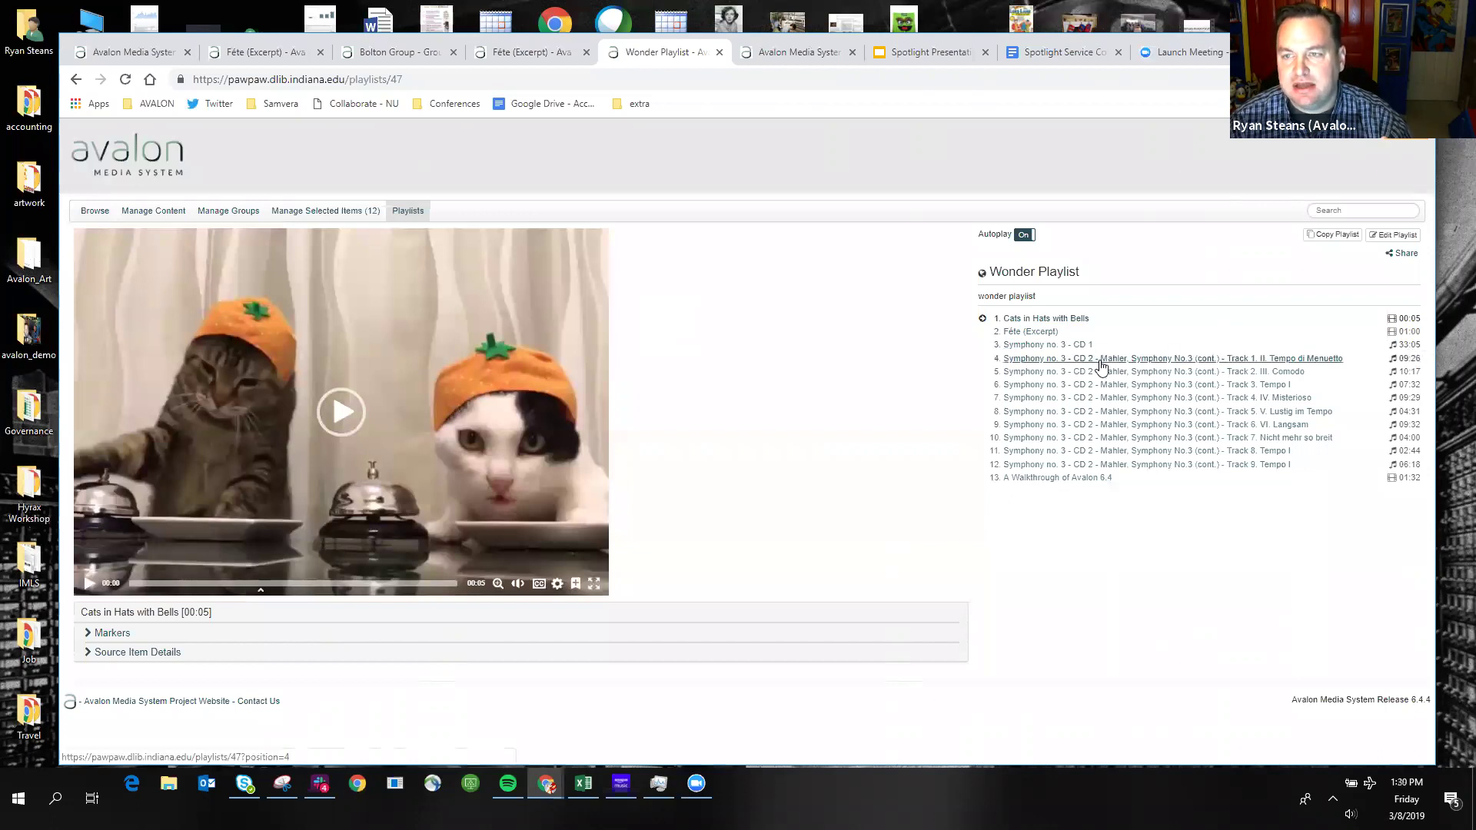
left_click(1399, 236)
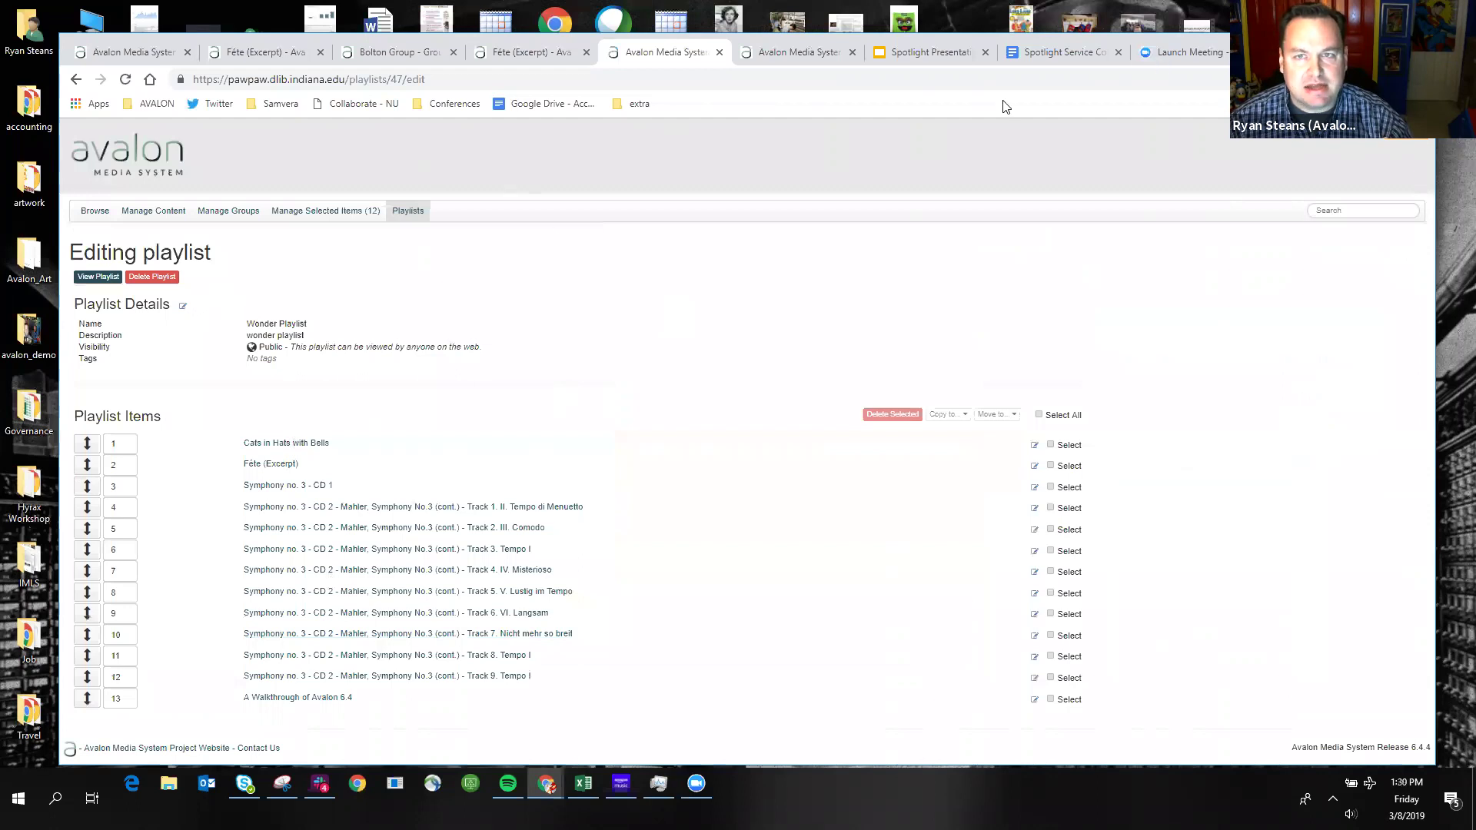
Switch to the Spotlight Presentation 03/2019 deck in Google Slides and find the slides that follow the Demo slide.
left_click(930, 52)
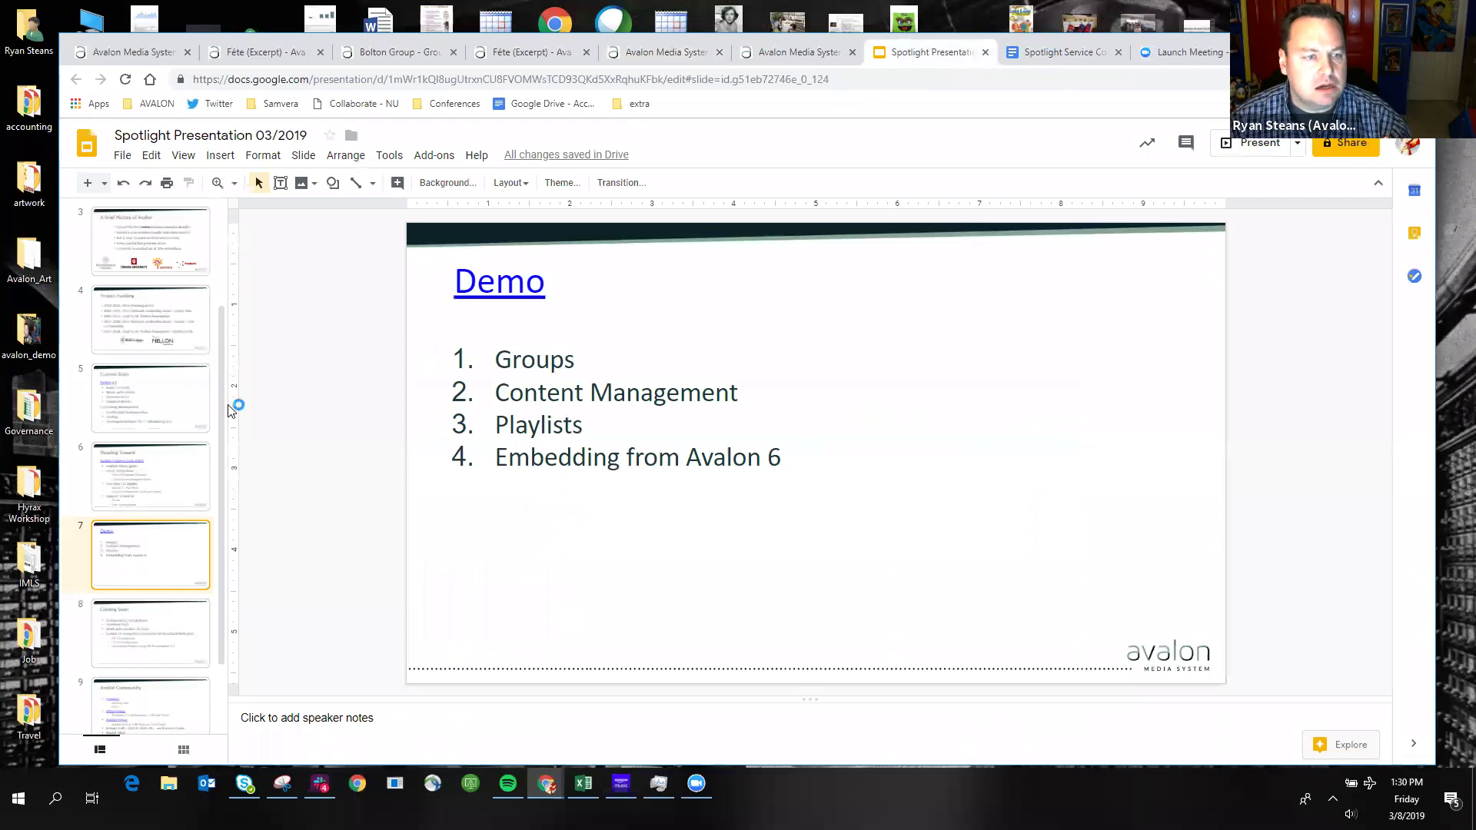
scroll(192, 472, "down", 1)
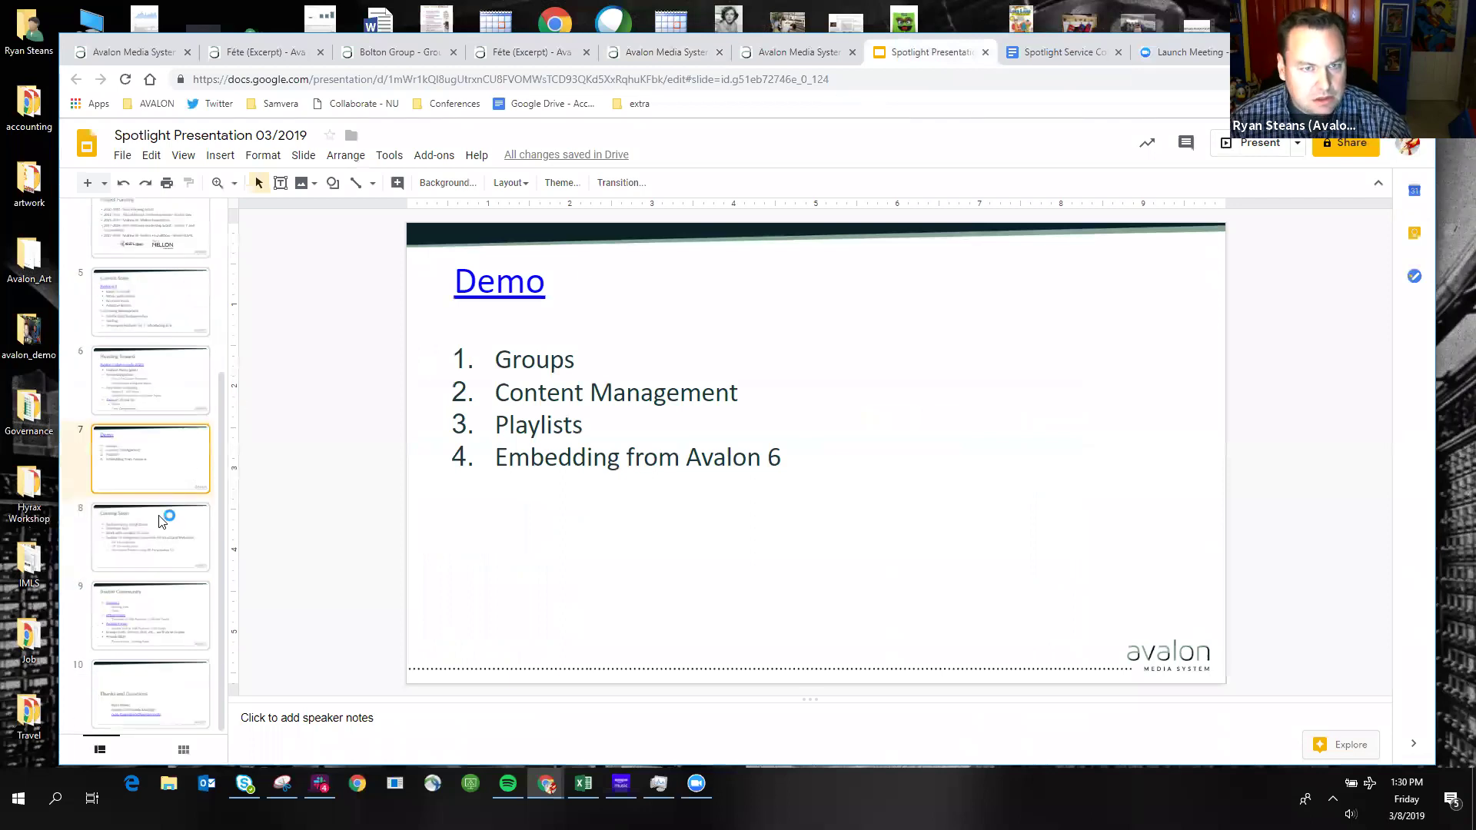